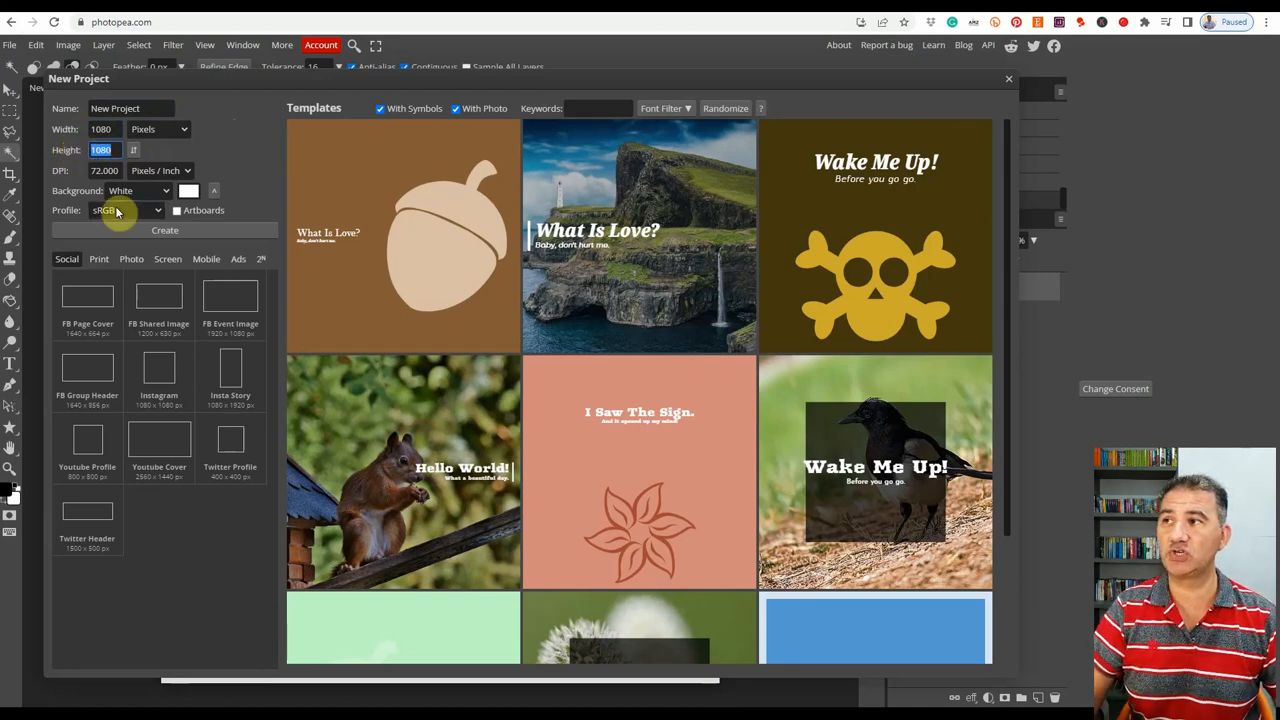
Create a new 1080 × 1080 pixel project at 72 DPI with a white background
left_click(86, 196)
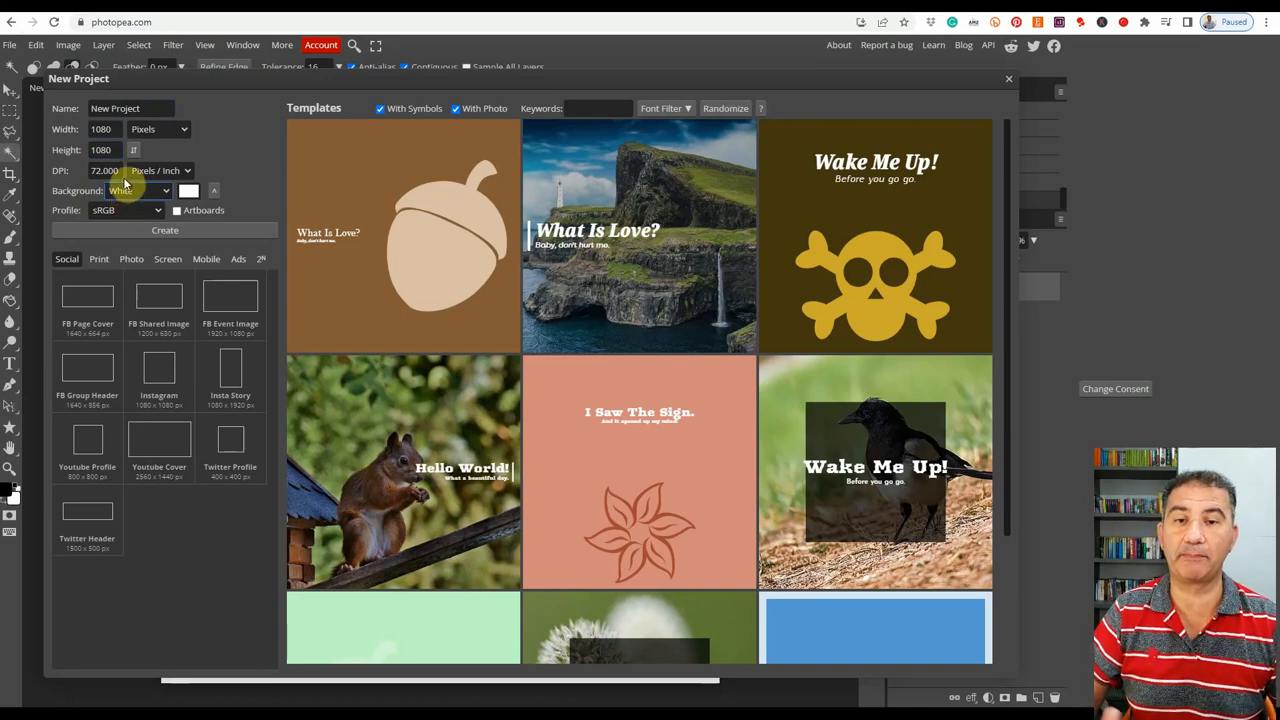
left_click(163, 231)
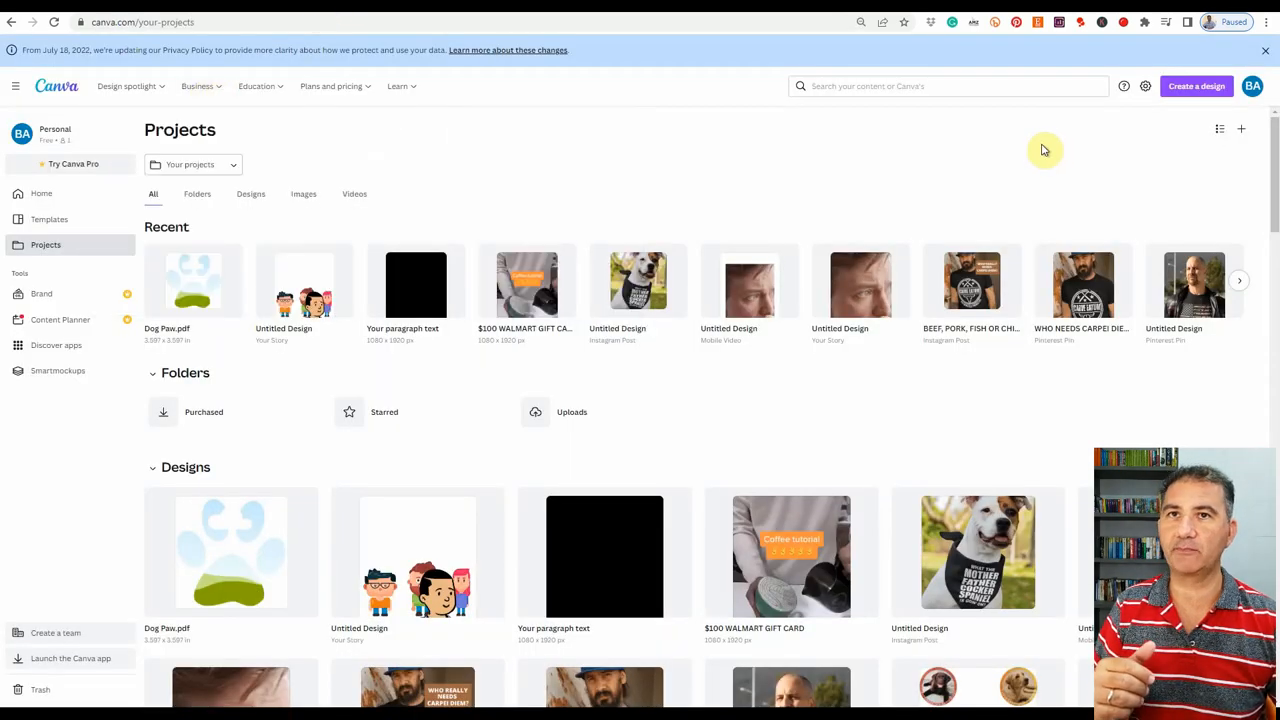
Switch to Canva and create a blank custom-size design of 1080 × 1080 px
left_click(1188, 86)
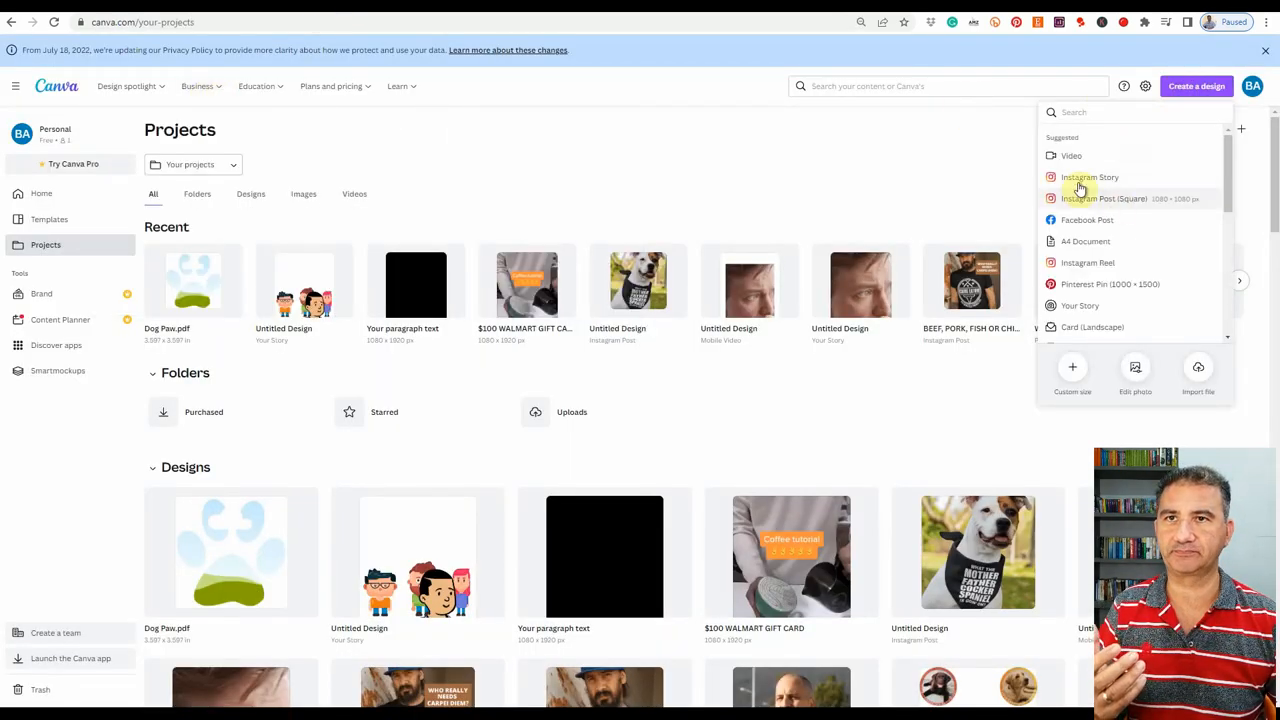
left_click(1070, 370)
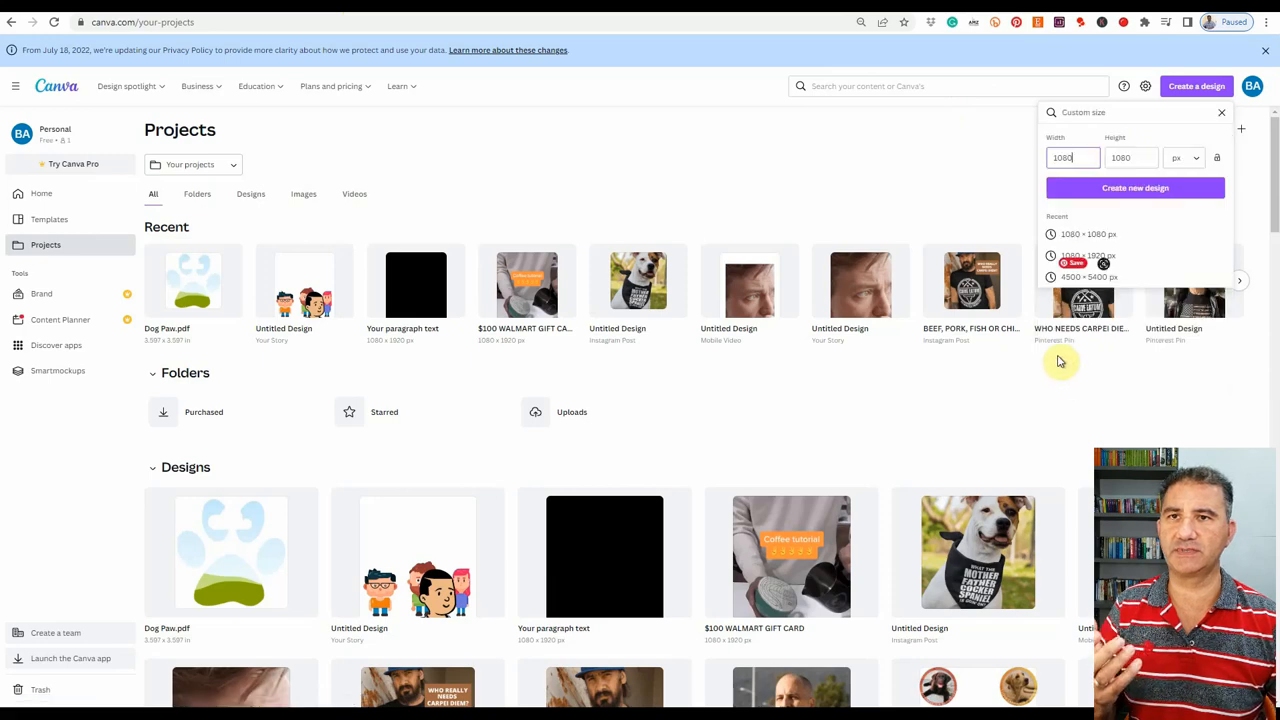
left_click(1093, 236)
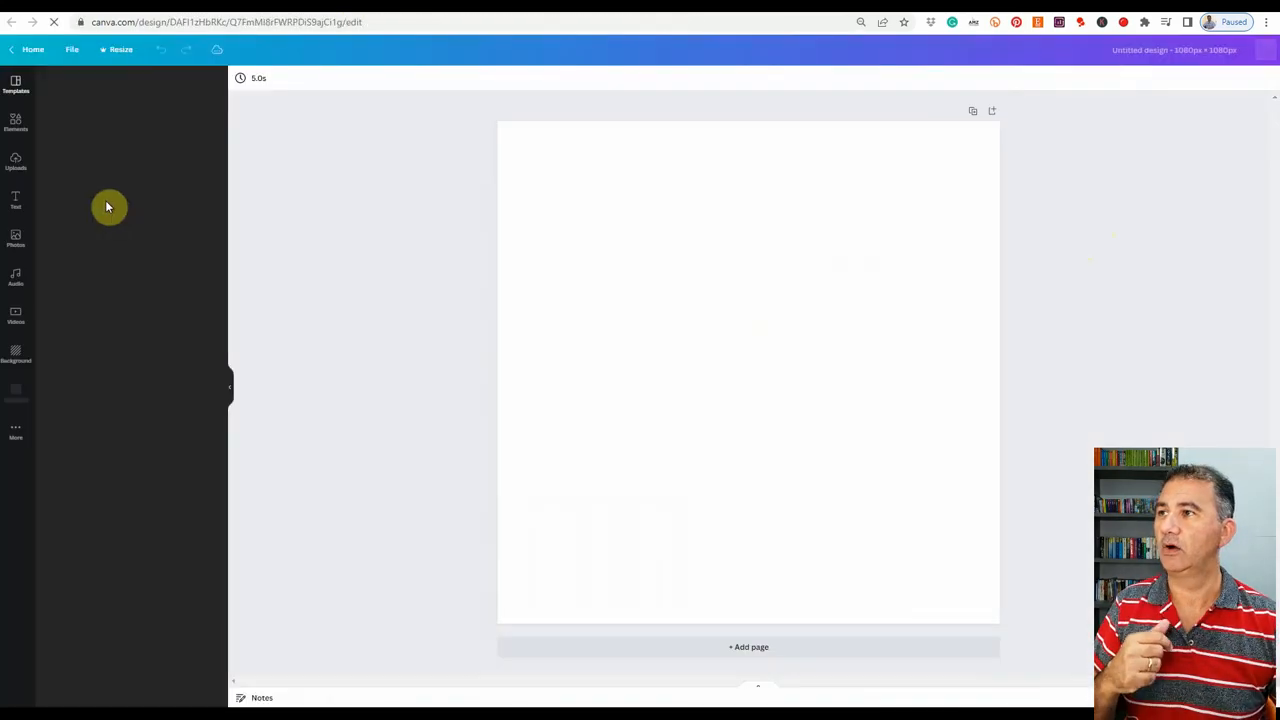
Search the design elements for "flower silhouette"
left_click(17, 122)
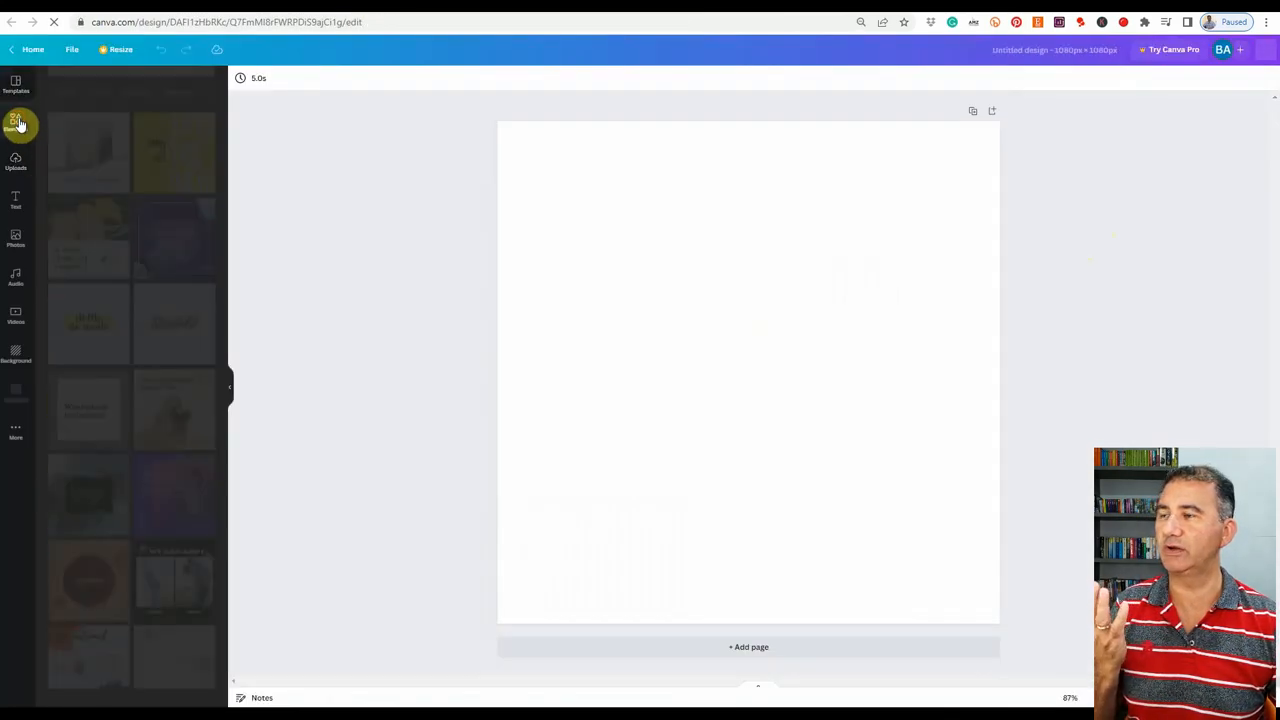
left_click(163, 92)
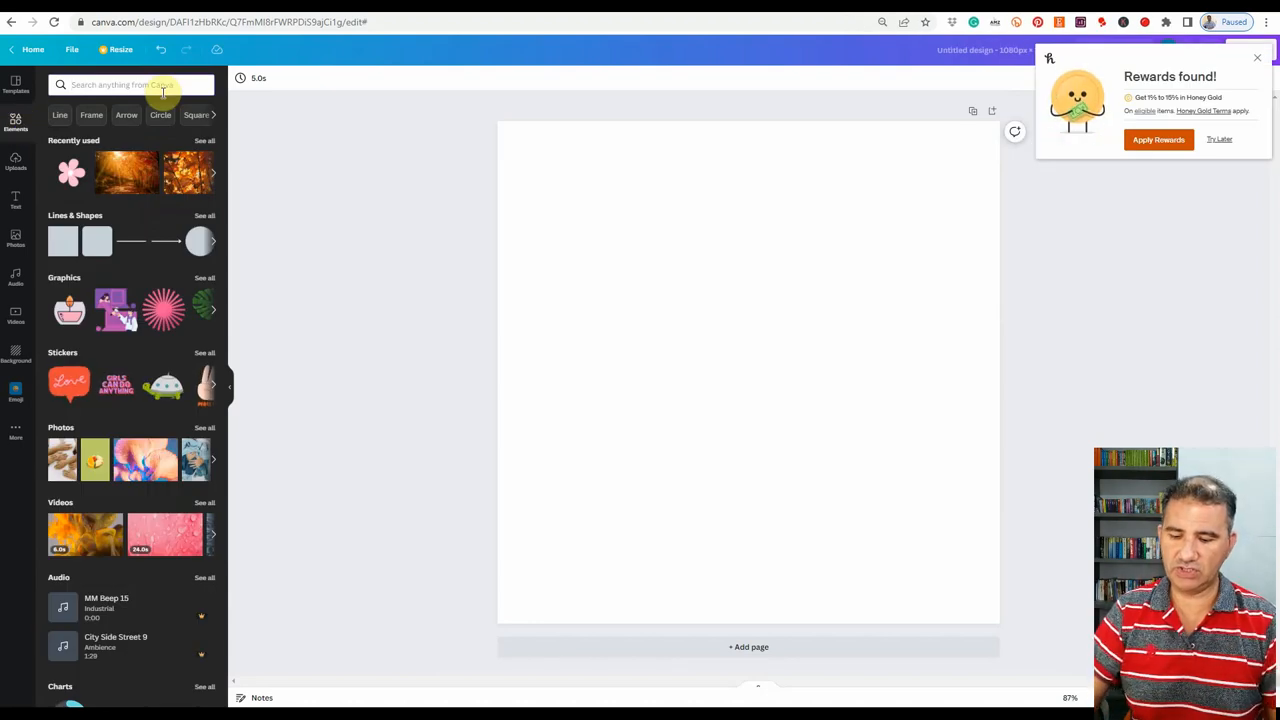
type("flower sil")
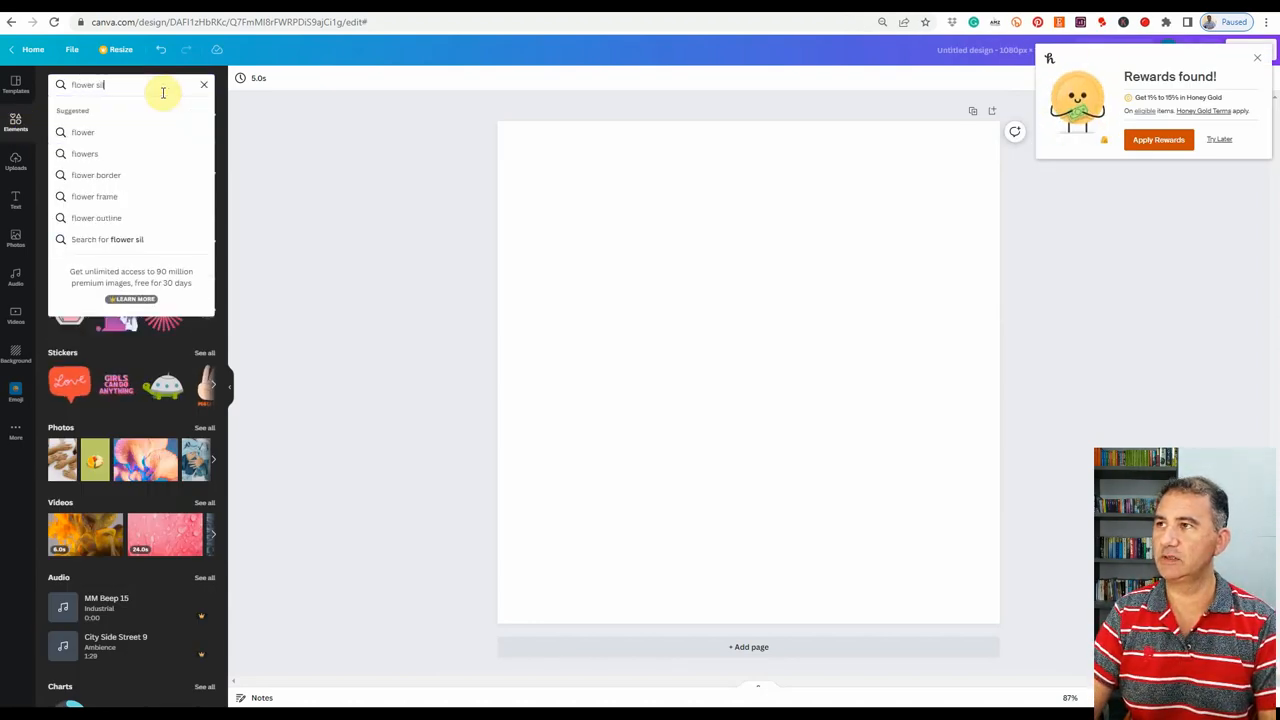
type("houette")
key("Return")
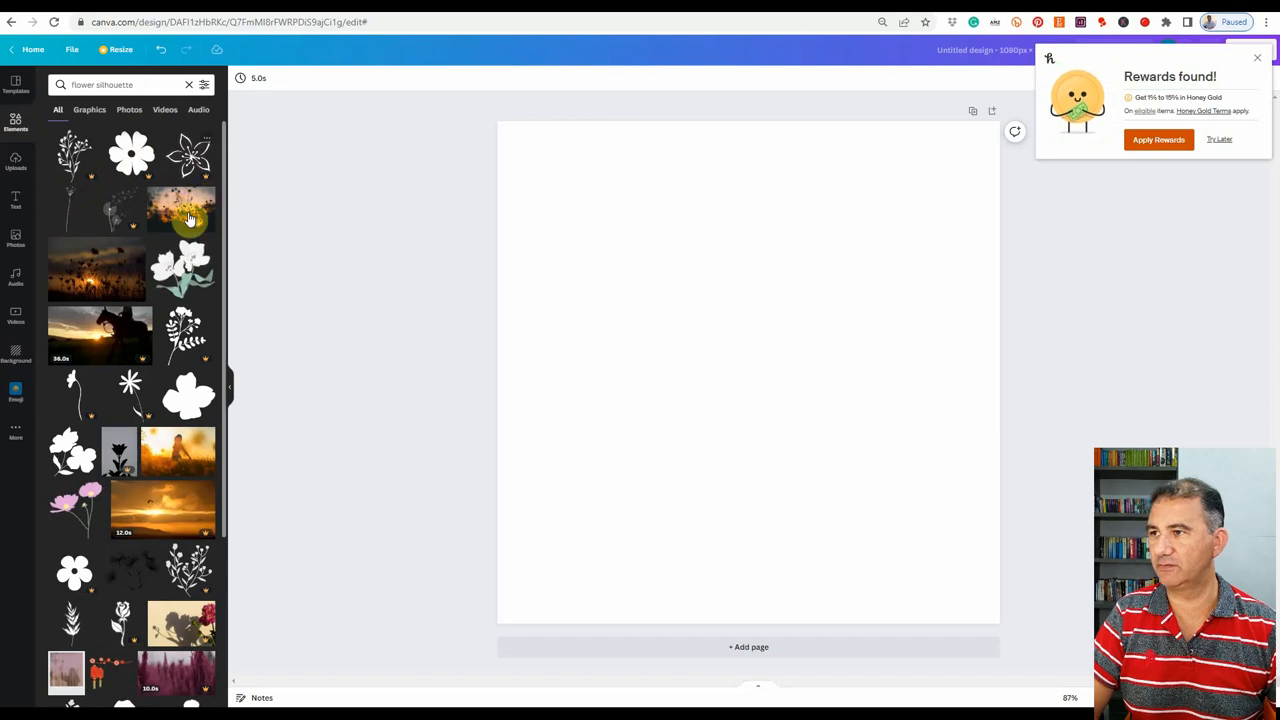
Add the free single-flower silhouette with stem and leaf to the page and enlarge it to fill most of the canvas
scroll(170, 312, "down", 3)
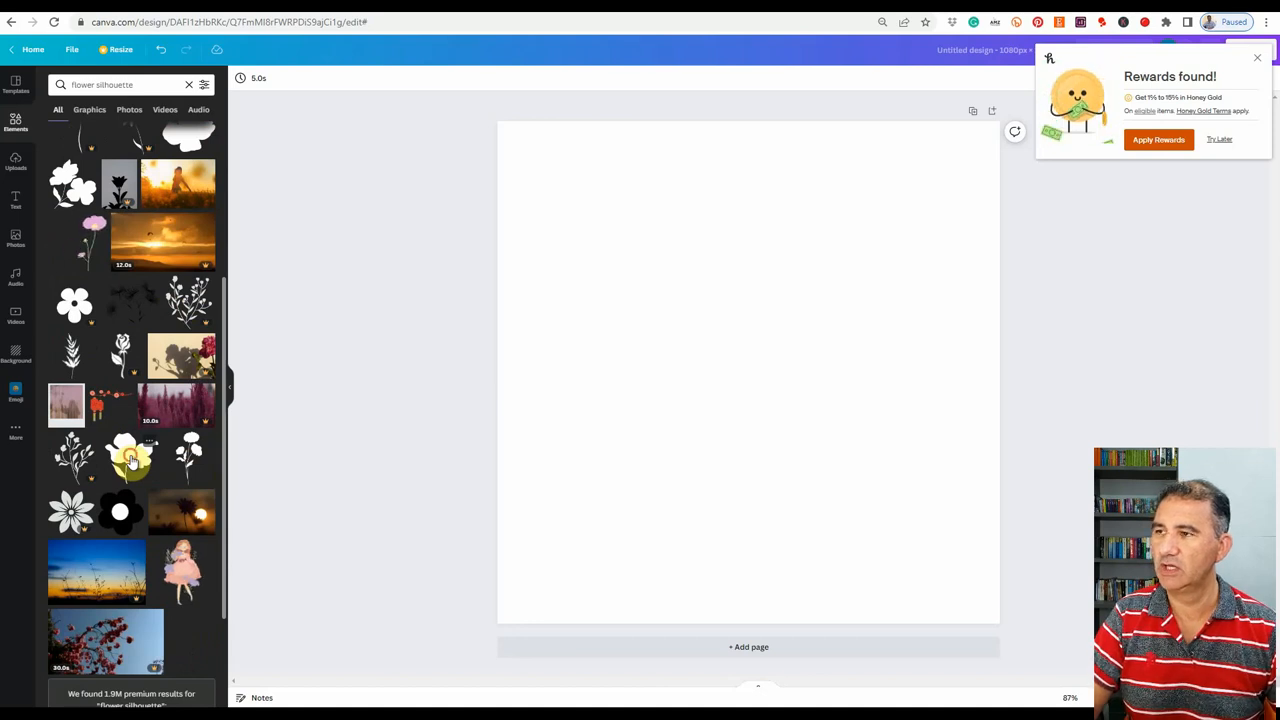
left_click(130, 458)
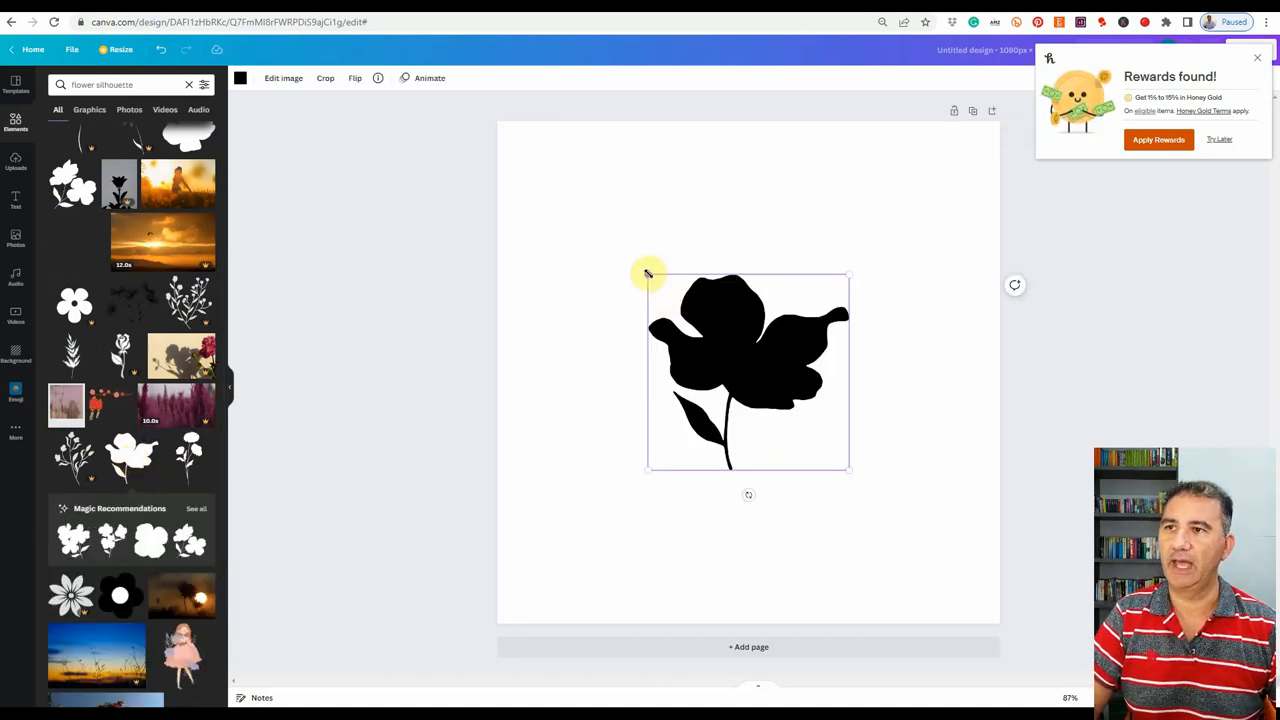
left_click_drag(648, 274, 604, 206)
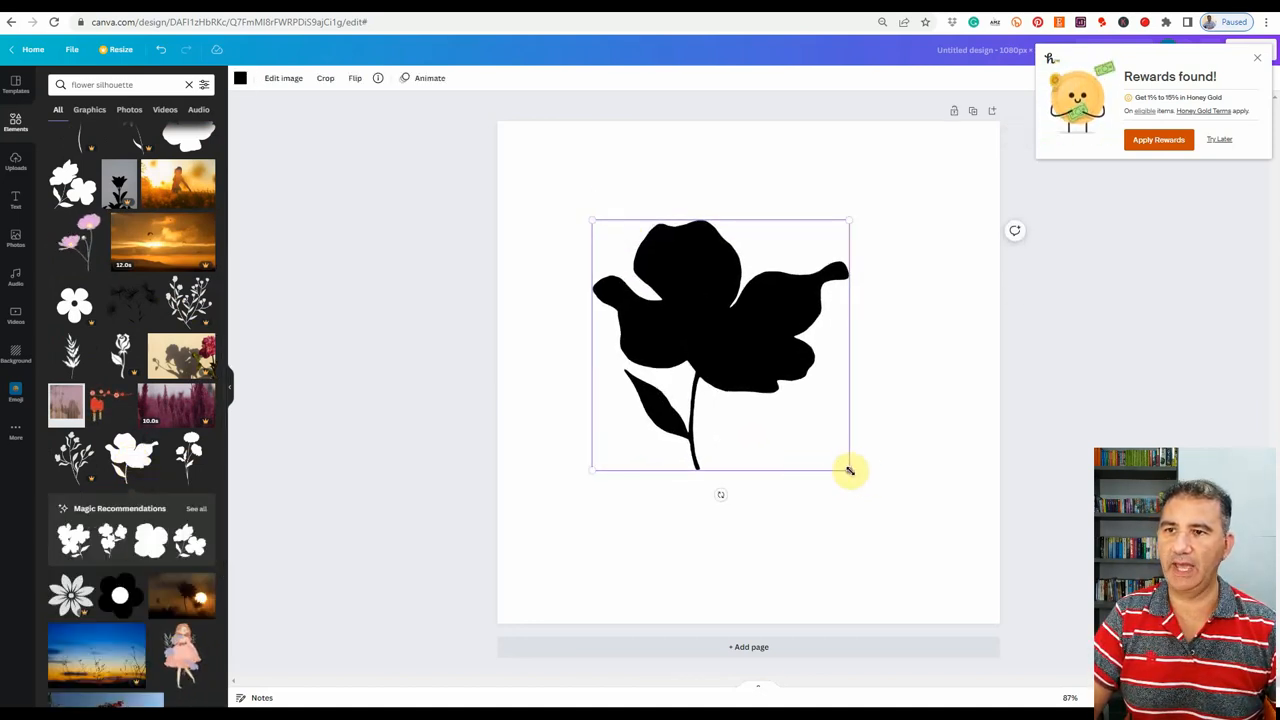
left_click_drag(849, 468, 904, 540)
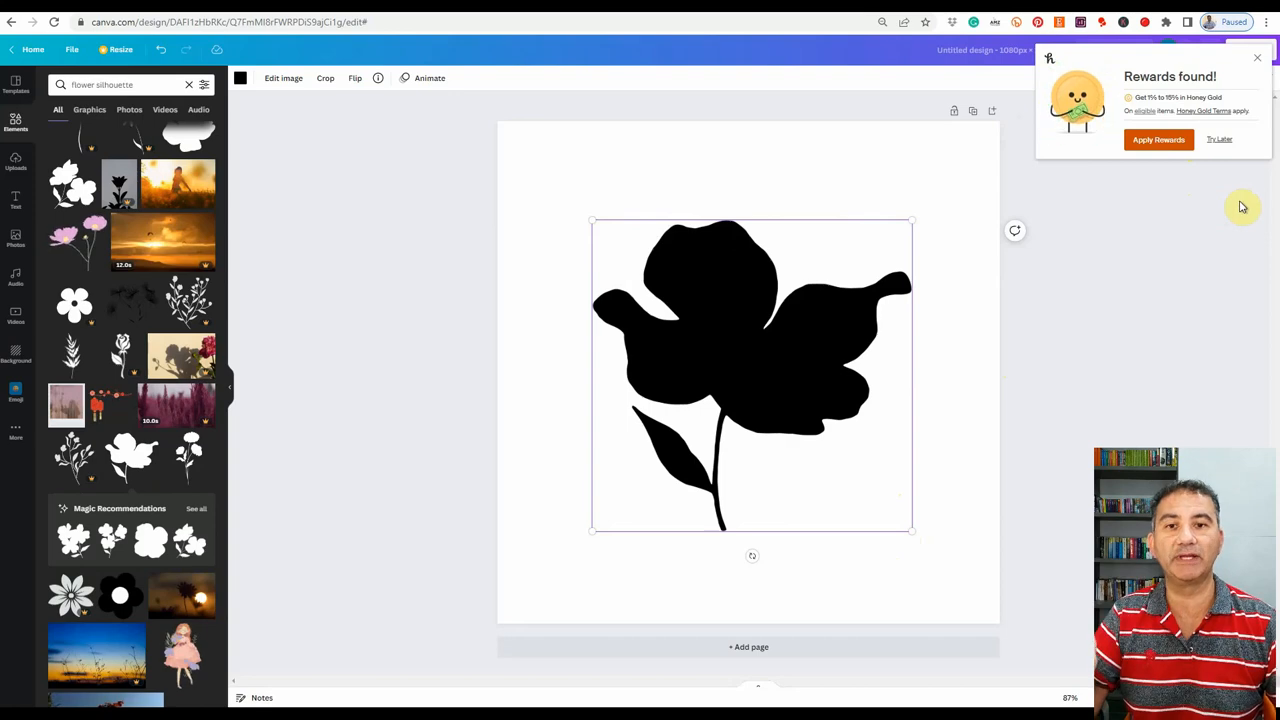
Dismiss the rewards pop-up and download the flower design as a PNG
left_click(1257, 57)
left_click(1250, 50)
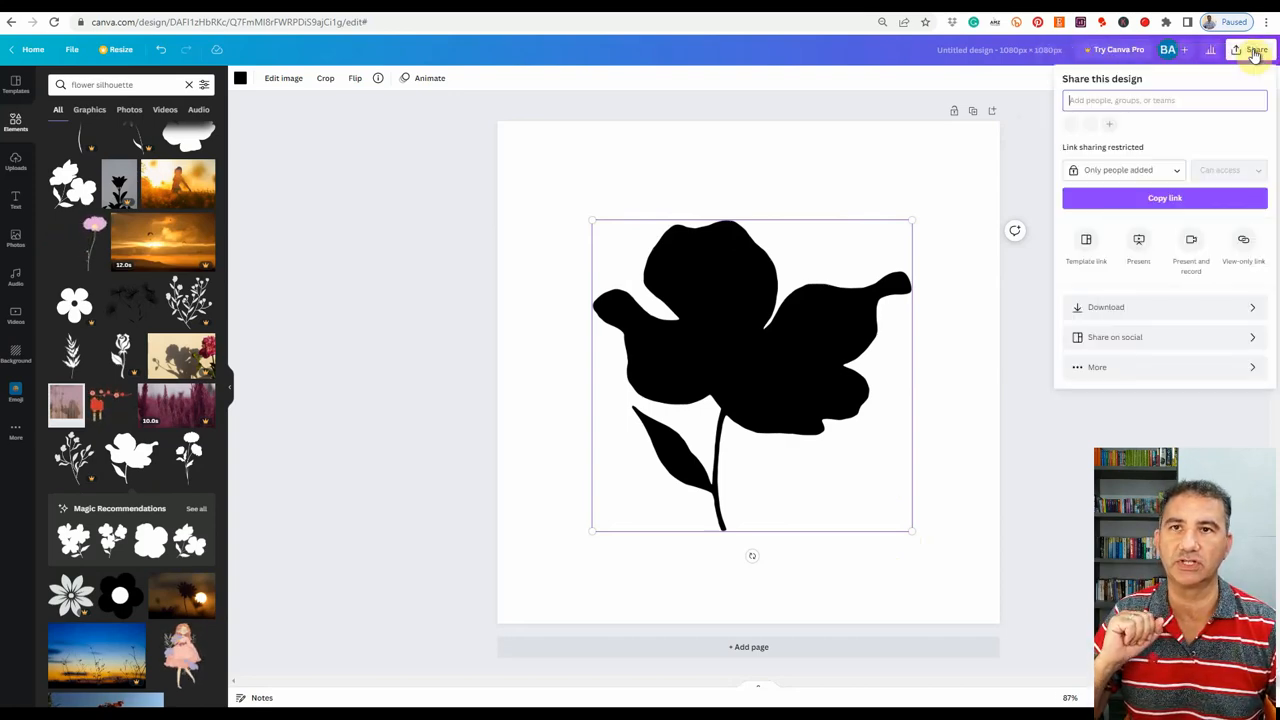
left_click(1100, 309)
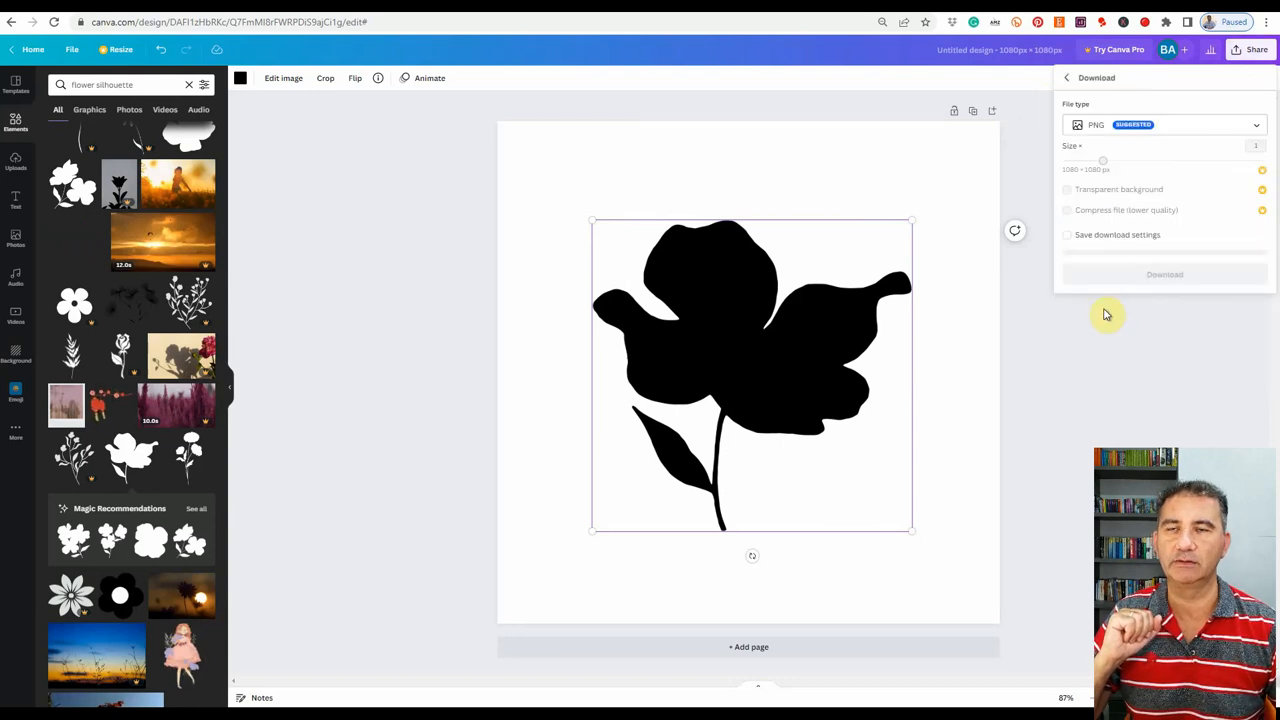
left_click(1155, 271)
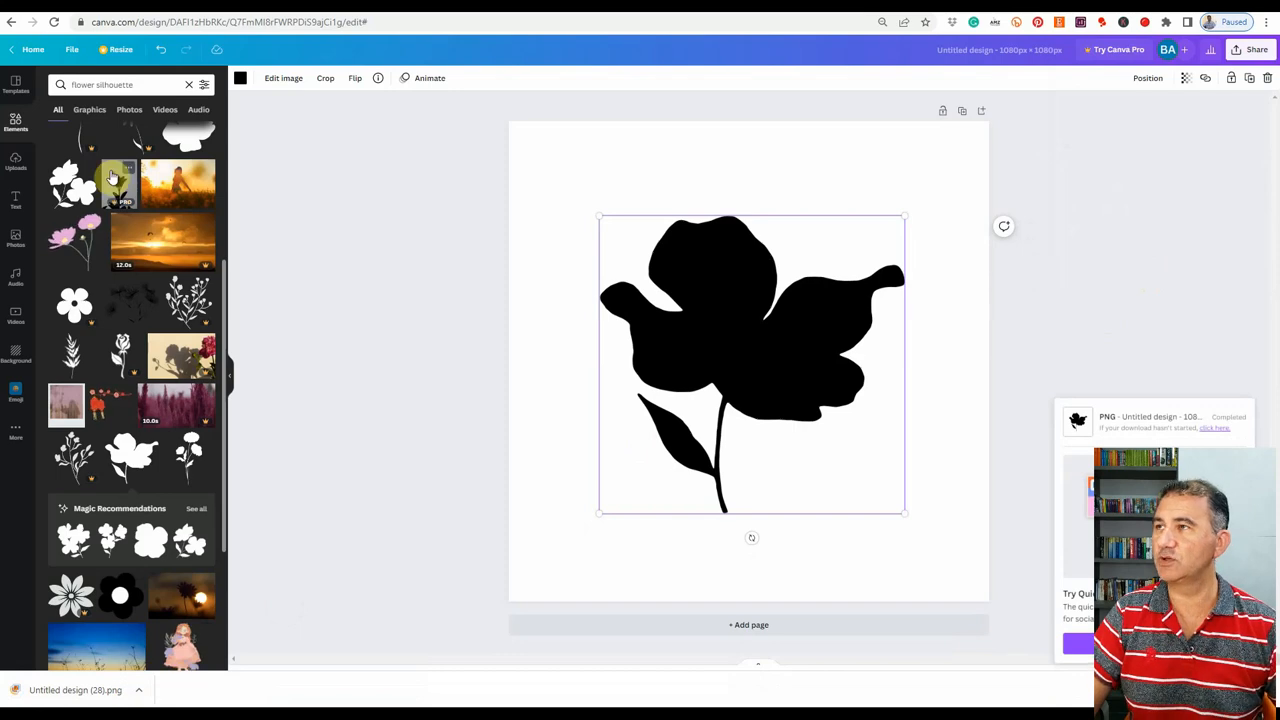
Switch to Photopea, place "Untitled design (28).png" in the blank project and merge it with the Background layer
left_click(80, 4)
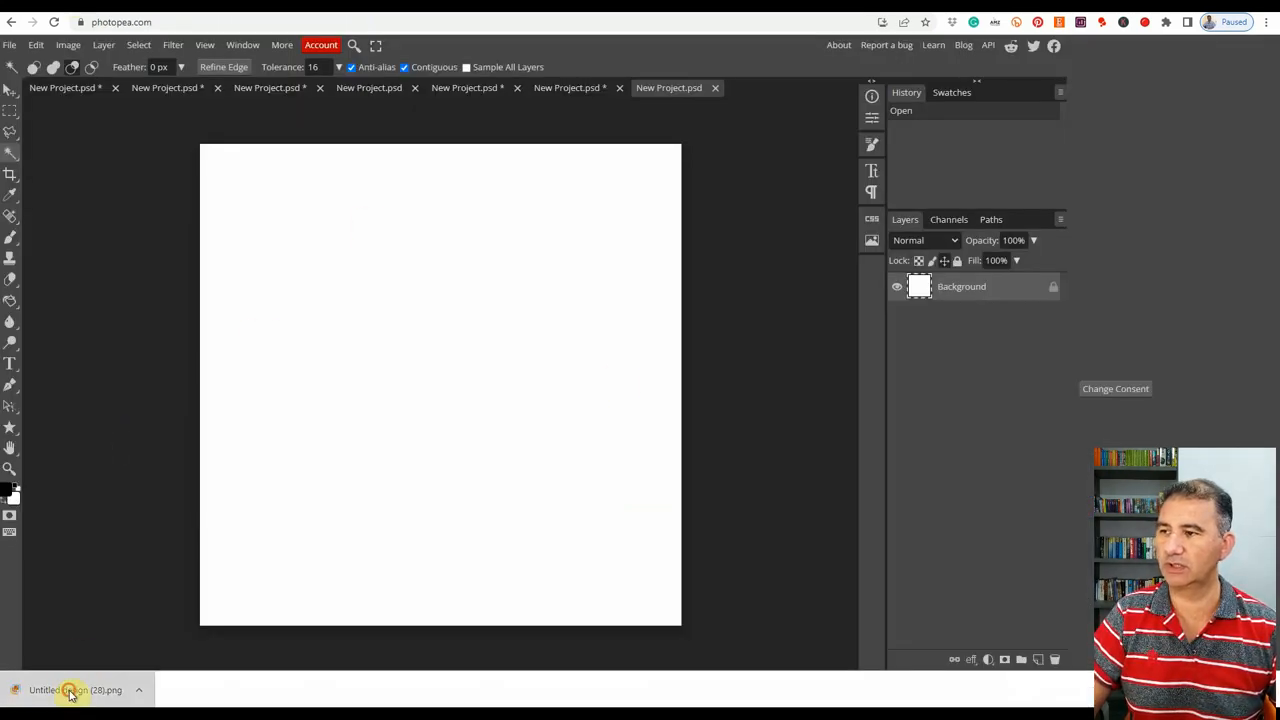
left_click_drag(71, 688, 356, 435)
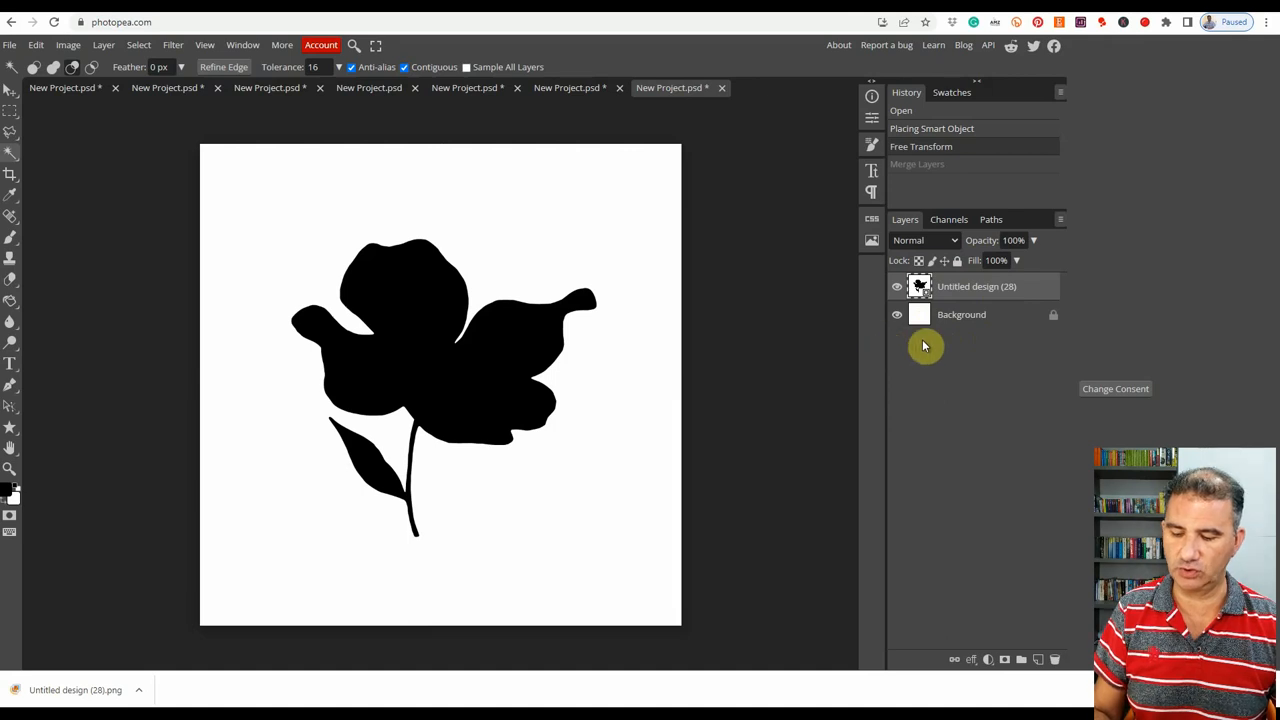
key("ctrl+e")
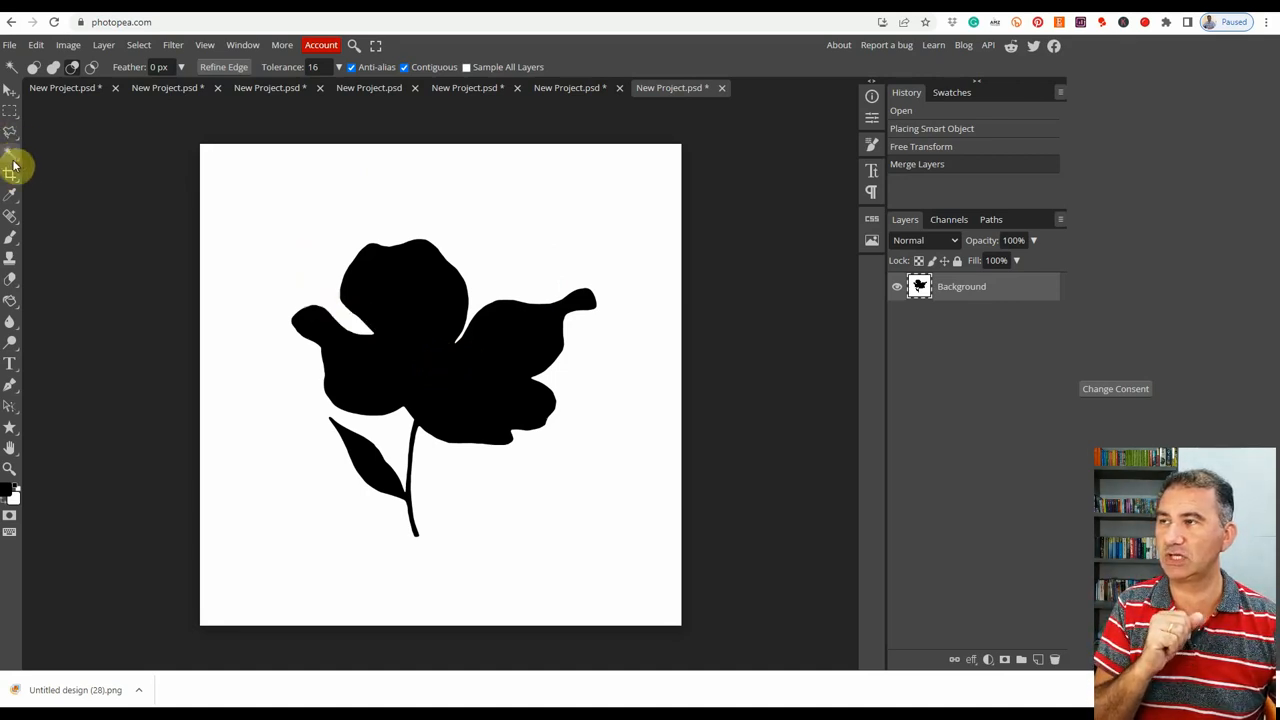
Select the black flower shape with the Magic Wand and delete it from the layer, leaving a transparent cutout
left_click(395, 302)
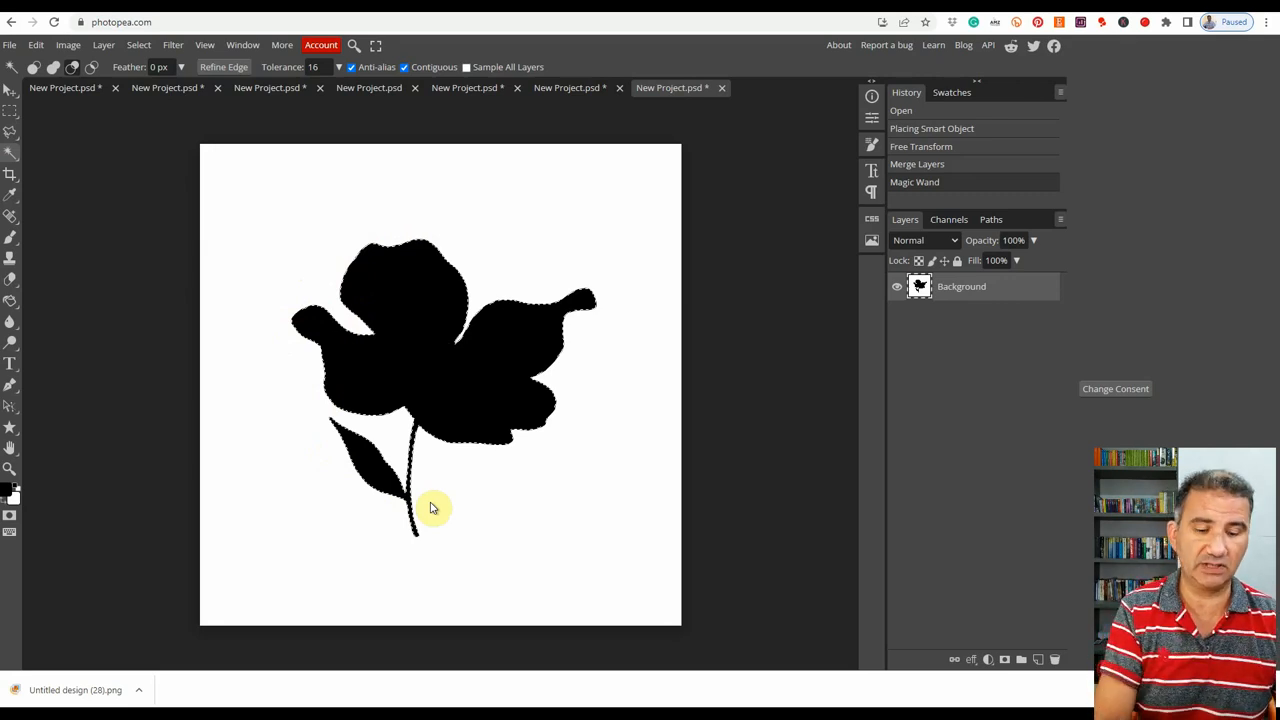
key("Delete")
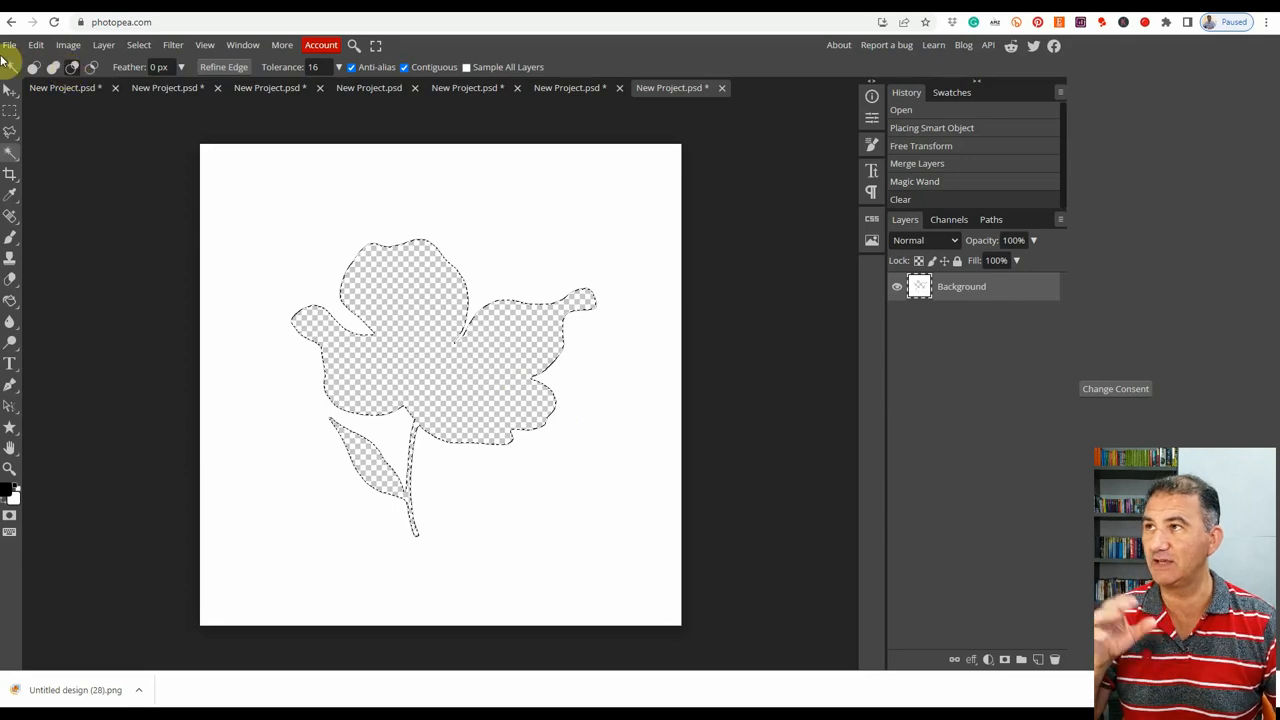
Export the flower cutout as a 1080 × 1080 px PNG named "Flower" at 100% quality
left_click(10, 45)
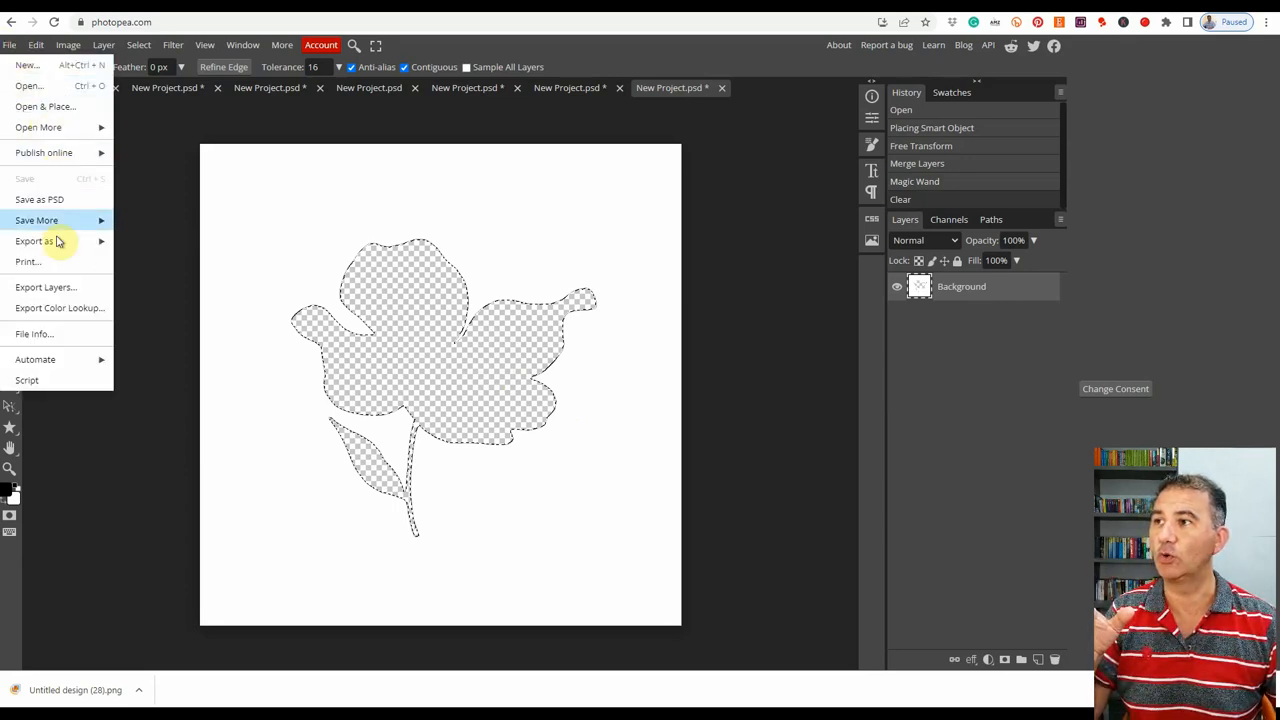
mouse_move(62, 248)
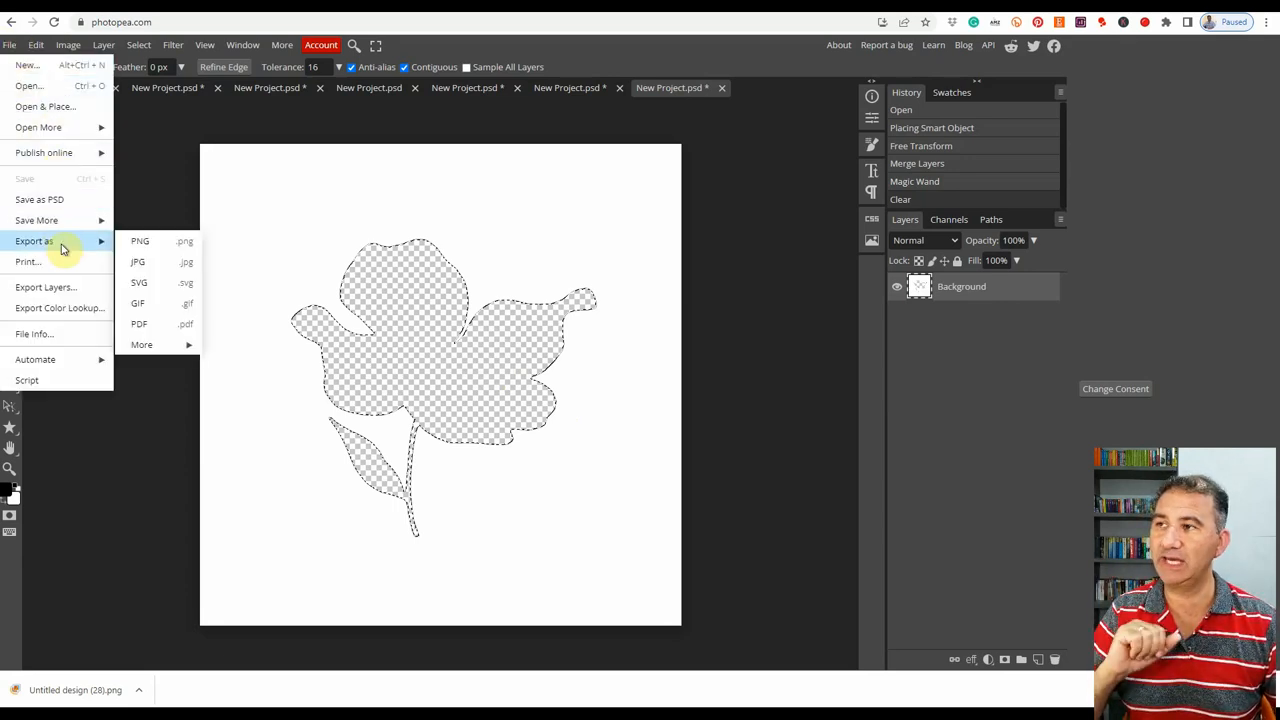
left_click(140, 243)
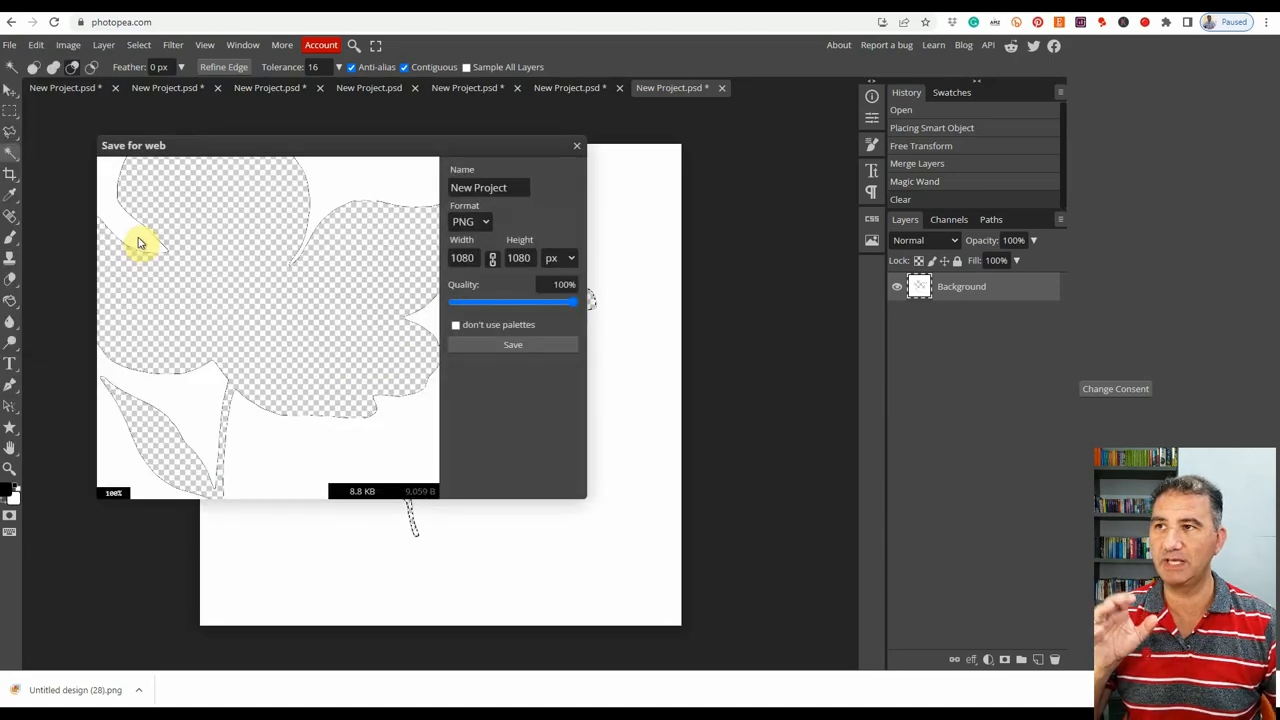
left_click(512, 187)
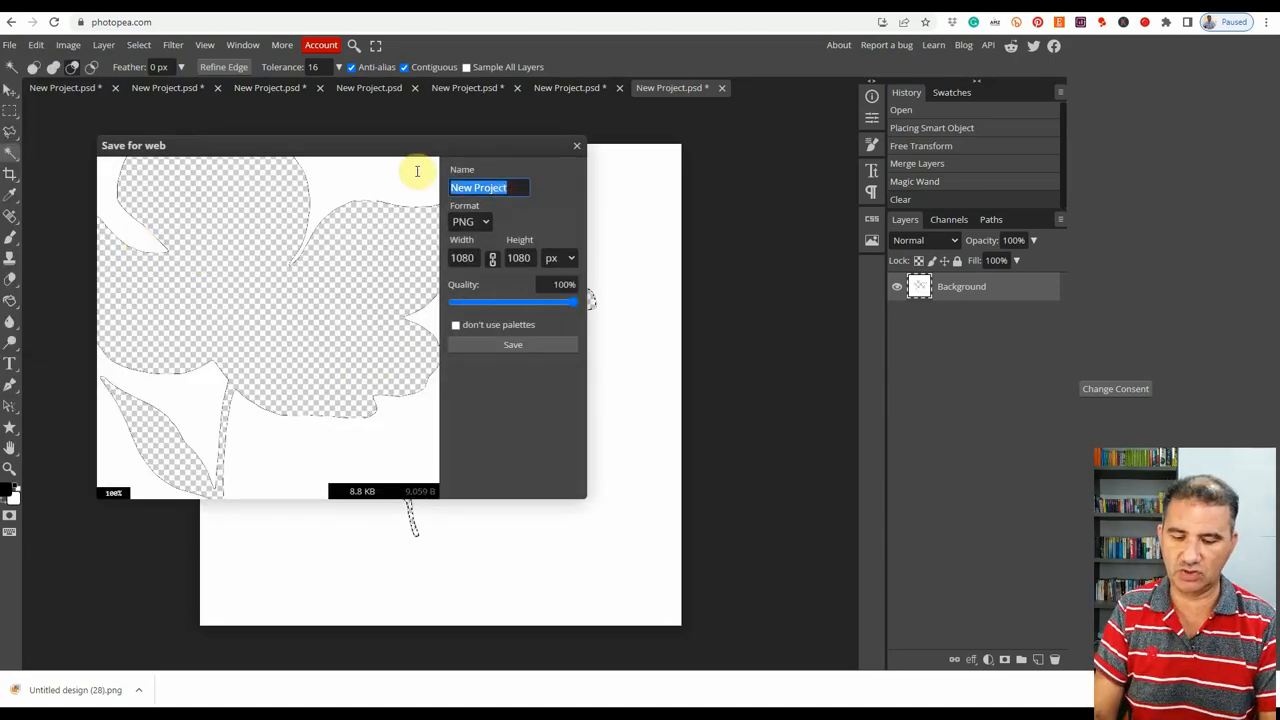
type("Flower")
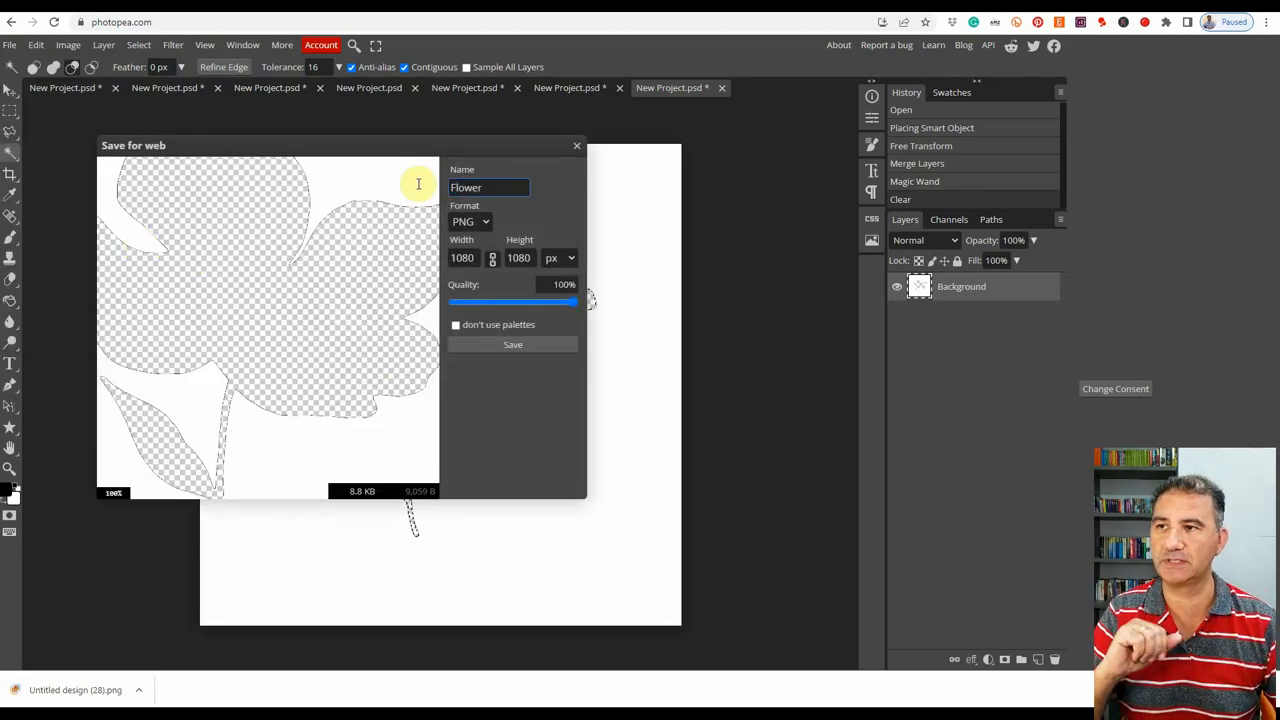
left_click(520, 346)
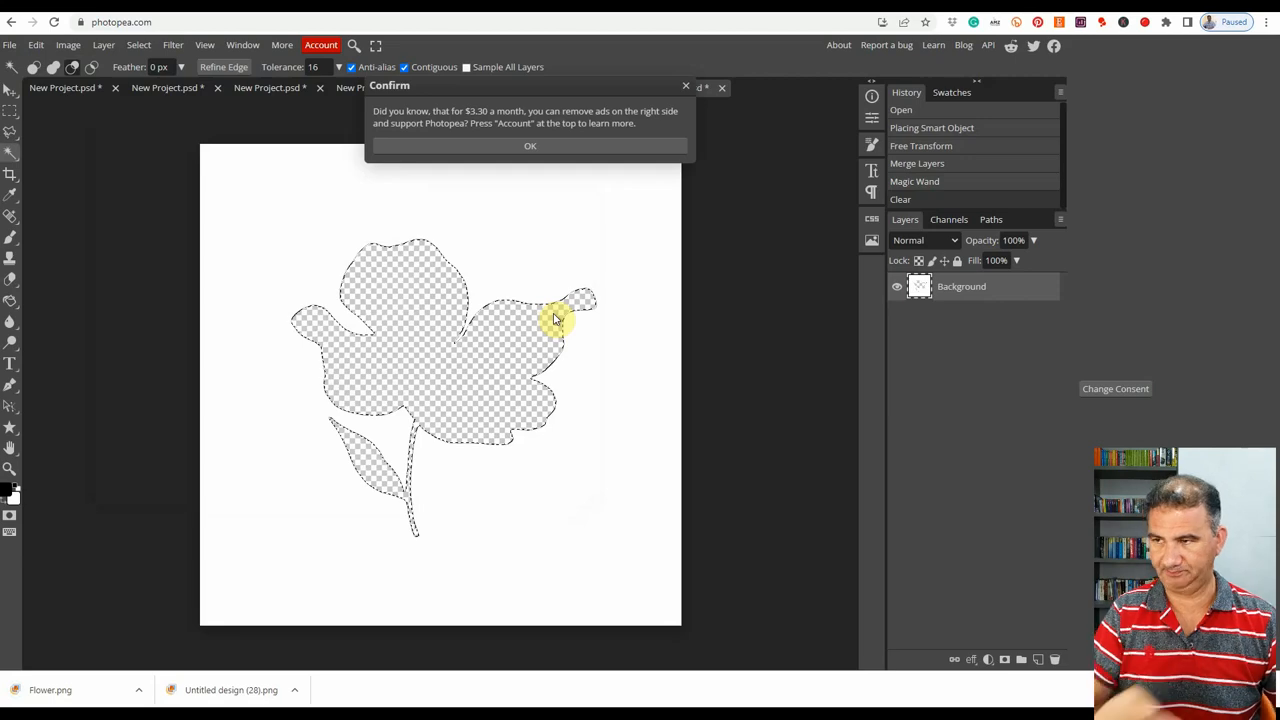
Switch to Canva, create a new 1080 × 1080 px design and place the exported Flower.png on the page
left_click(328, 12)
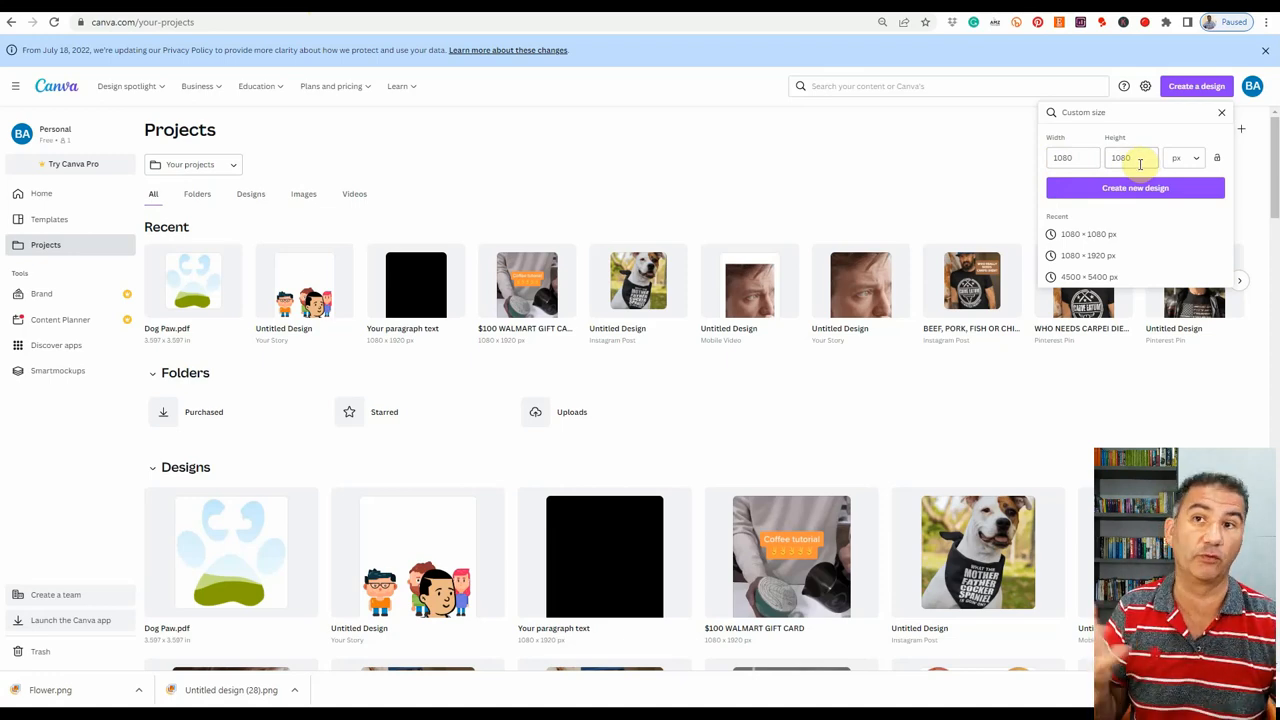
left_click(1094, 190)
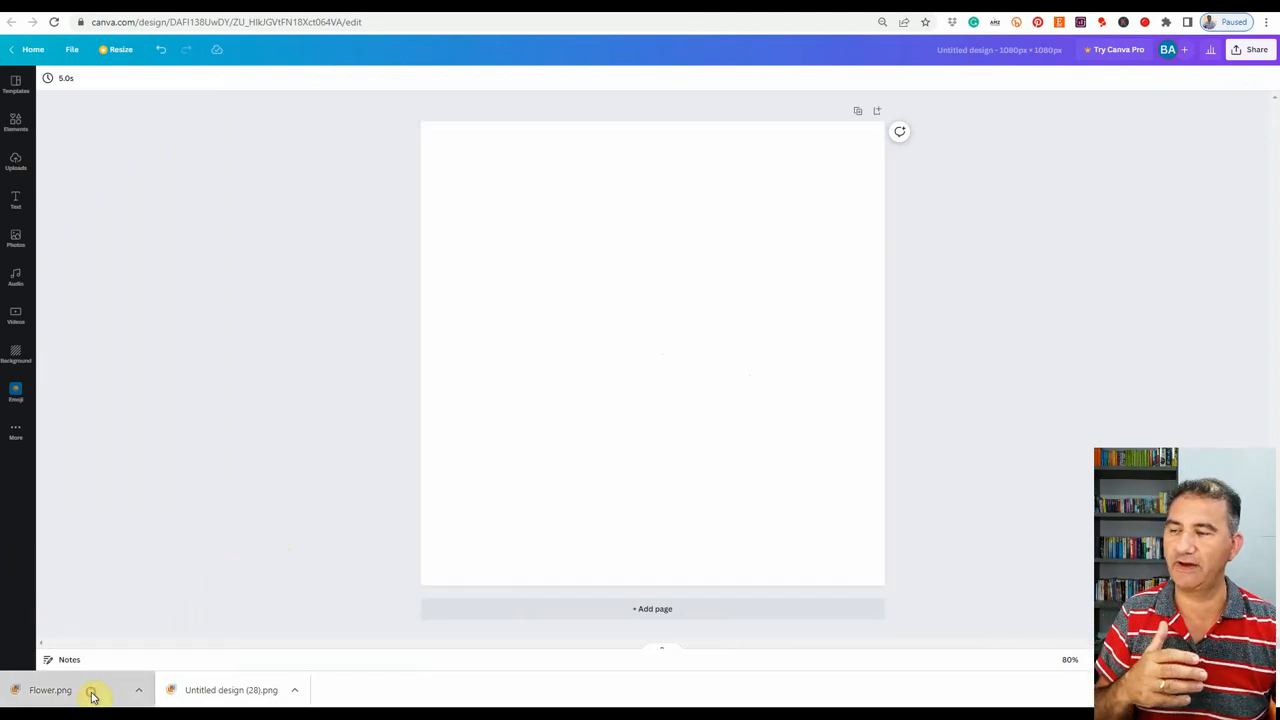
left_click_drag(94, 697, 627, 422)
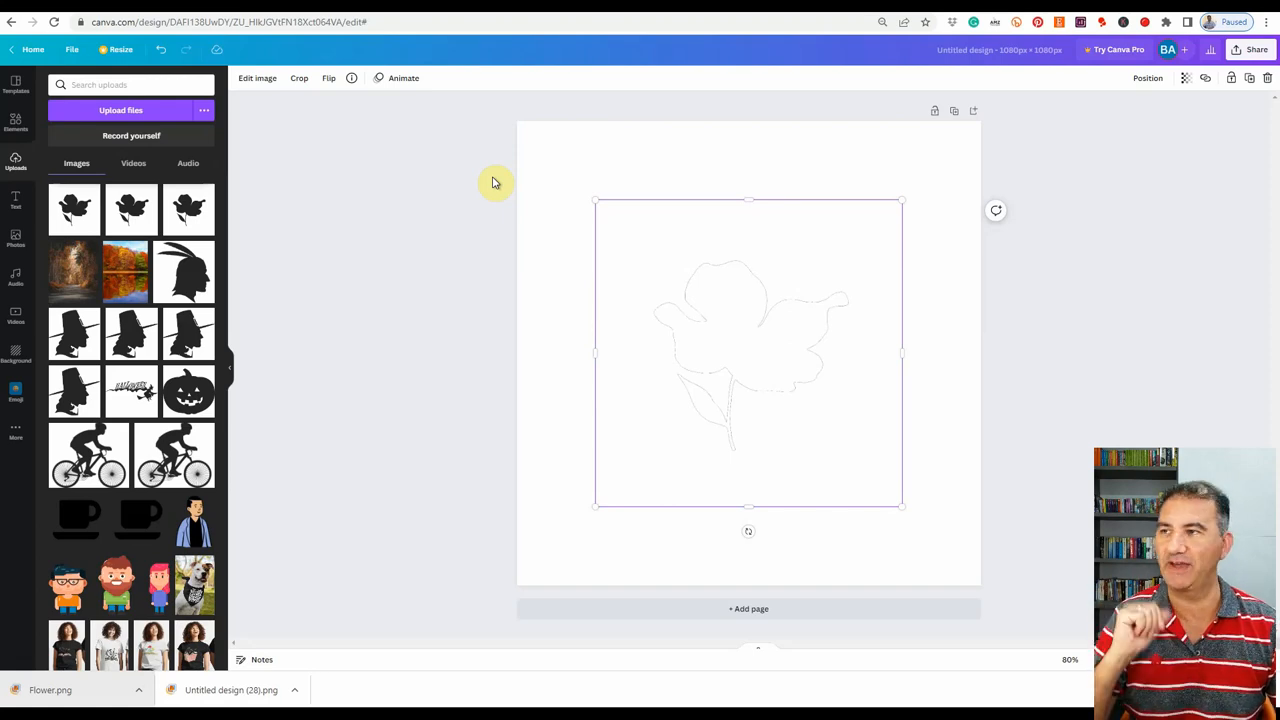
Add the autumn forest road photo from the "autum leaves" photo results and send it backward behind the flower cutout
left_click(15, 243)
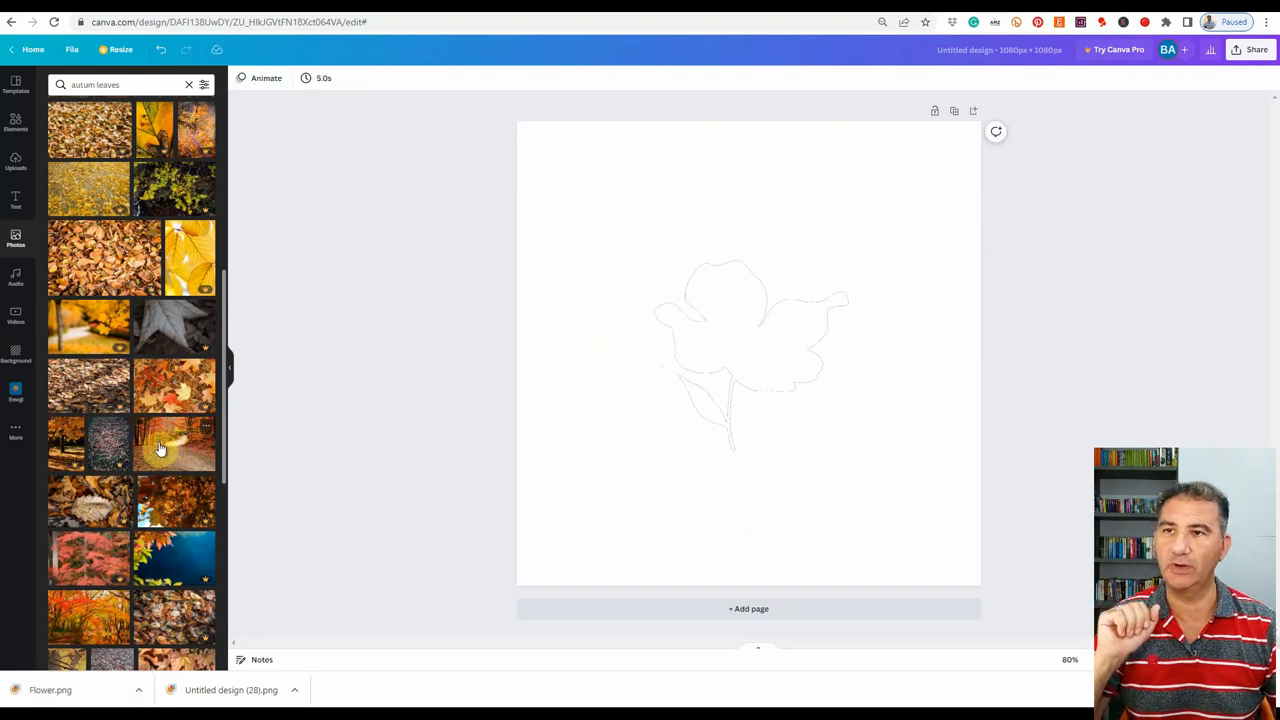
left_click(160, 449)
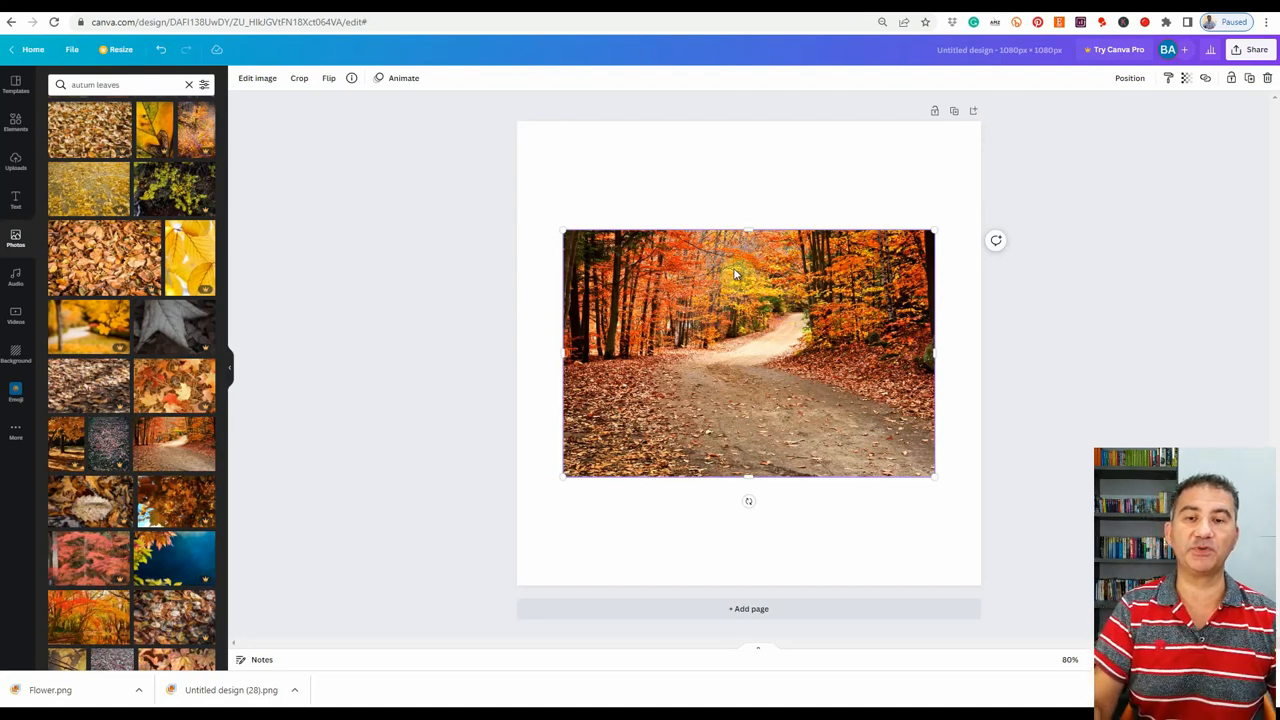
left_click(1132, 79)
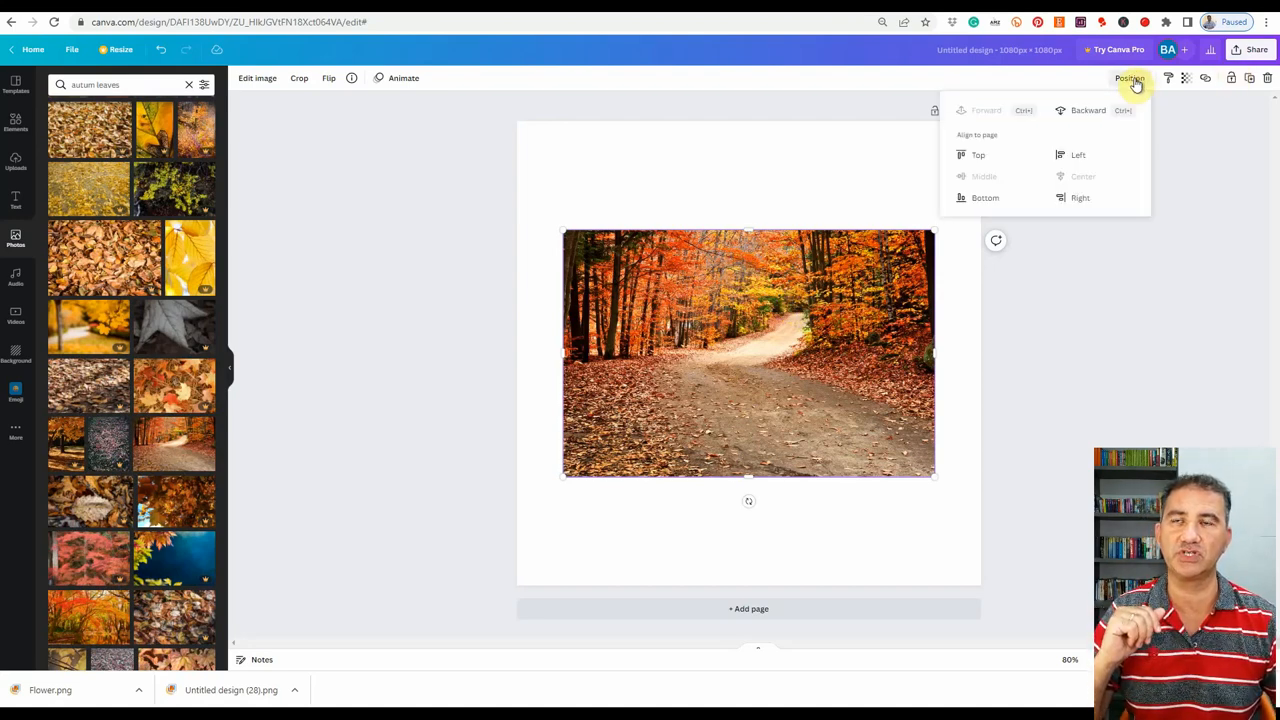
left_click(1088, 112)
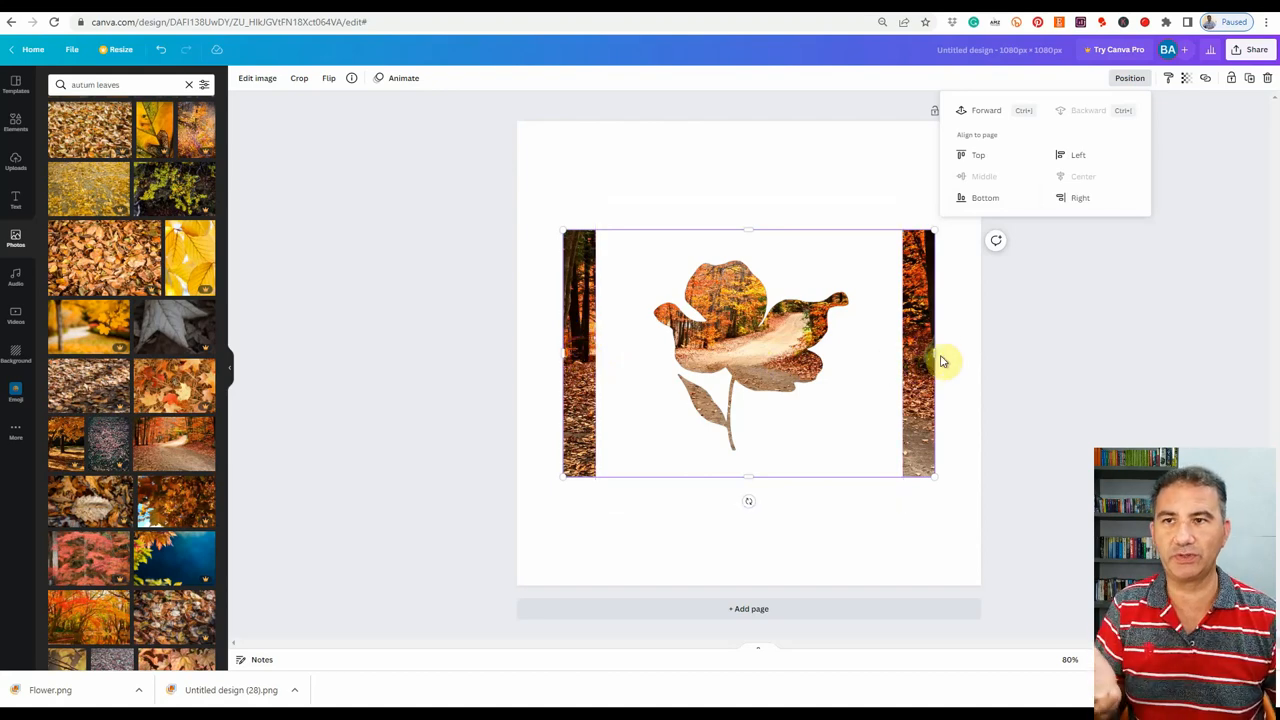
Crop the autumn photo's sides to the flower cutout's edges, shift the cutout over the photo, and trim the strip left showing beside it
left_click_drag(936, 356, 902, 352)
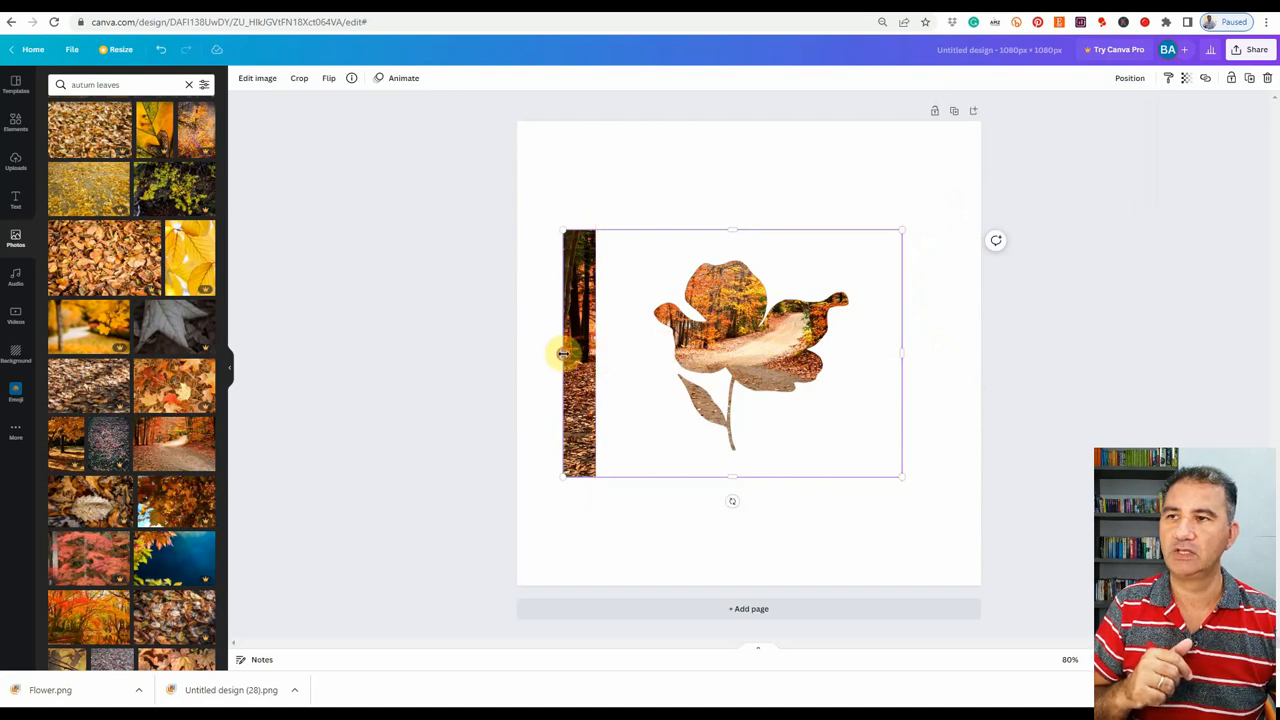
left_click_drag(561, 352, 595, 352)
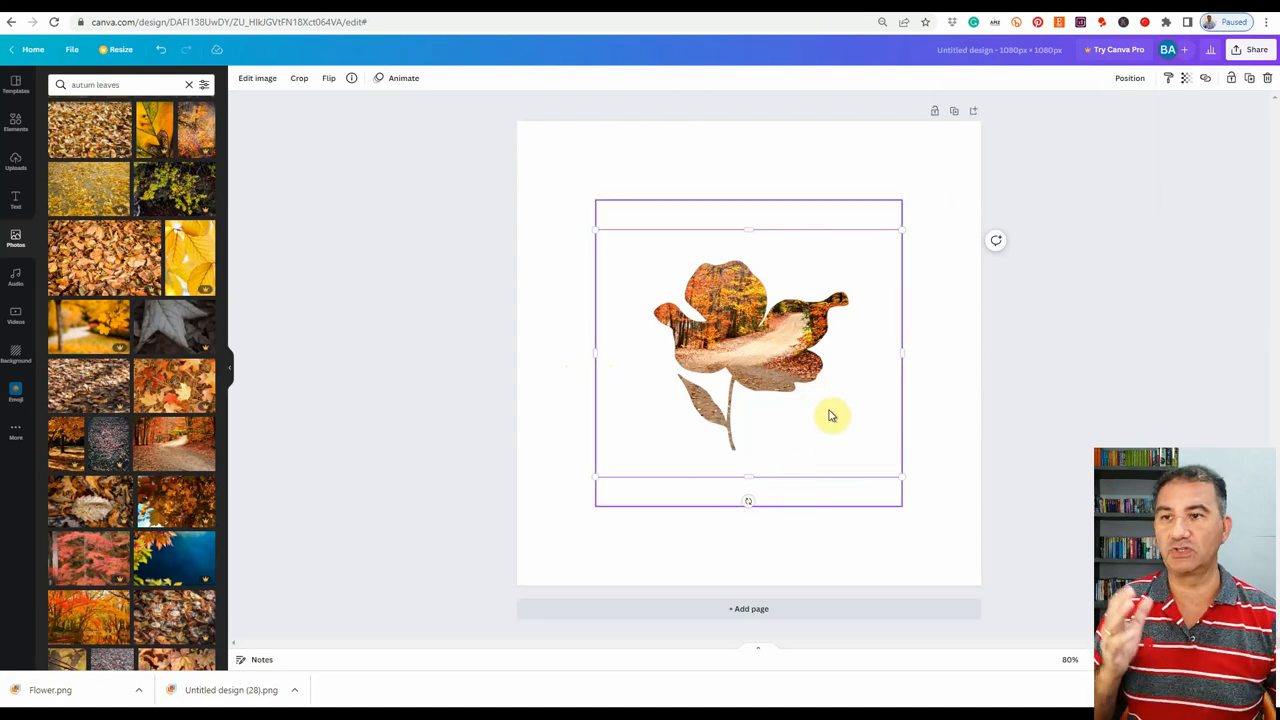
left_click_drag(834, 417, 820, 391)
left_click(900, 449)
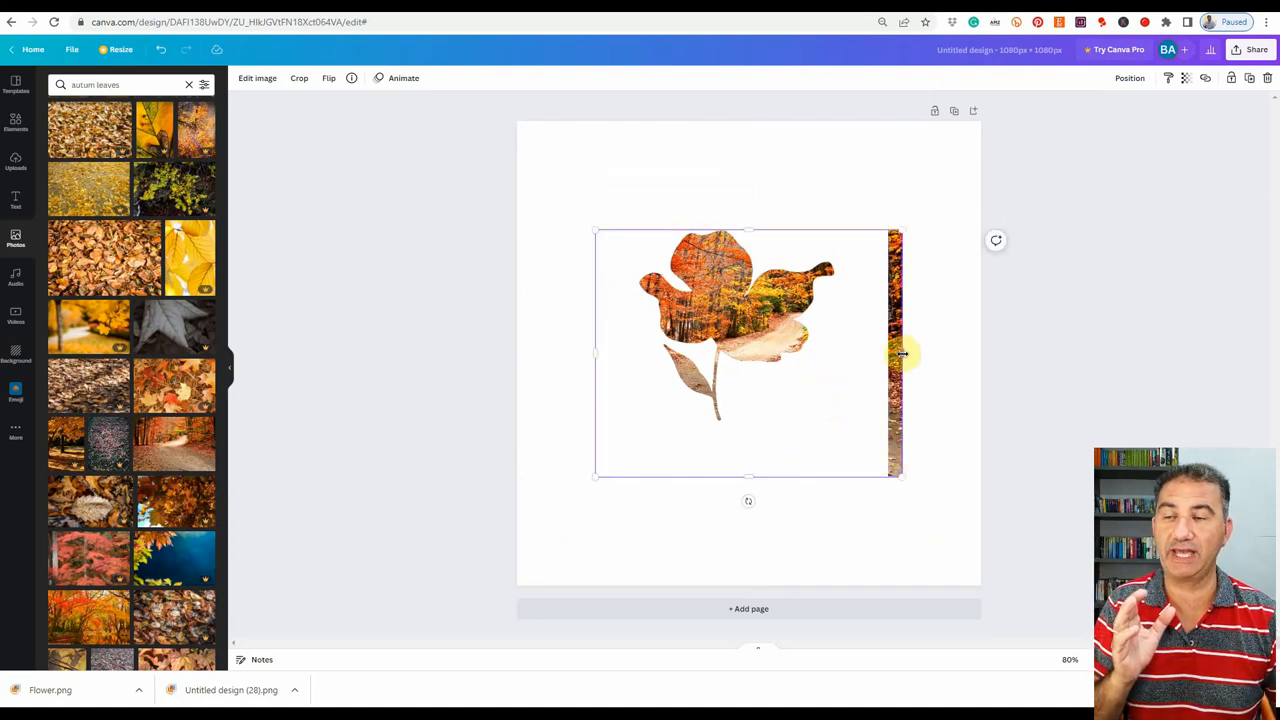
left_click_drag(900, 354, 888, 350)
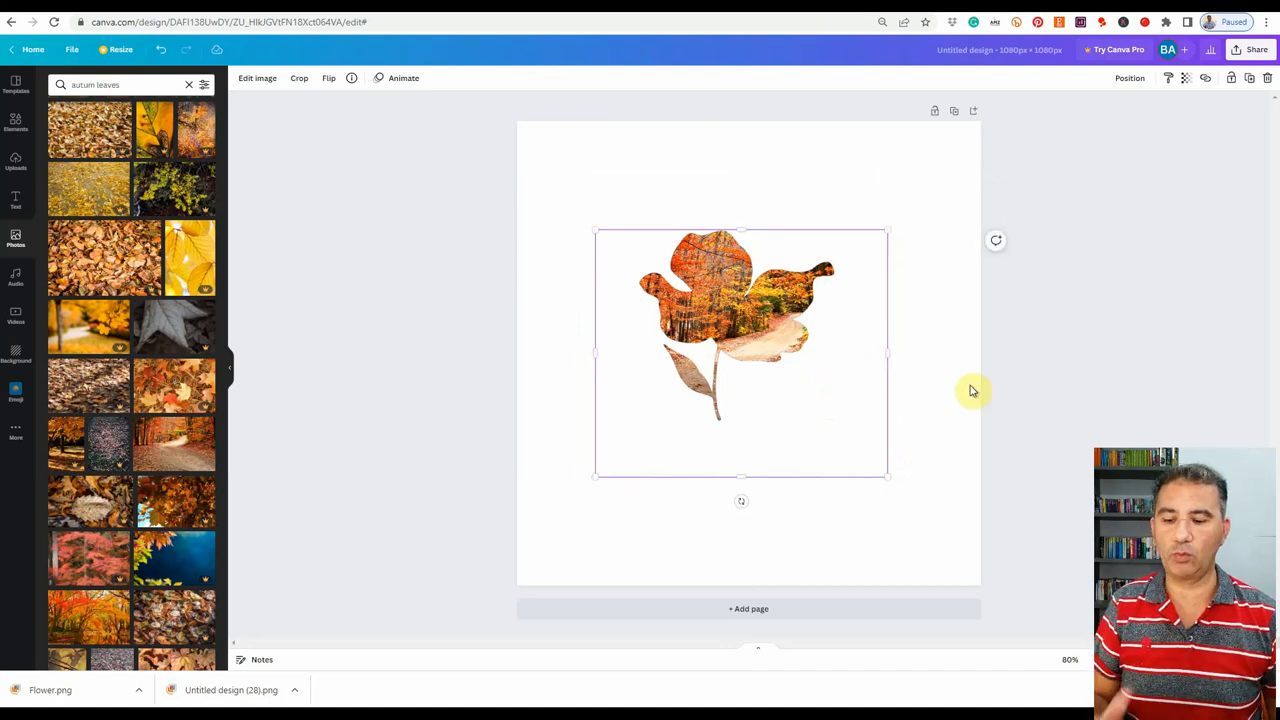
Group the flower cutout with its autumn photo and enlarge the group until the flower fills most of the page
left_click(934, 420)
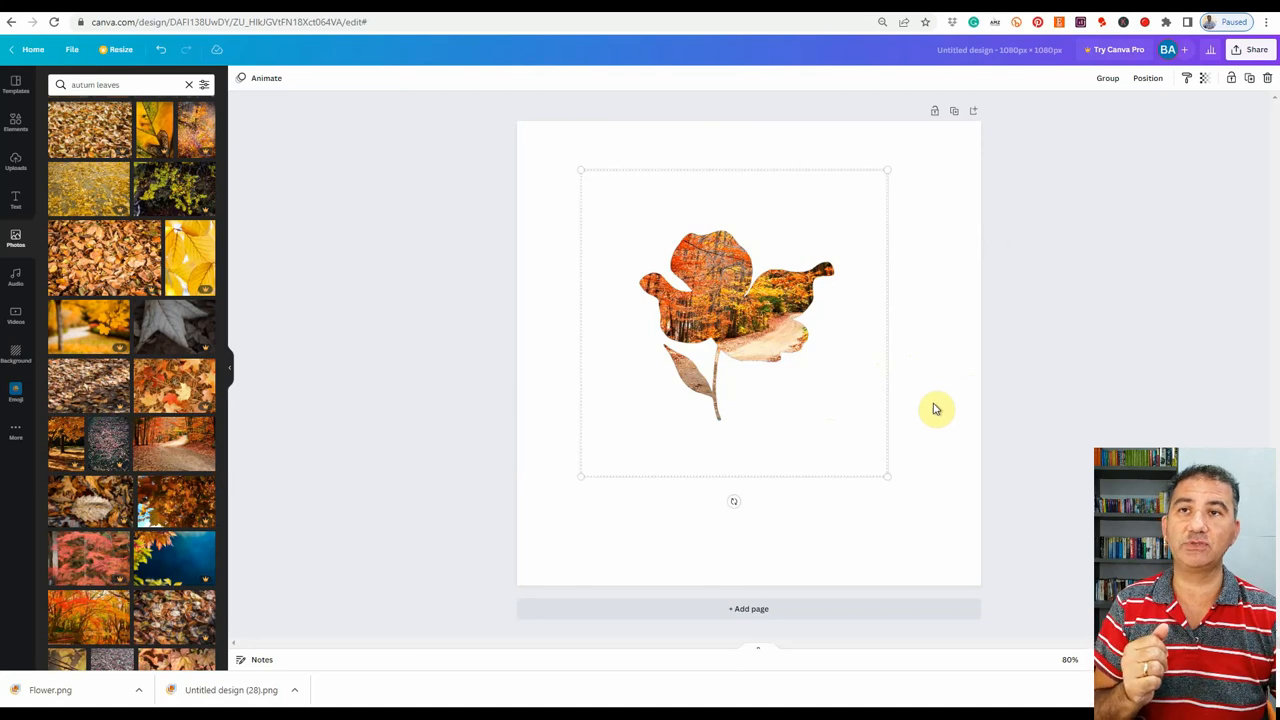
left_click(1104, 84)
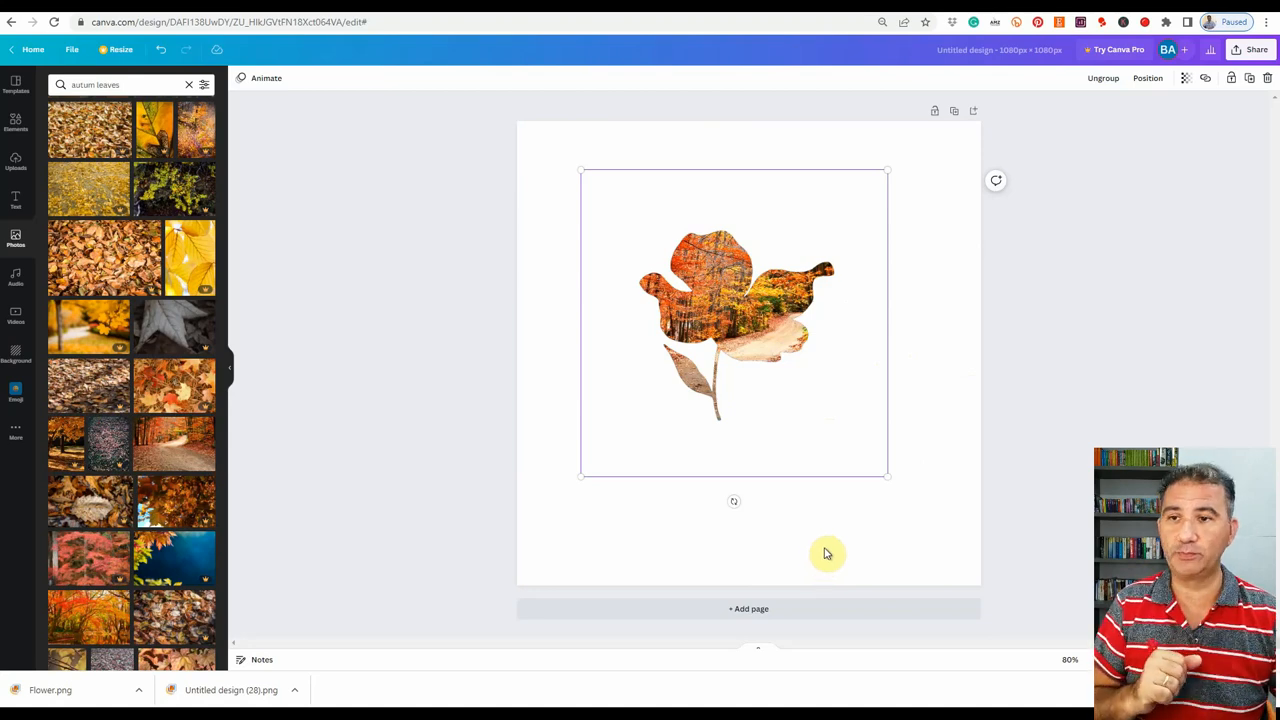
left_click_drag(890, 477, 978, 612)
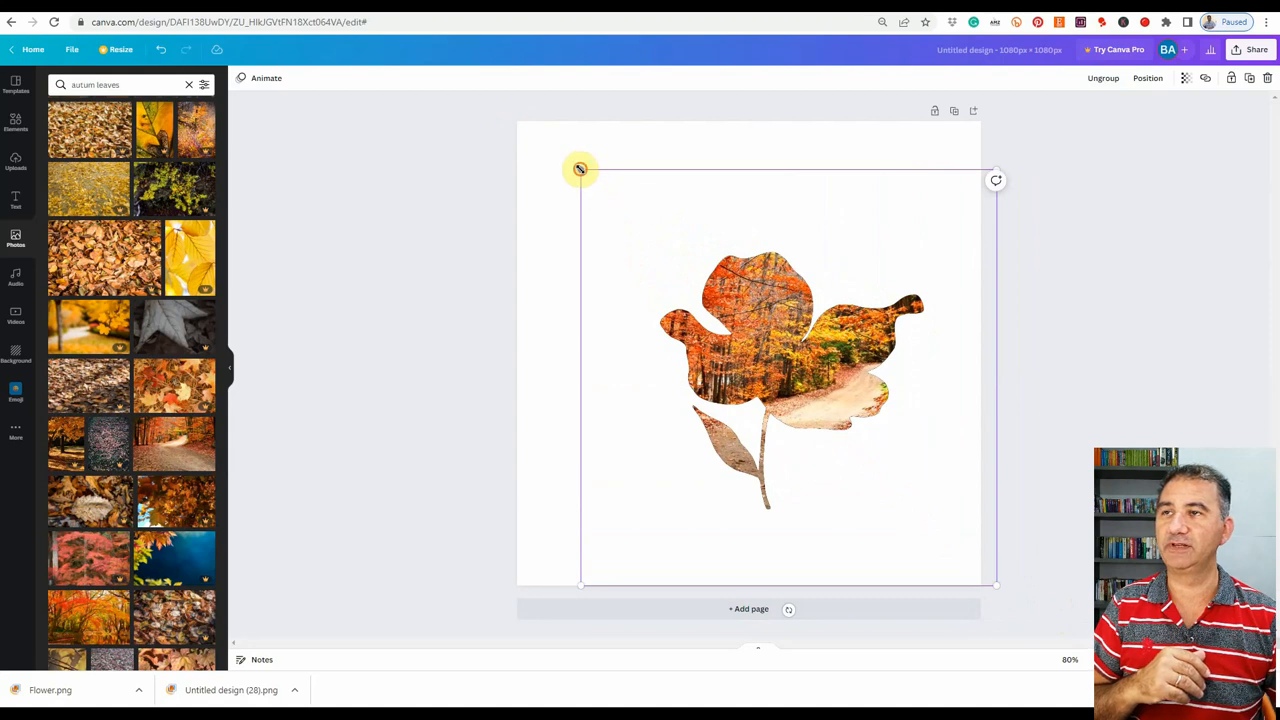
left_click_drag(581, 170, 480, 101)
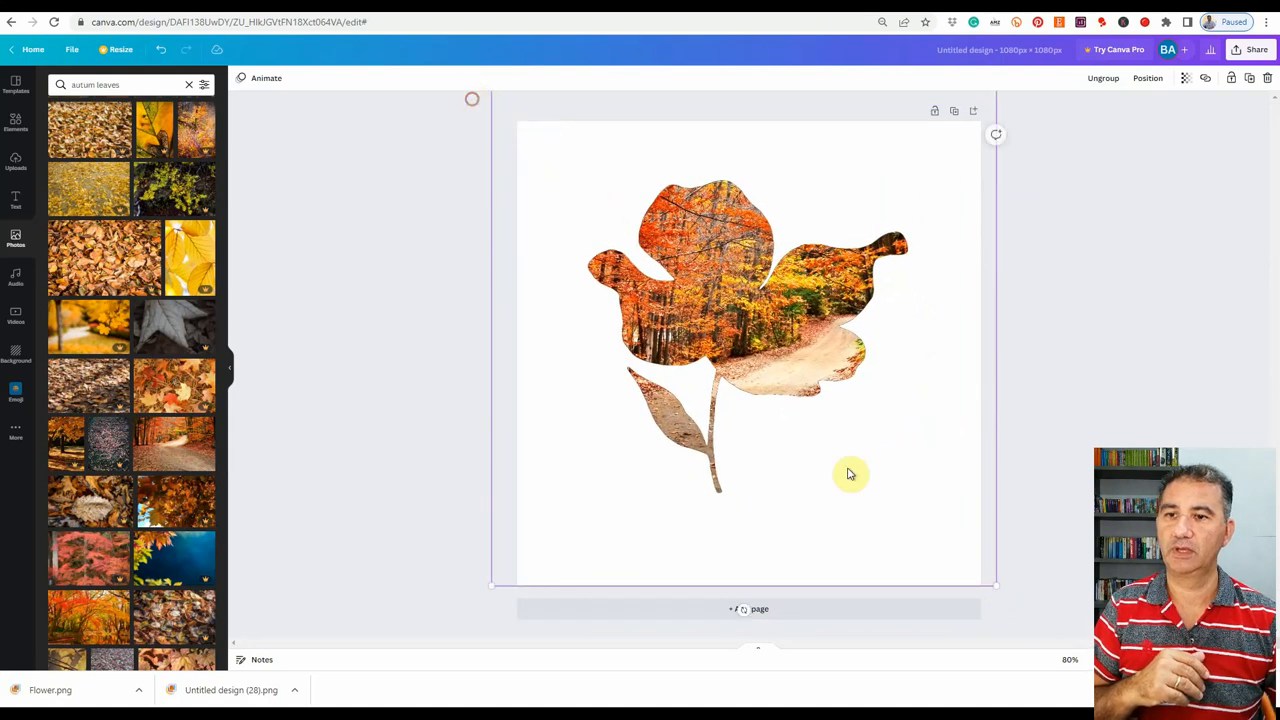
left_click_drag(996, 585, 1071, 663)
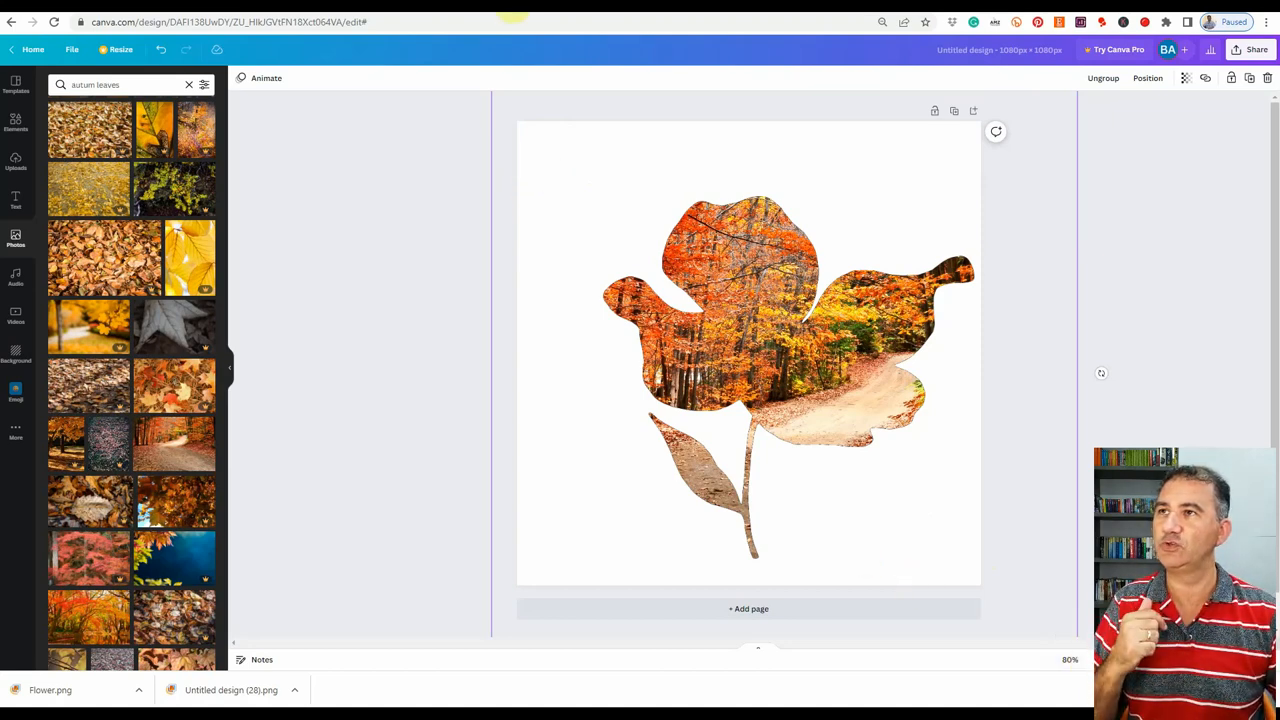
Switch to the feathered head silhouette design, ungroup the cutout from its forest photo, and shift the pieces separately
left_click(497, 3)
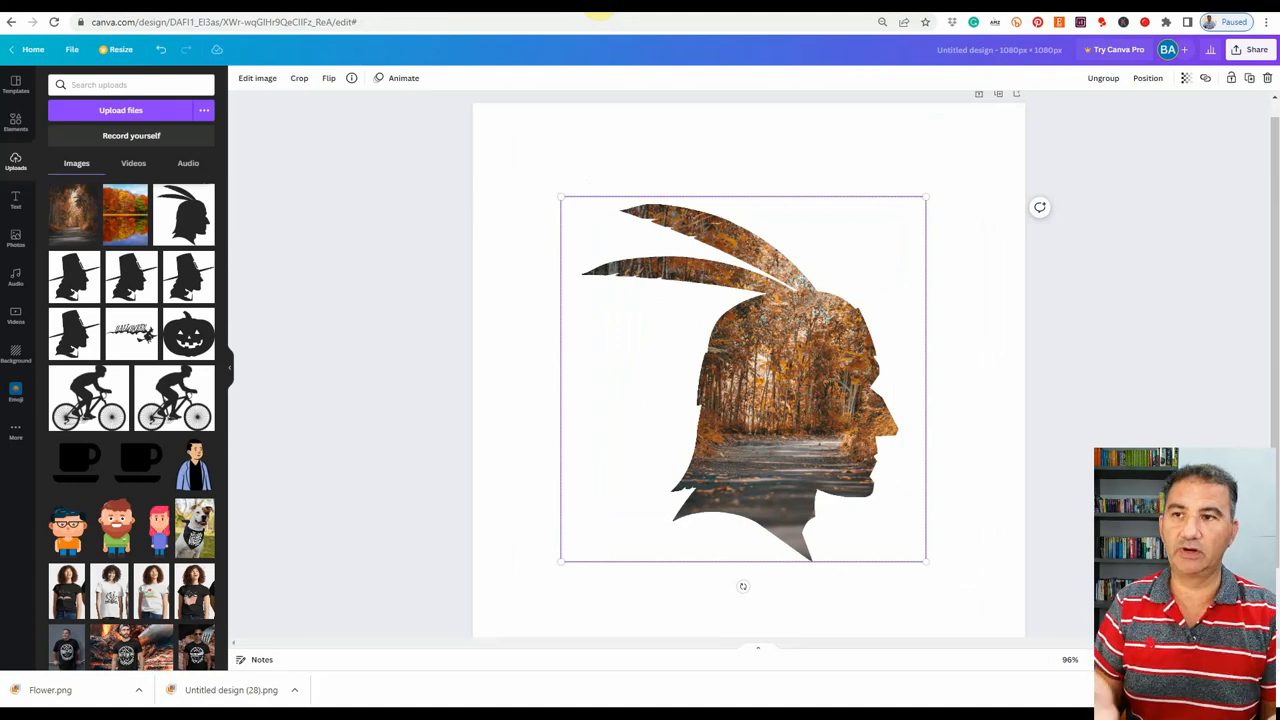
left_click(1101, 79)
left_click_drag(920, 337, 875, 313)
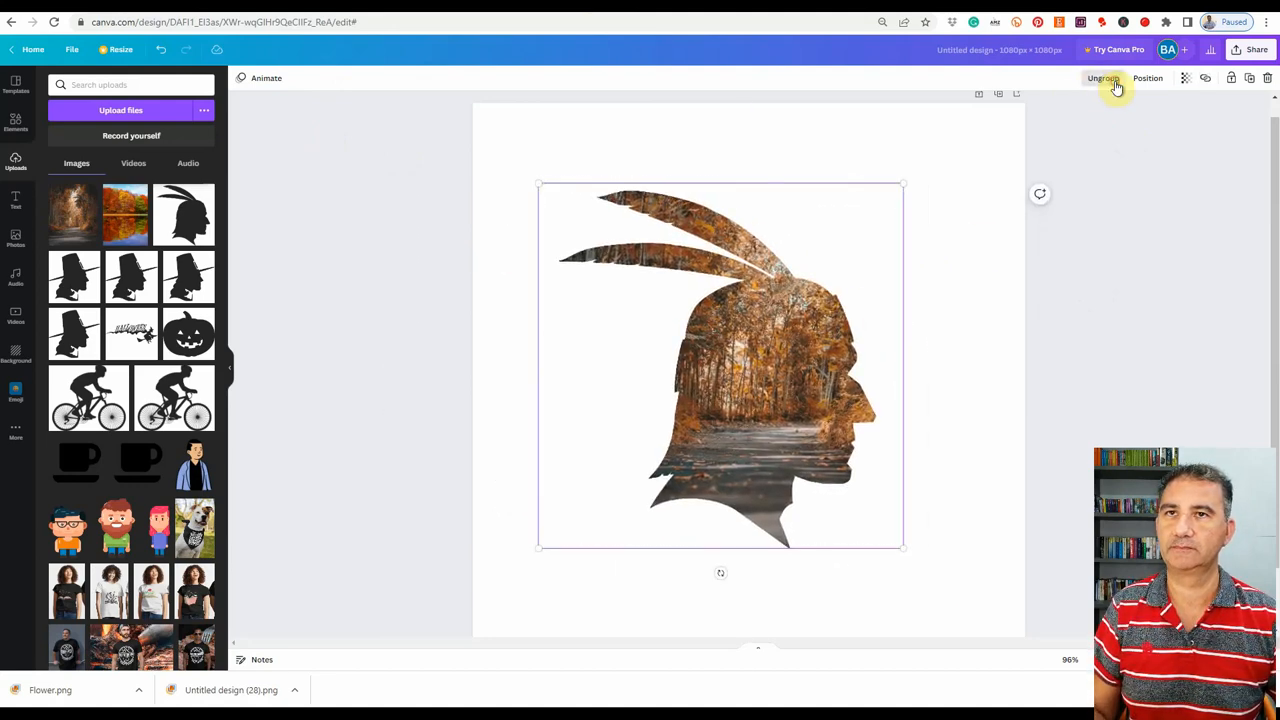
left_click(985, 277)
left_click(872, 335)
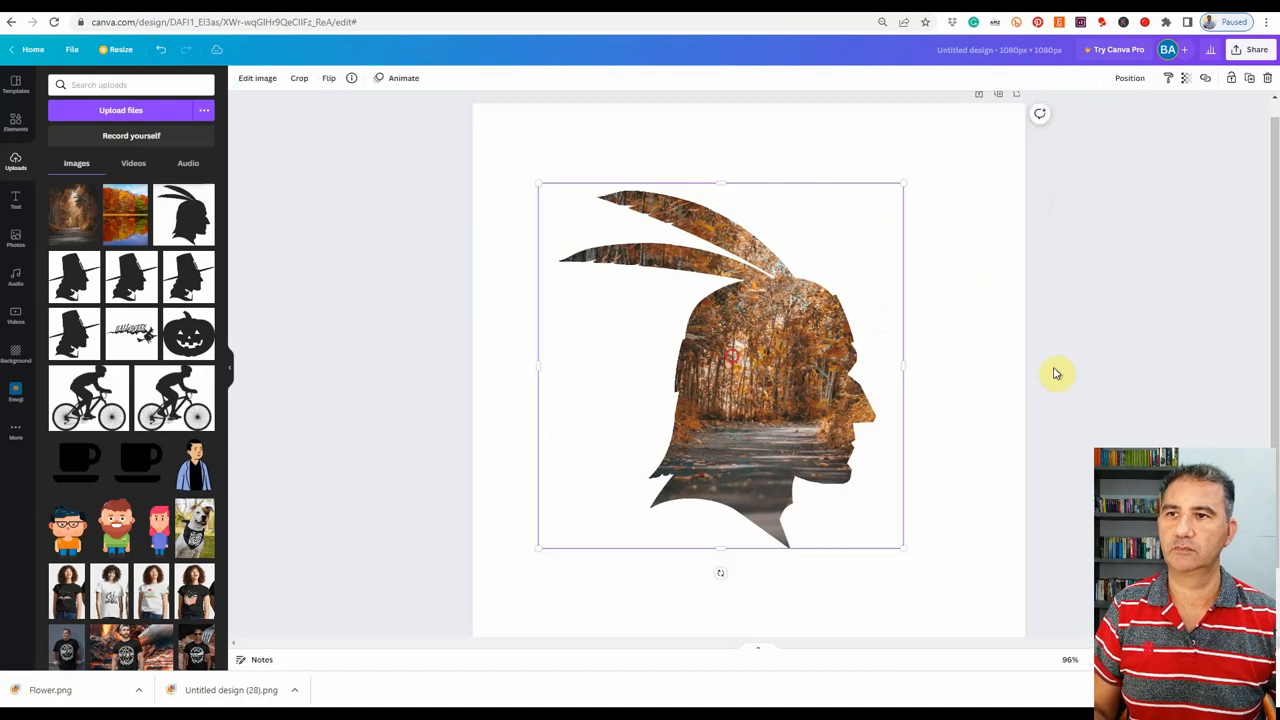
left_click_drag(762, 315, 780, 345)
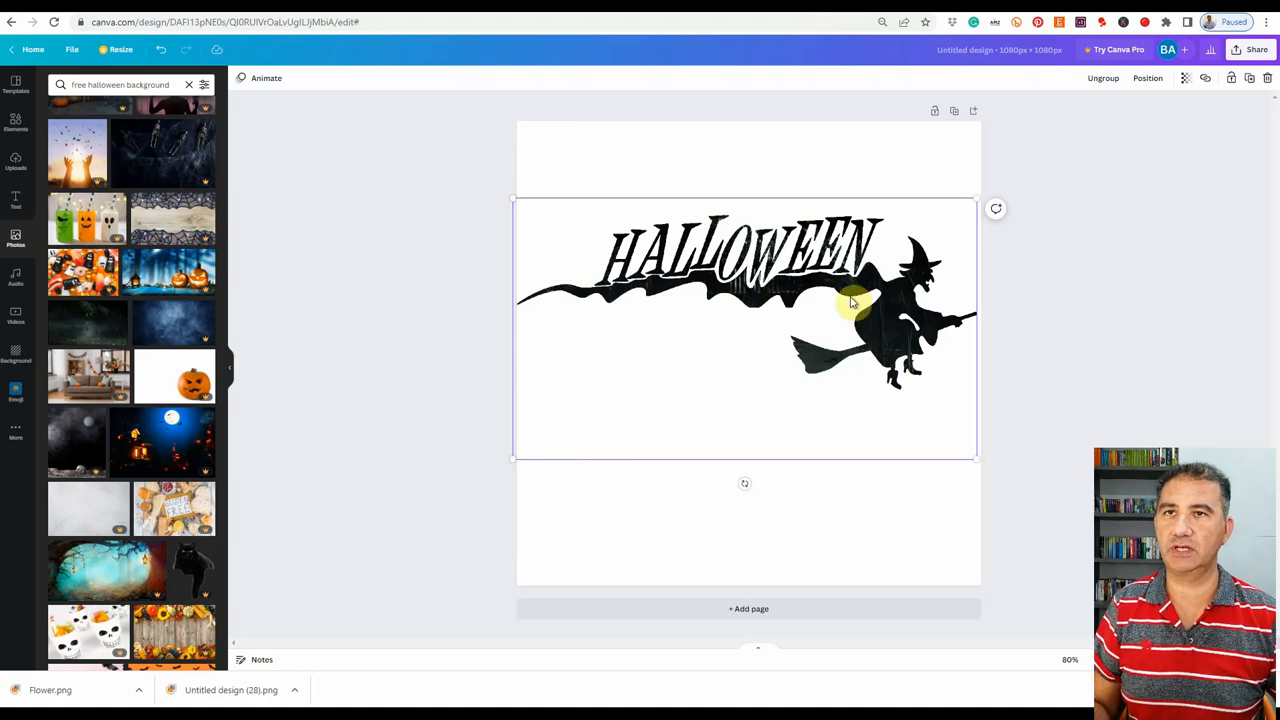
Ungroup the Halloween witch design and pull the cutout away from its dark swamp photo
left_click(1103, 78)
left_click_drag(777, 363, 760, 237)
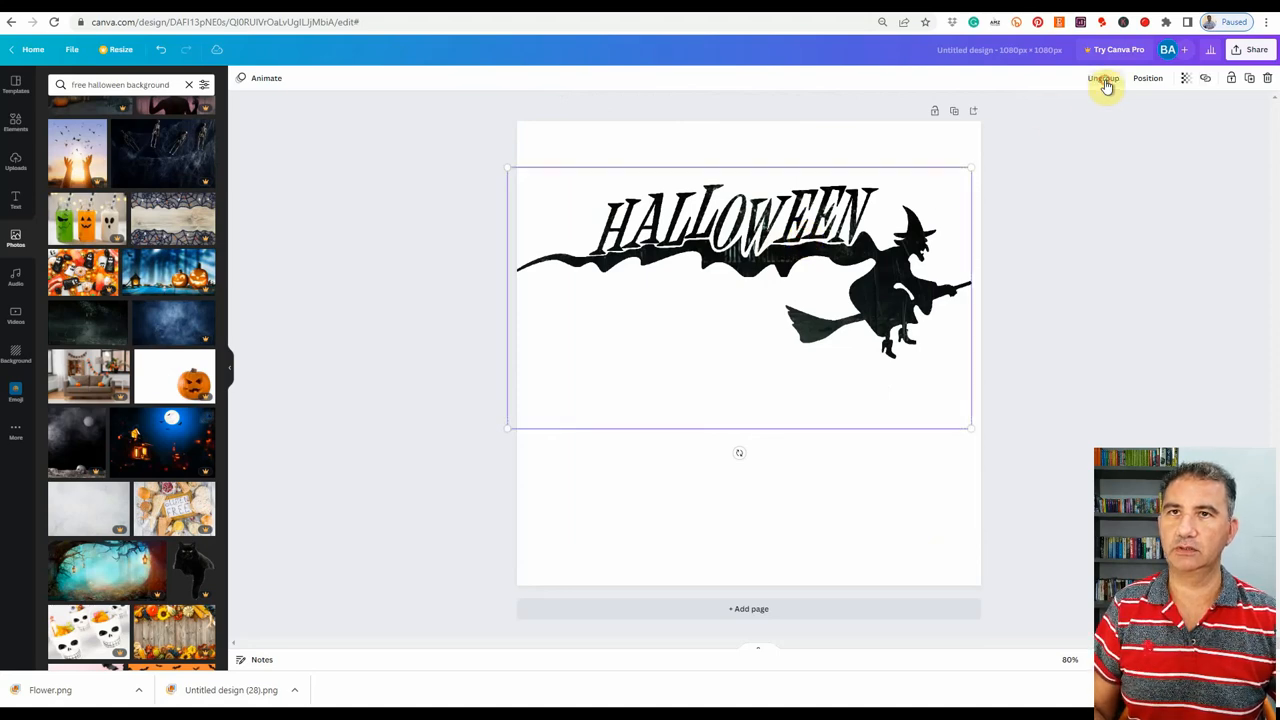
left_click_drag(889, 212, 868, 287)
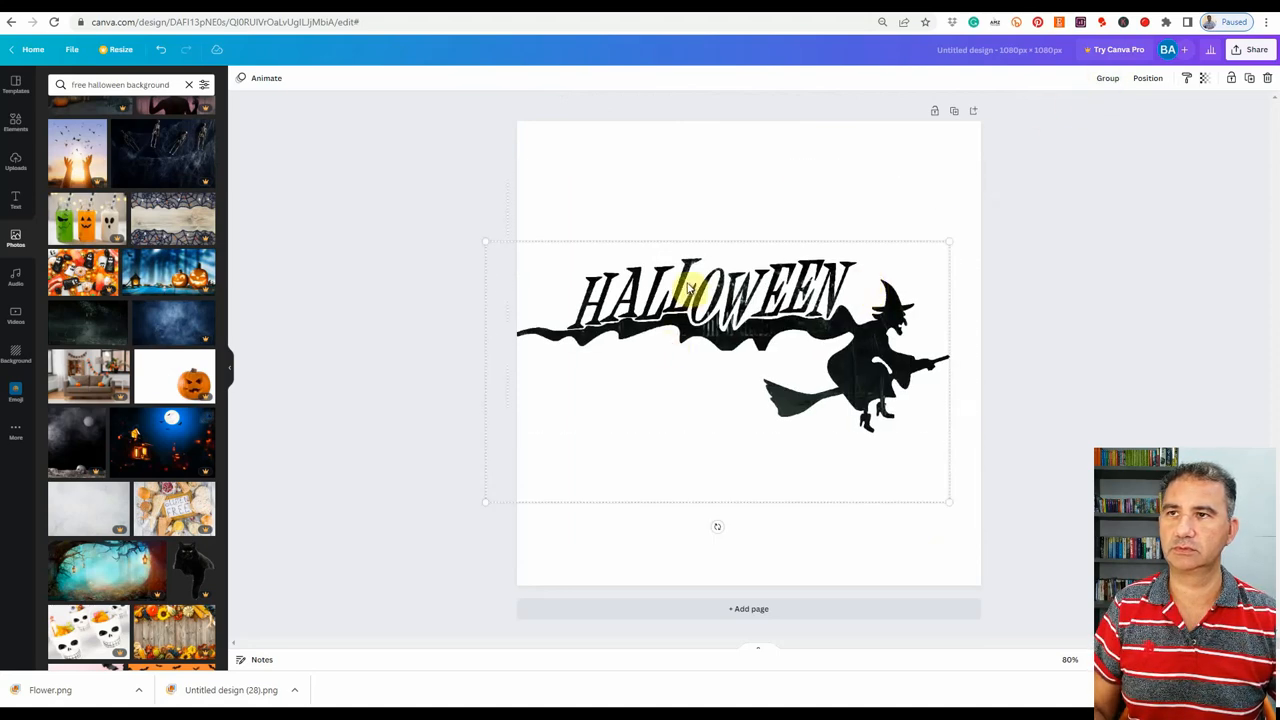
left_click(764, 153)
left_click(650, 425)
left_click_drag(724, 514, 694, 620)
Move the dark swamp photo into the page's upper half, lay the Halloween cutout back over it, and scale the cutout to cover it
left_click_drag(763, 343, 785, 285)
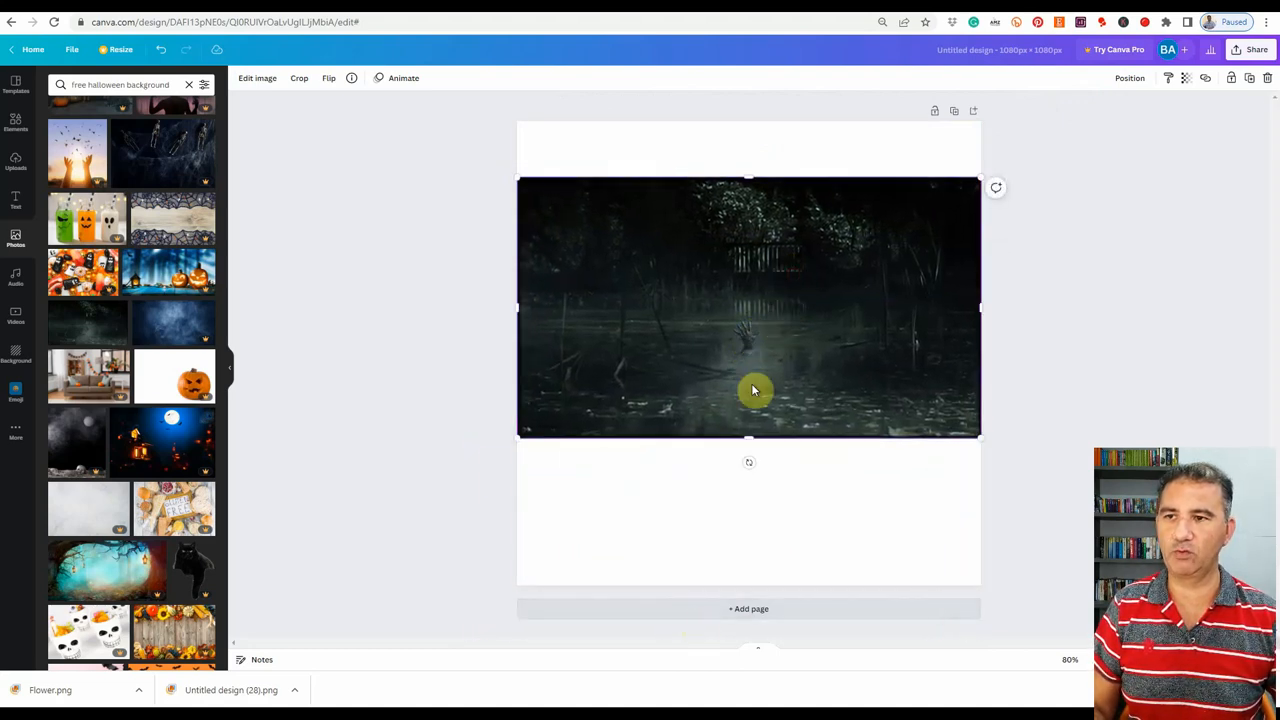
left_click_drag(729, 534, 767, 261)
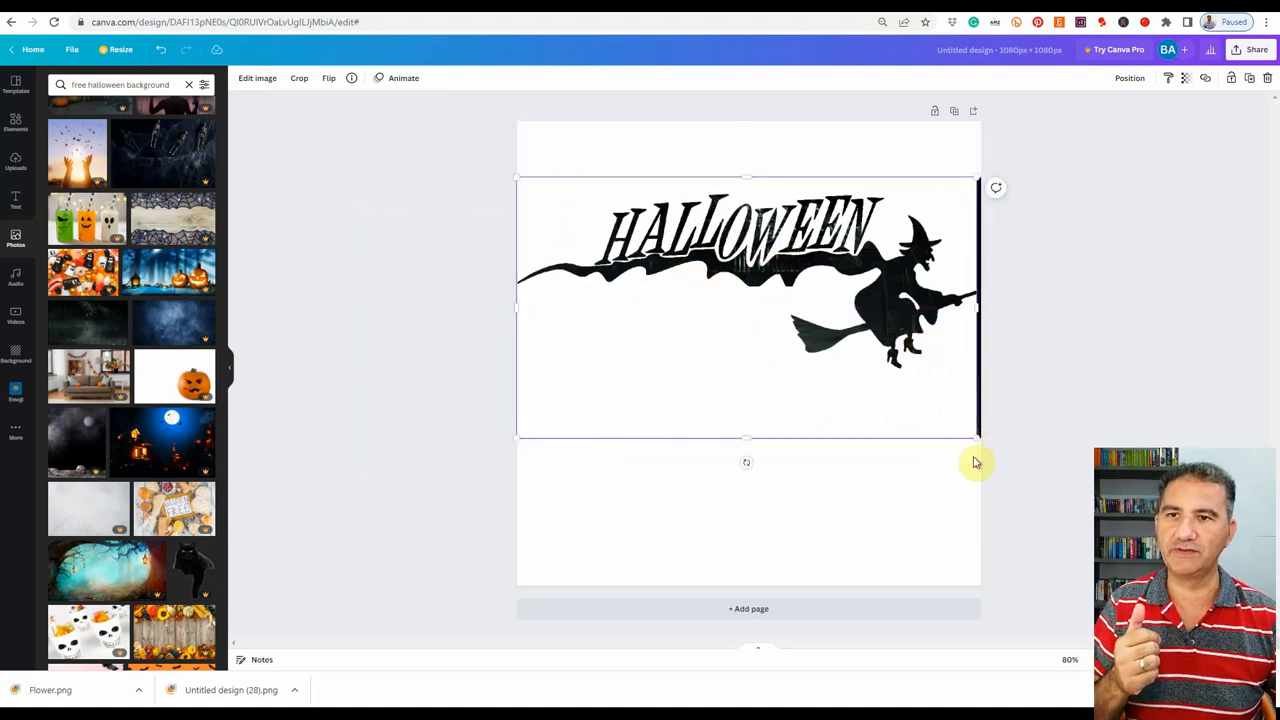
left_click_drag(976, 437, 978, 438)
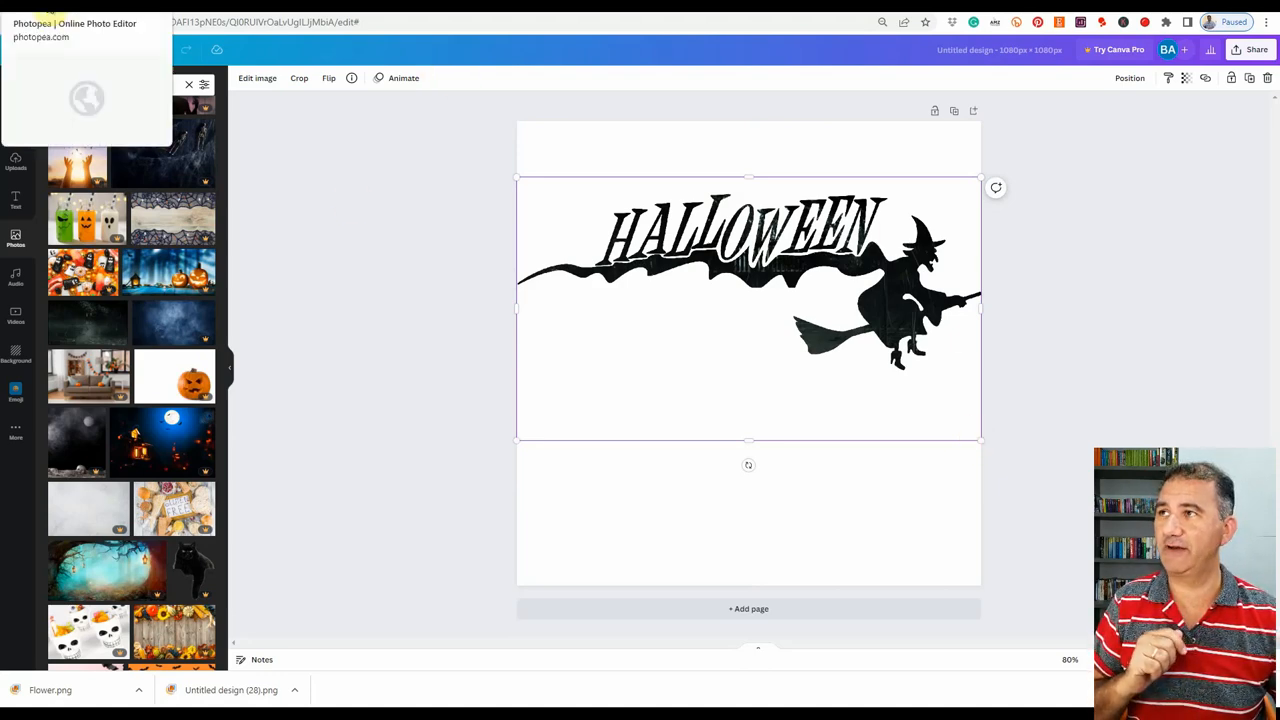
Switch to Photopea and create a new 1080 × 1080 px project with a white background
left_click(45, 12)
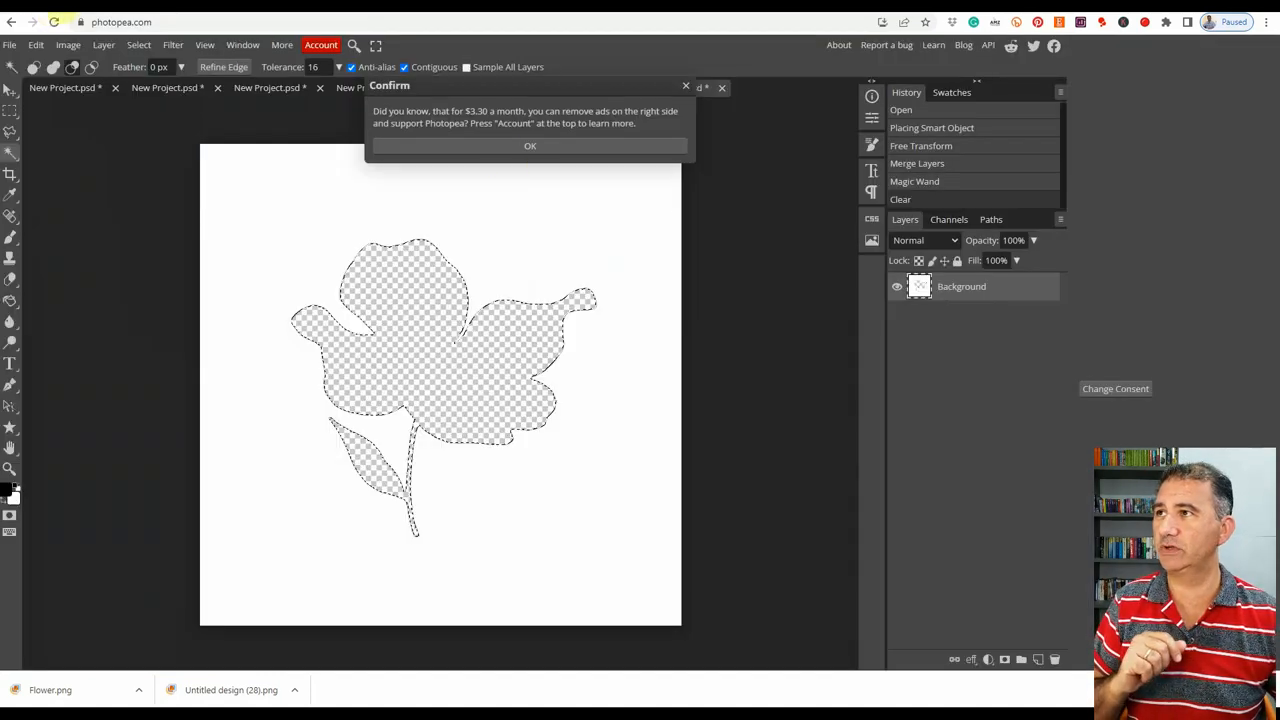
left_click(9, 45)
left_click(30, 66)
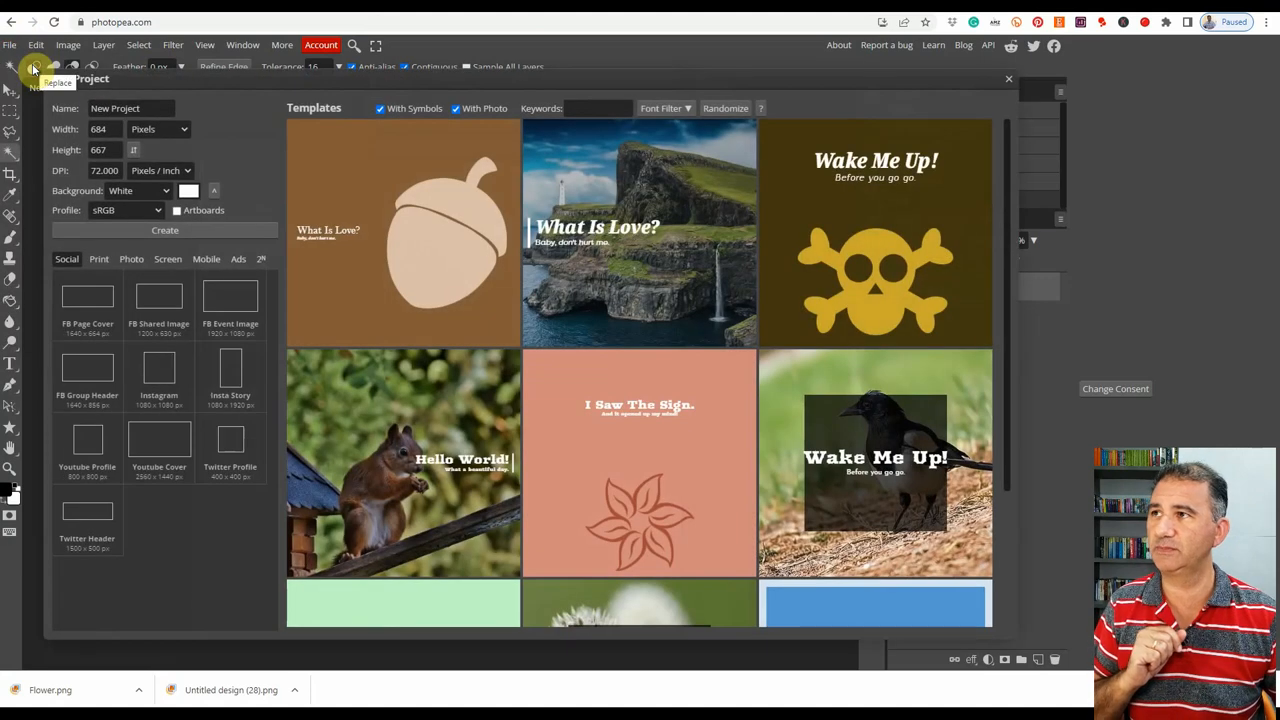
left_click_drag(108, 129, 66, 131)
type("1080")
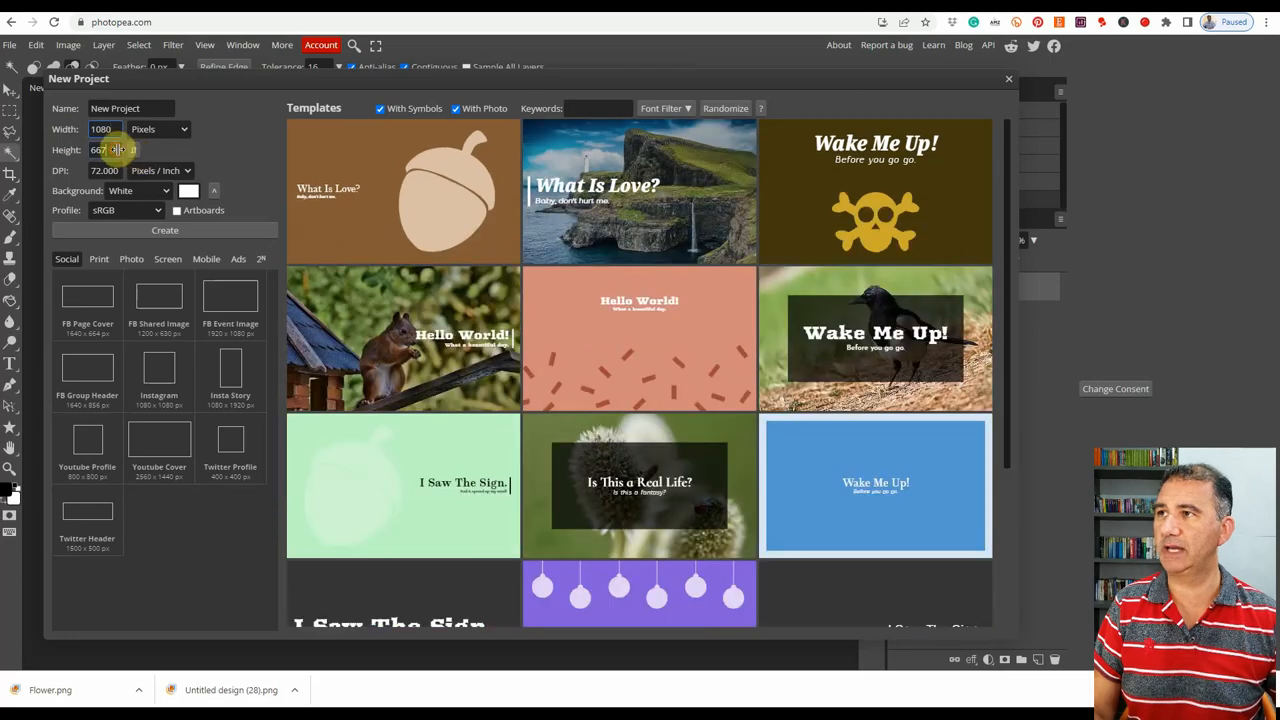
left_click_drag(114, 150, 68, 148)
type("1080")
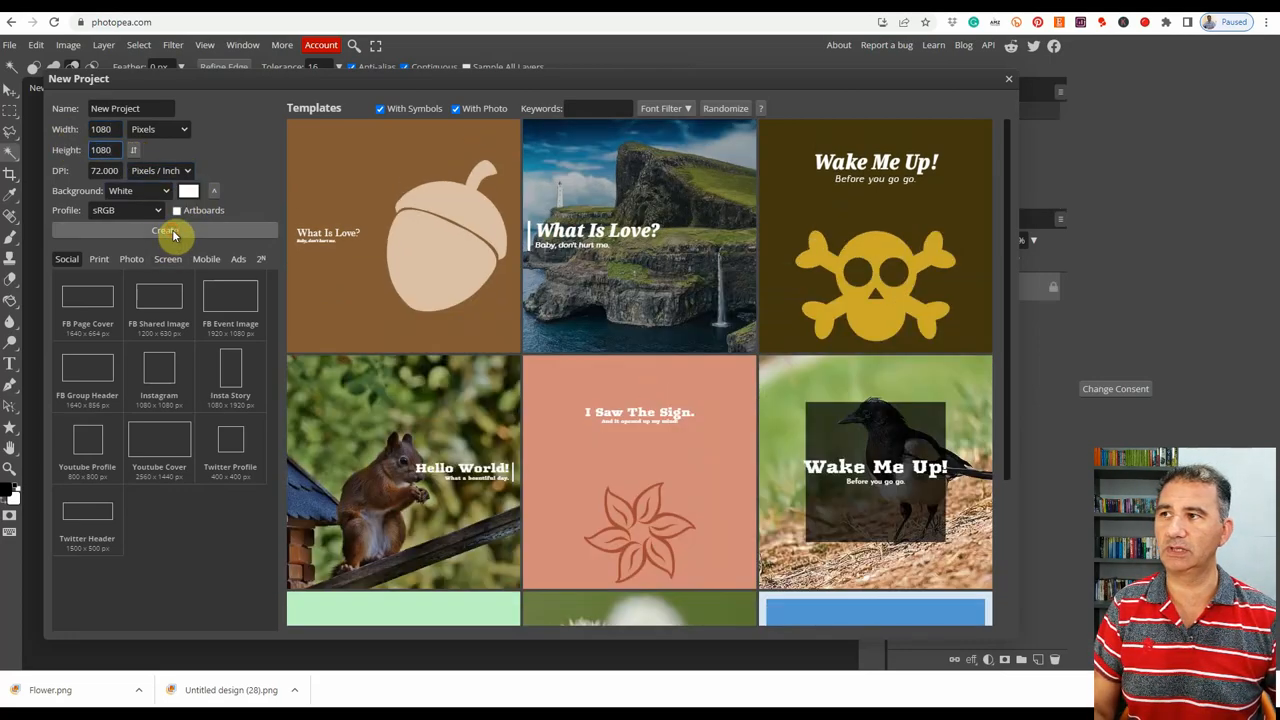
left_click(172, 230)
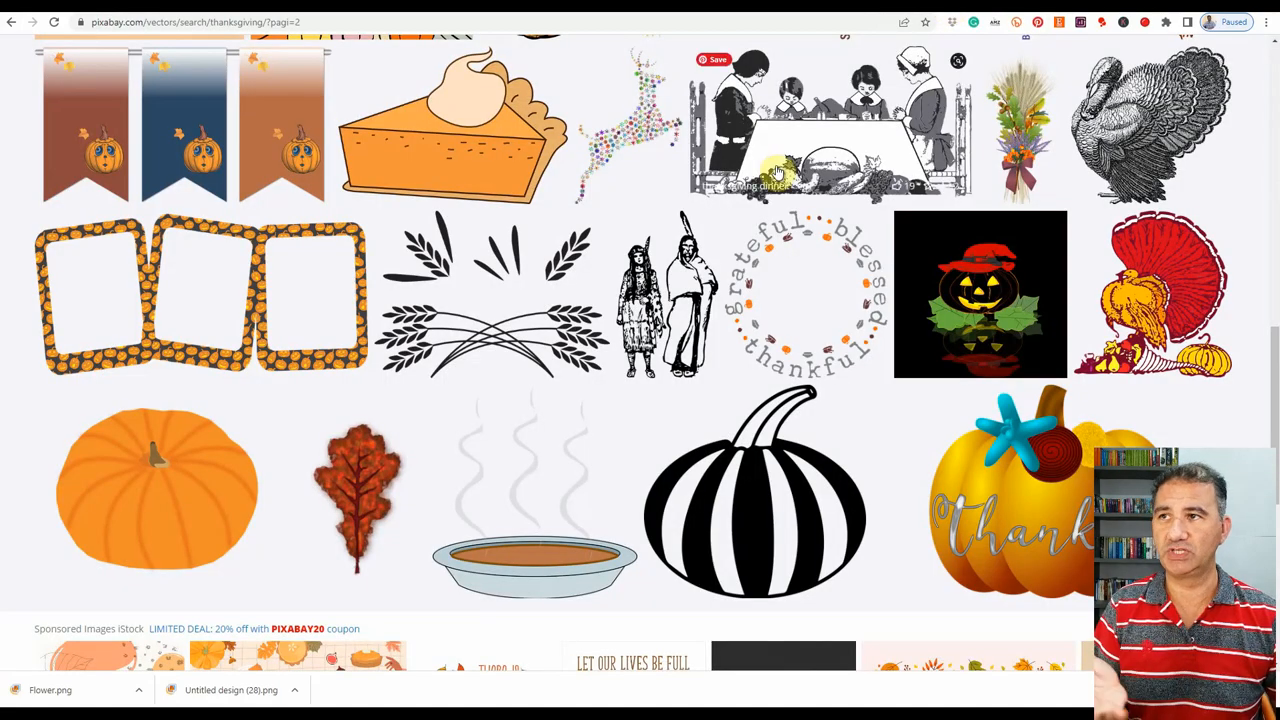
Return from Pixabay's thanksgiving vectors to Photopea and place the carved pumpkin image in the new project
scroll(830, 310, "up", 15)
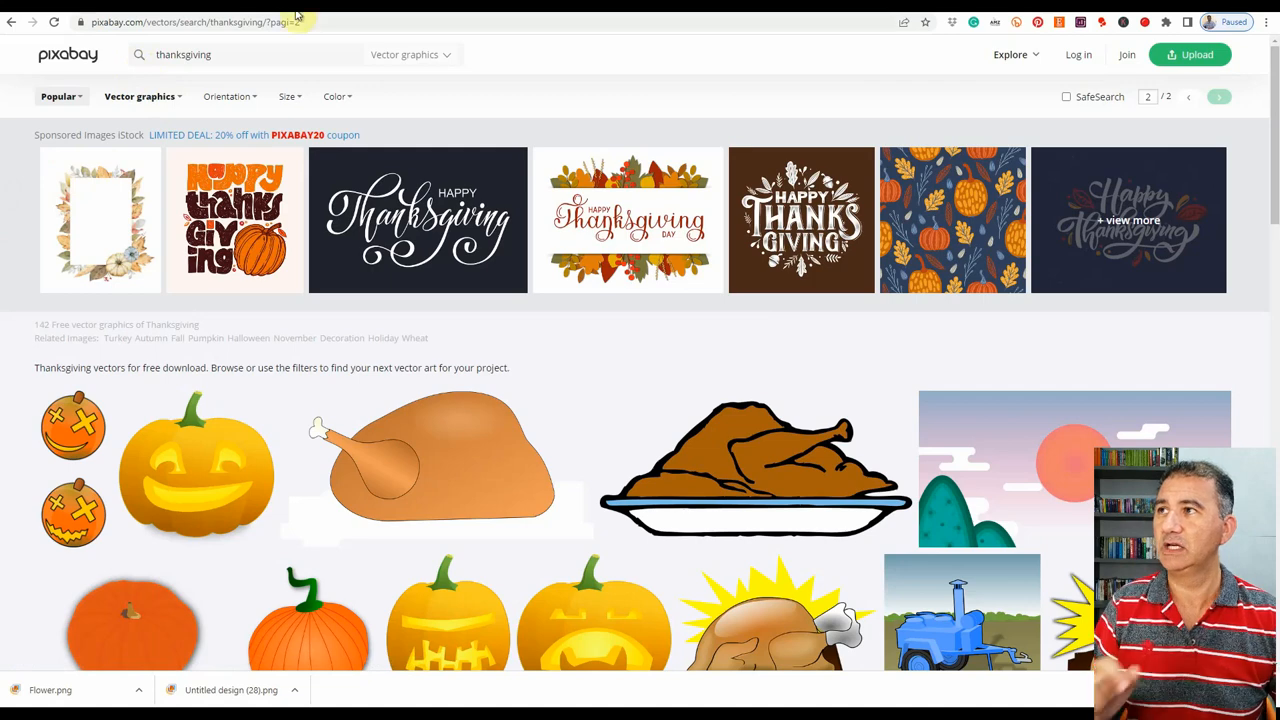
left_click(55, 8)
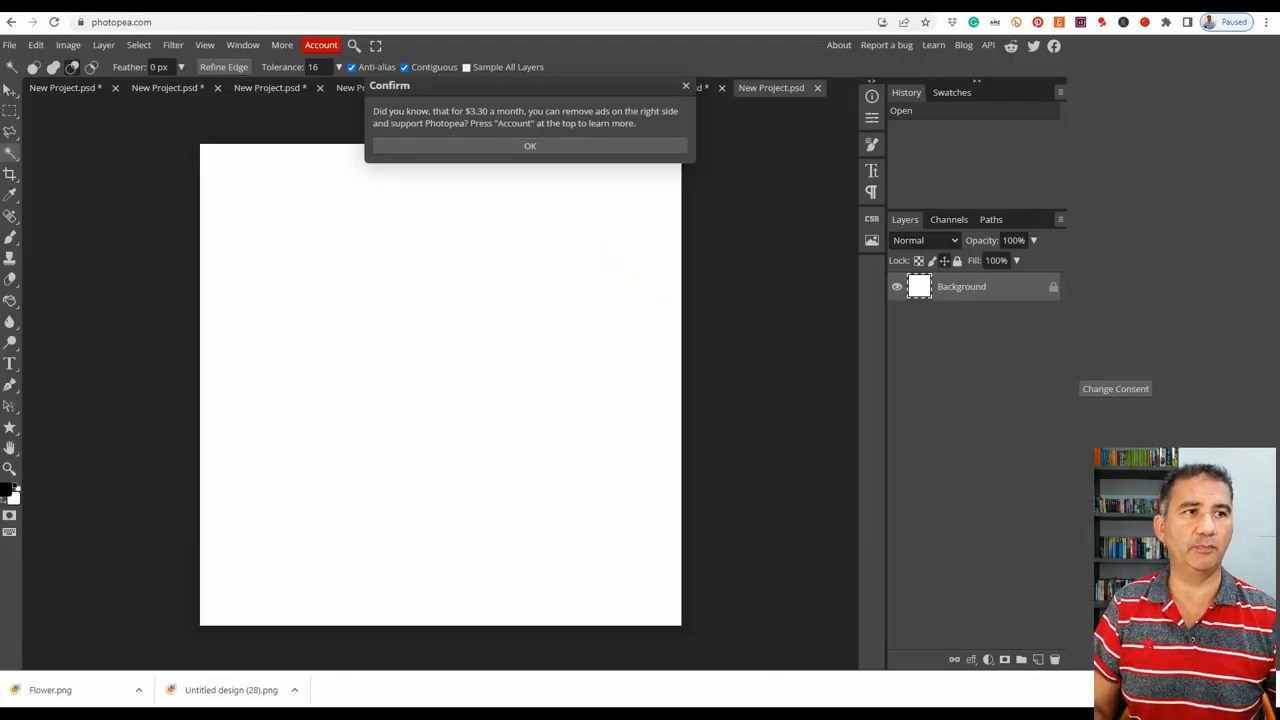
left_click_drag(680, 262, 343, 366)
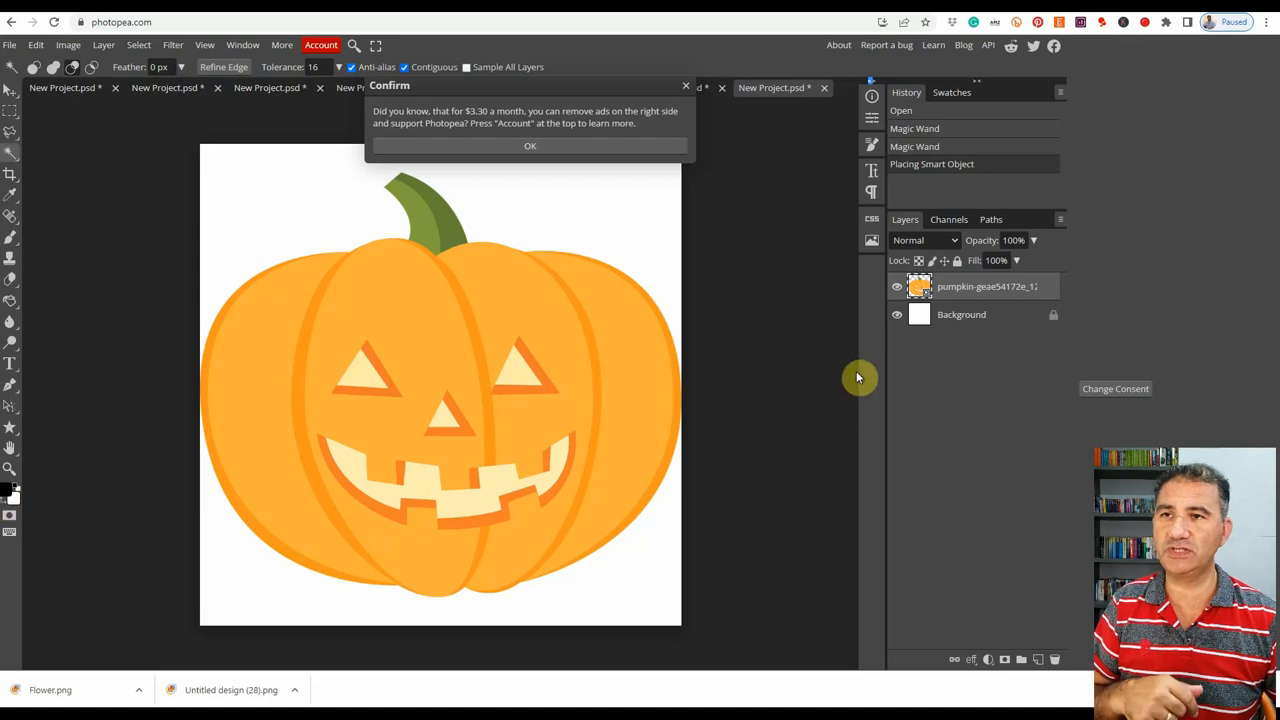
Select the pumpkin layer's pixels and subtract the eyes, nose and mouth from the selection with the Magic Wand
left_click(918, 288, "ctrl")
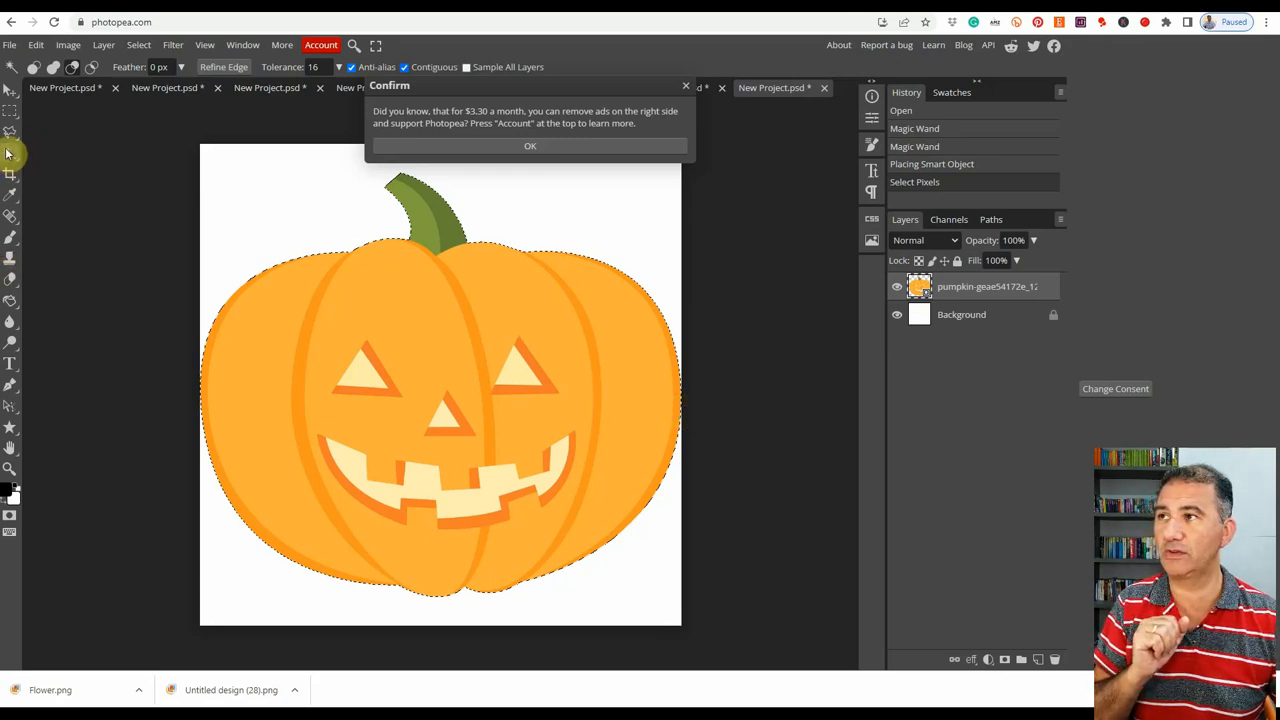
left_click(72, 68)
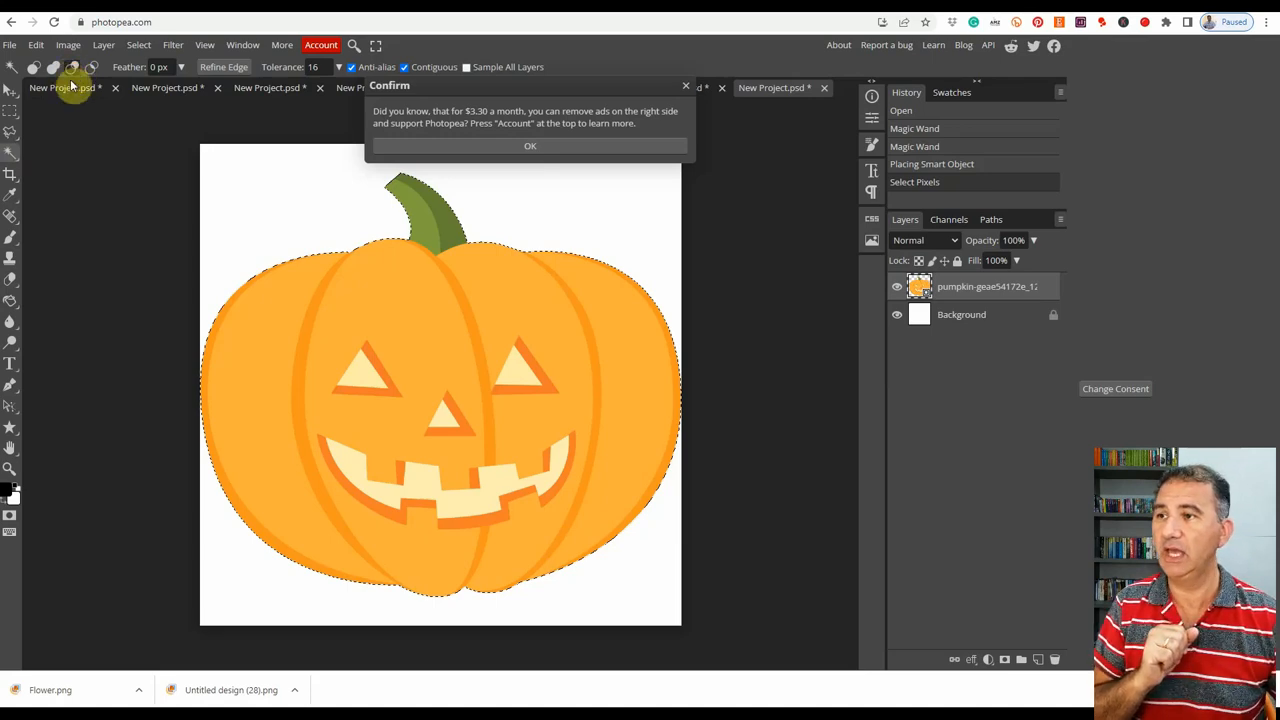
left_click(358, 378)
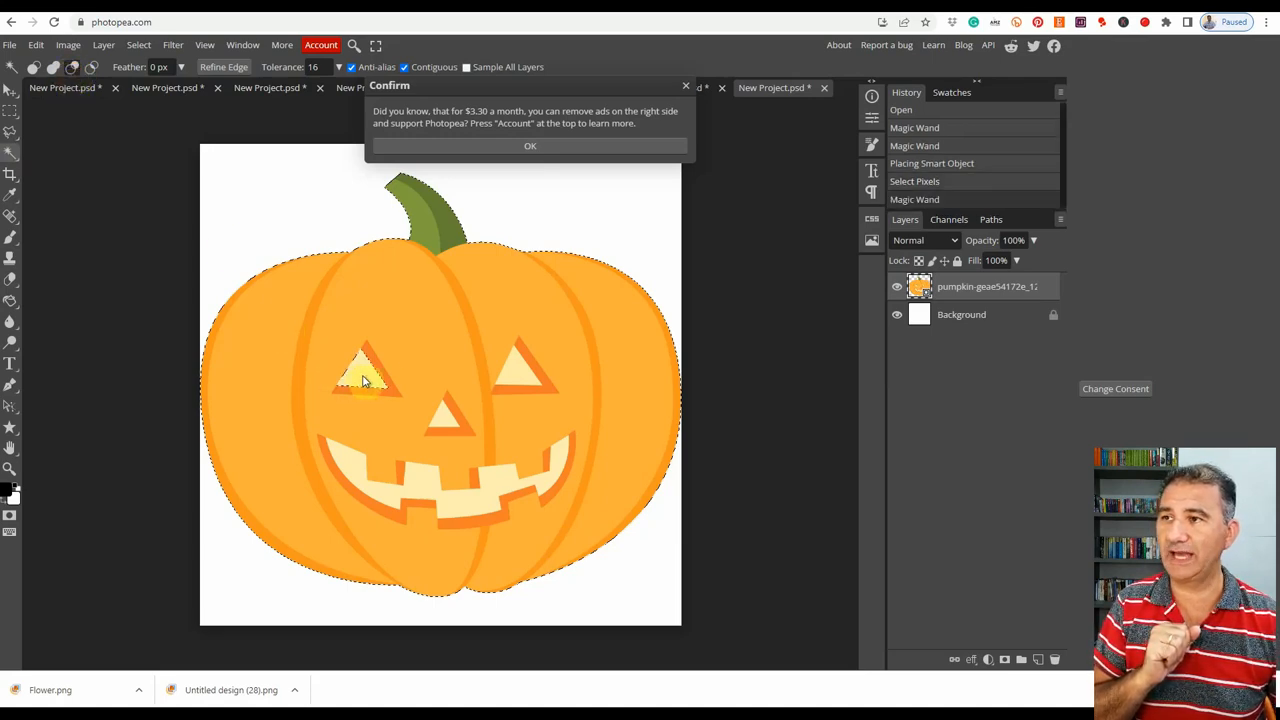
left_click(519, 380)
left_click(445, 418)
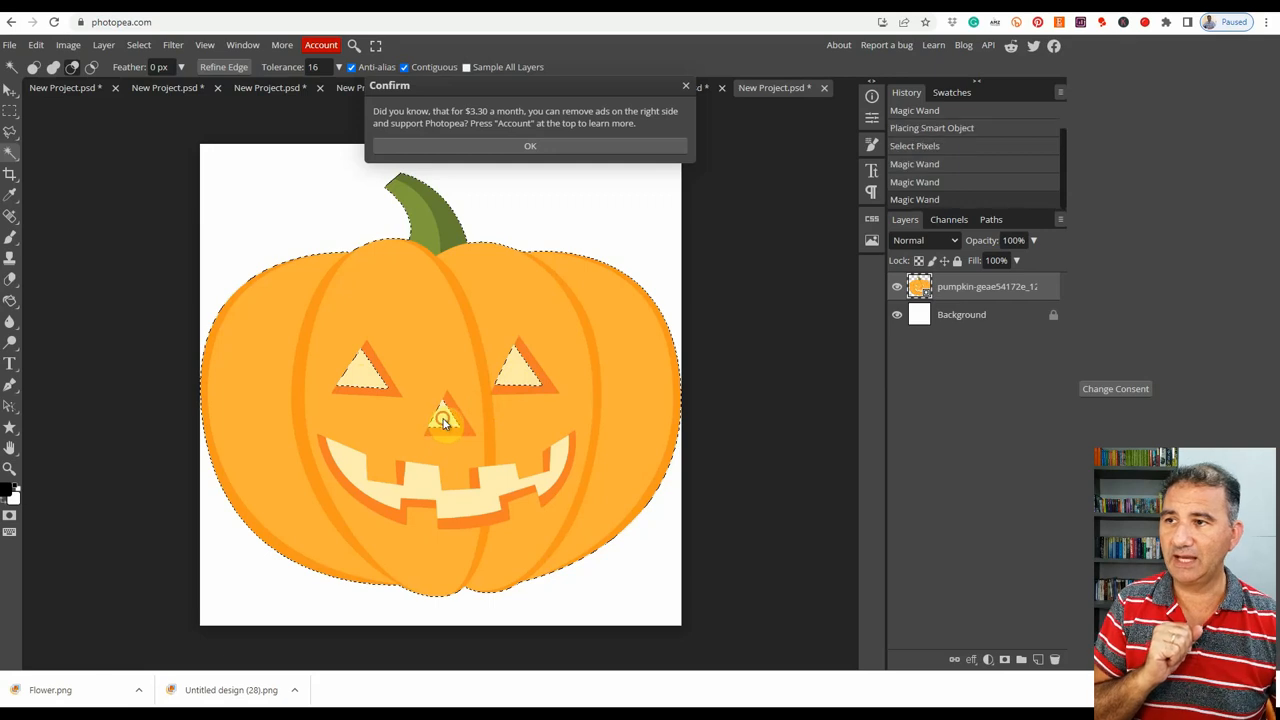
left_click(471, 503)
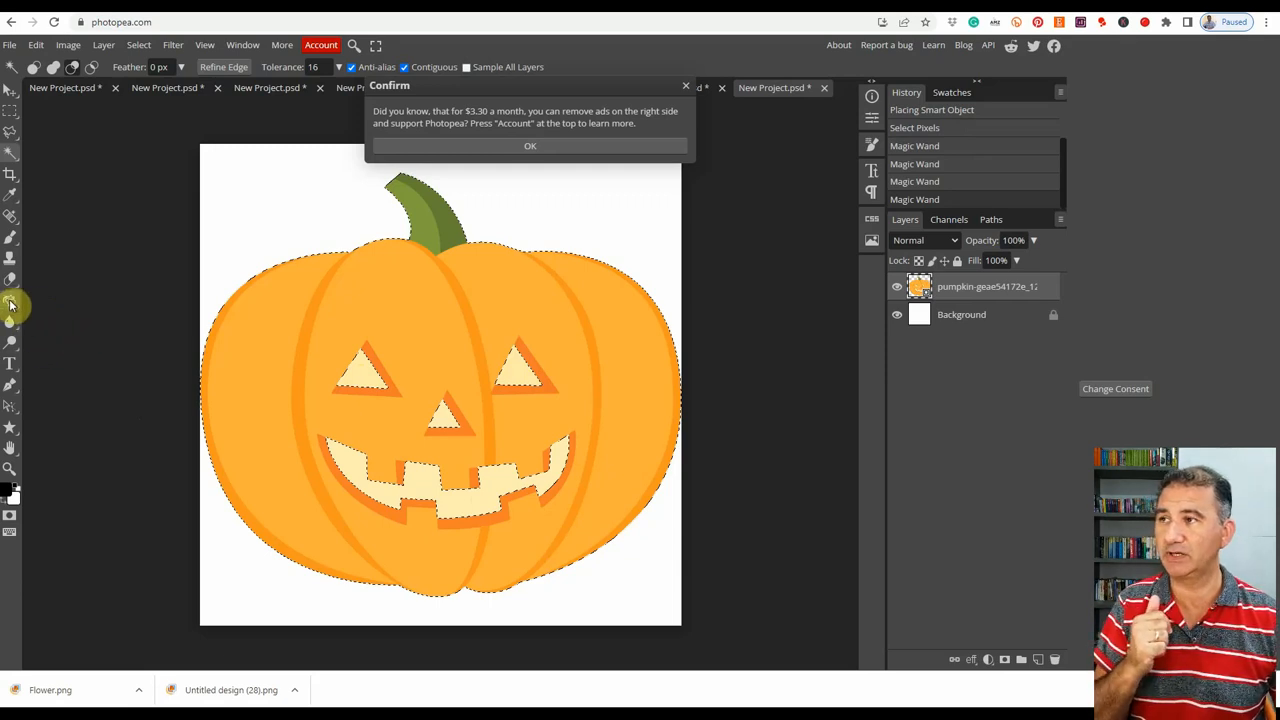
Try to fill the pumpkin selection with black using the Paint Bucket, and rasterize the pumpkin layer
left_click(3, 507)
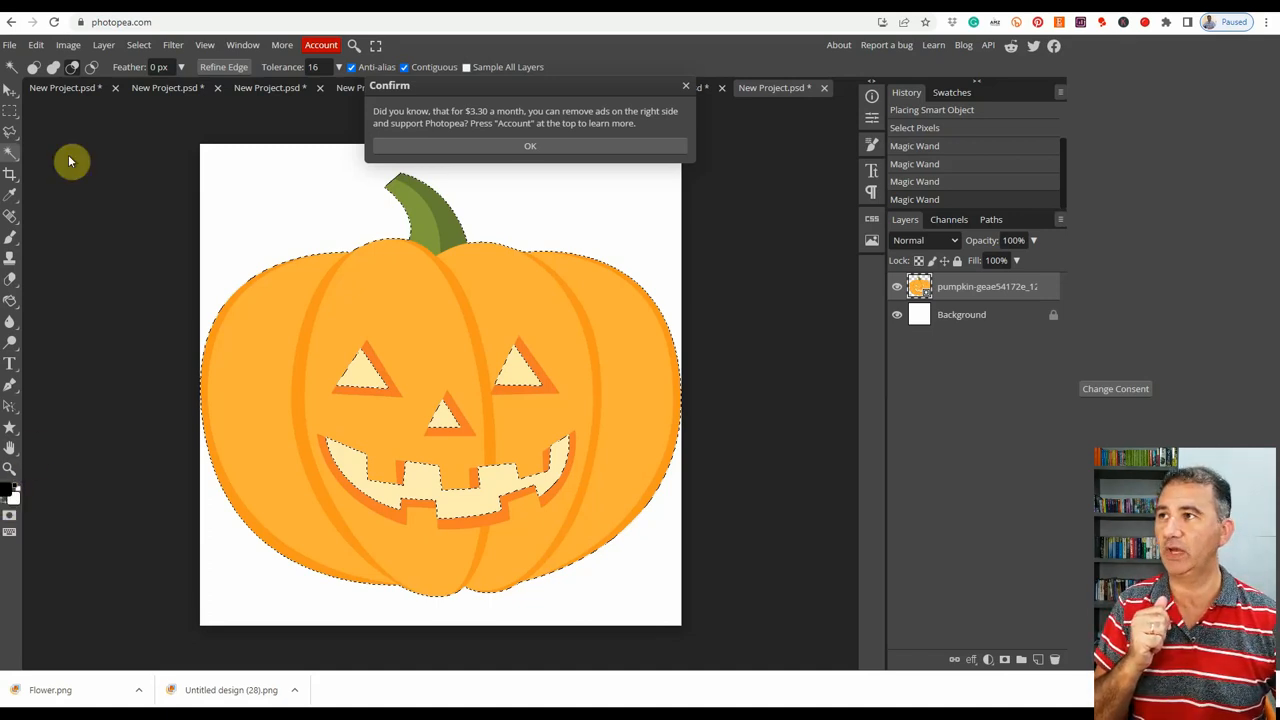
left_click(10, 301)
left_click(345, 325)
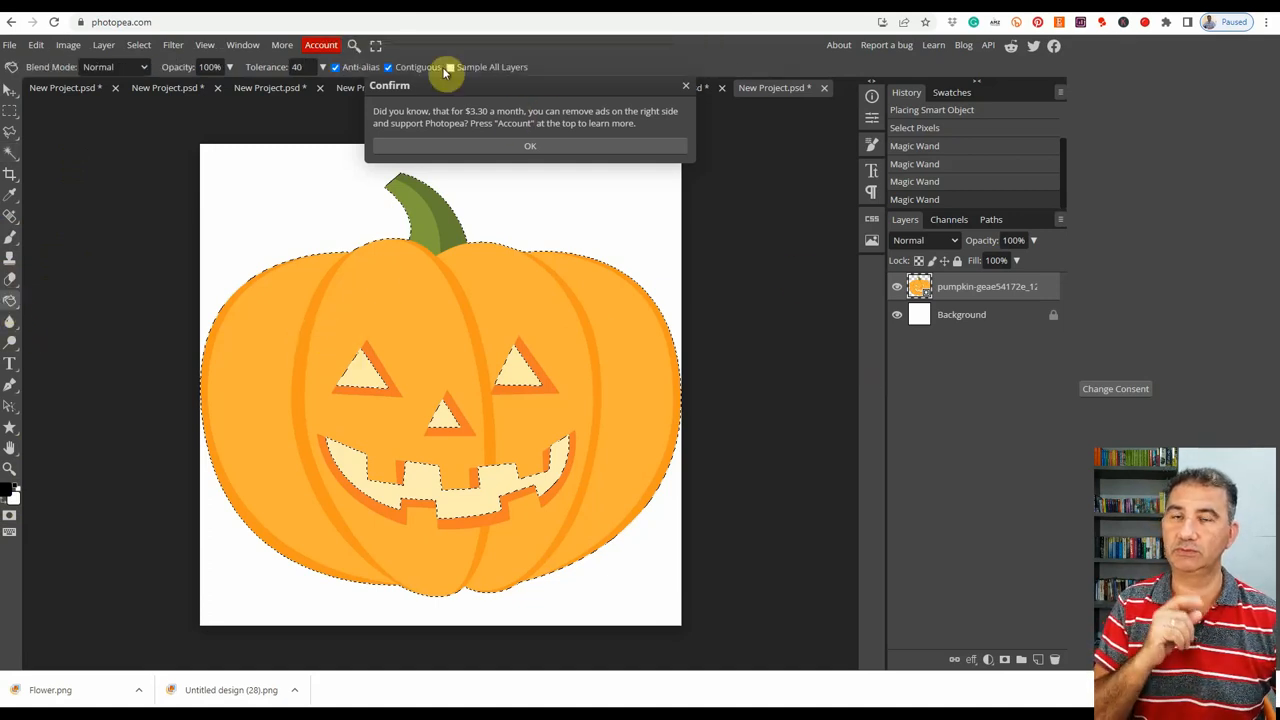
right_click(952, 296)
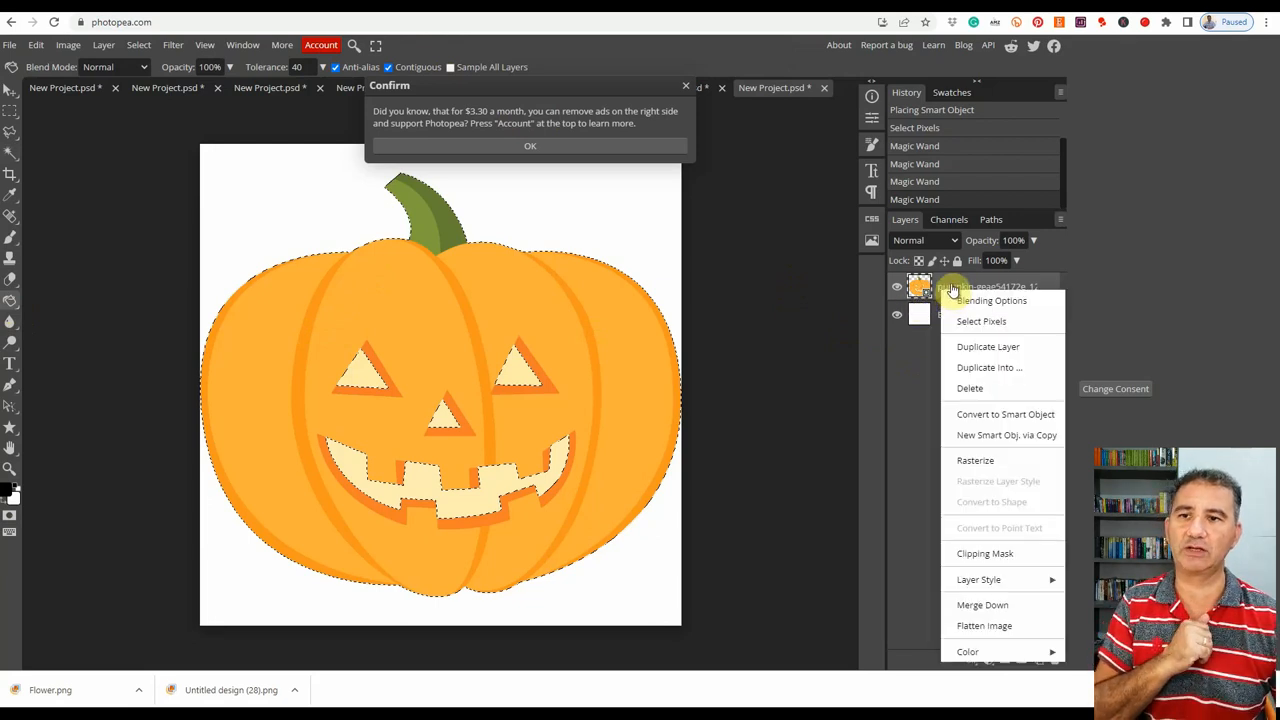
left_click(1007, 463)
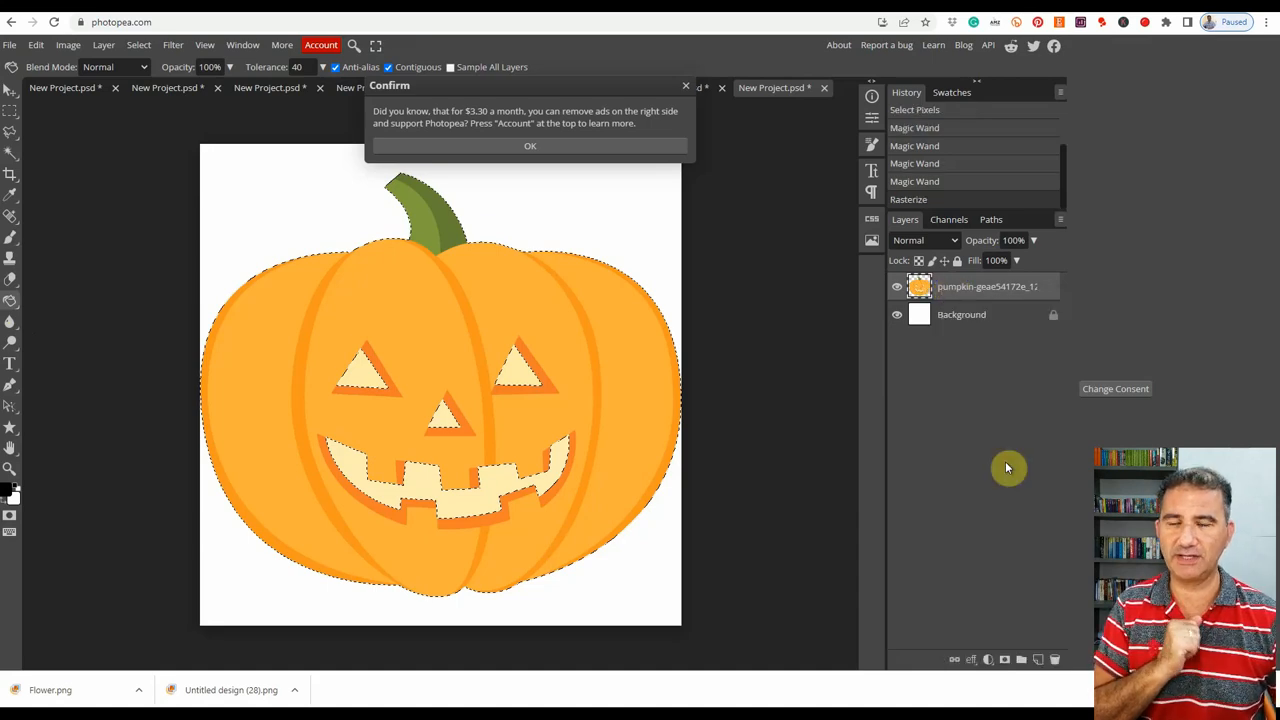
Fill the pumpkin body, the stem and the orange edges around the eyes and nose with black using the Paint Bucket
left_click(281, 357)
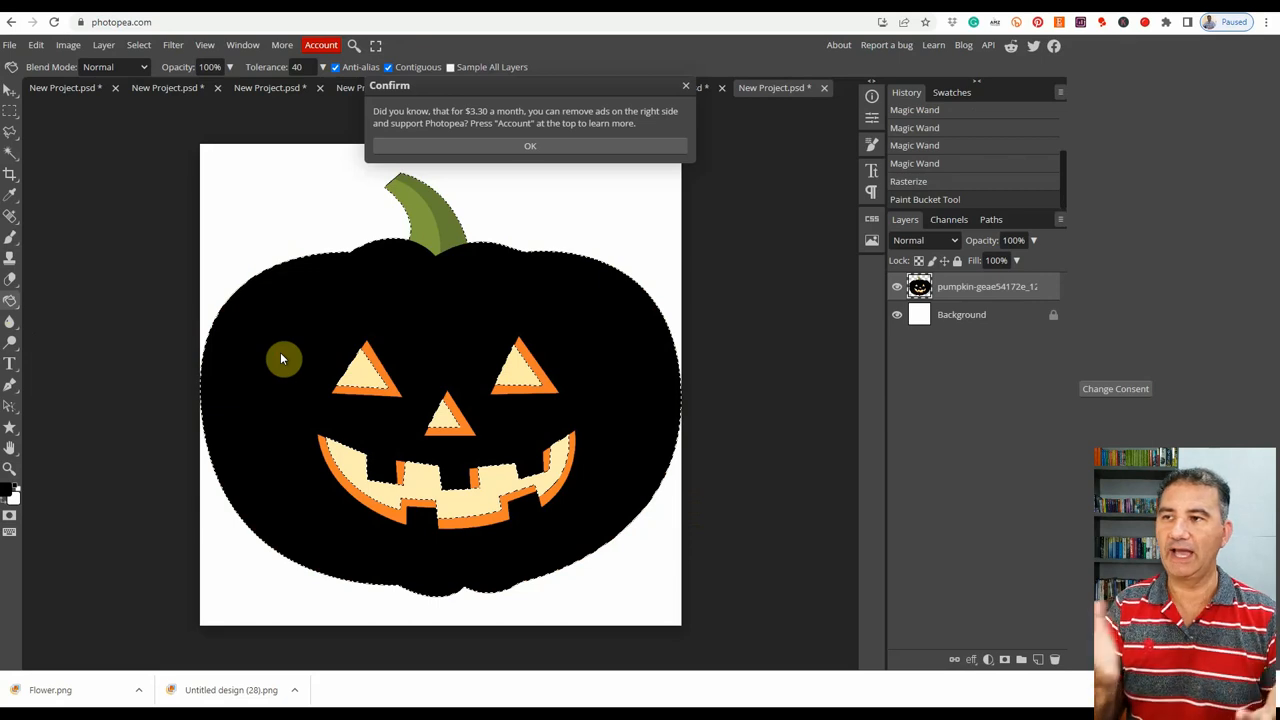
left_click(421, 231)
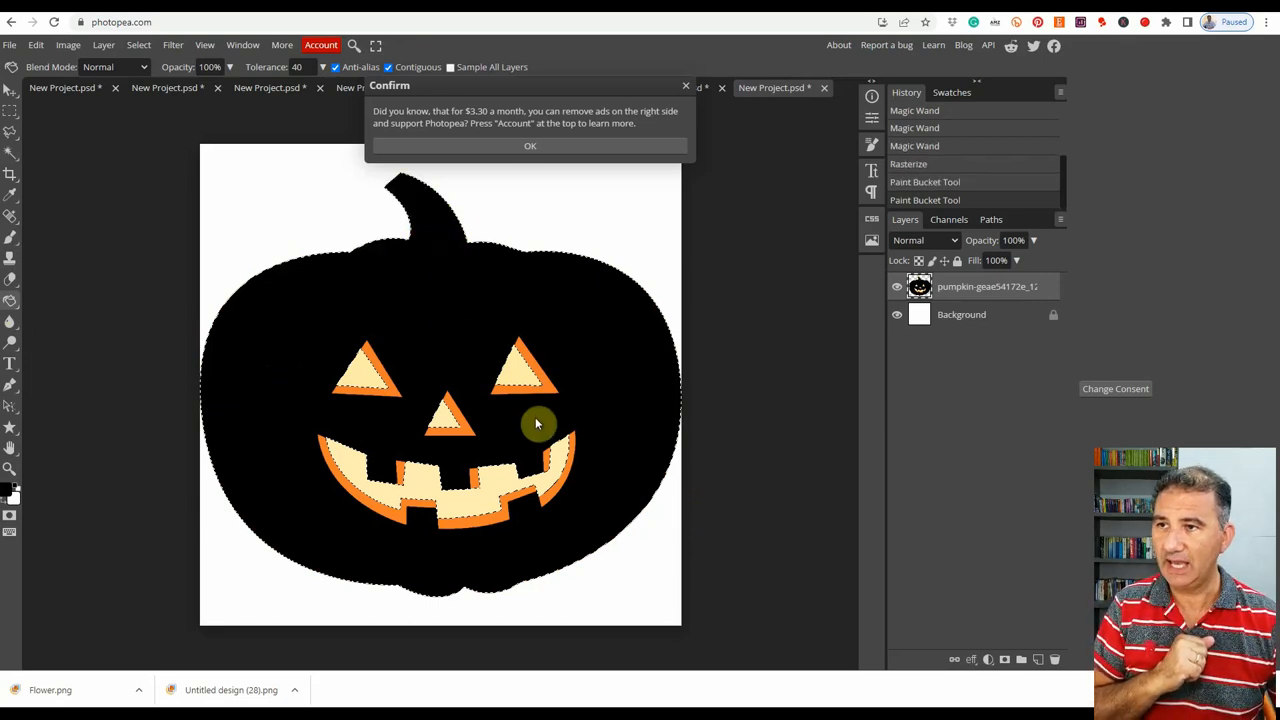
left_click(548, 389)
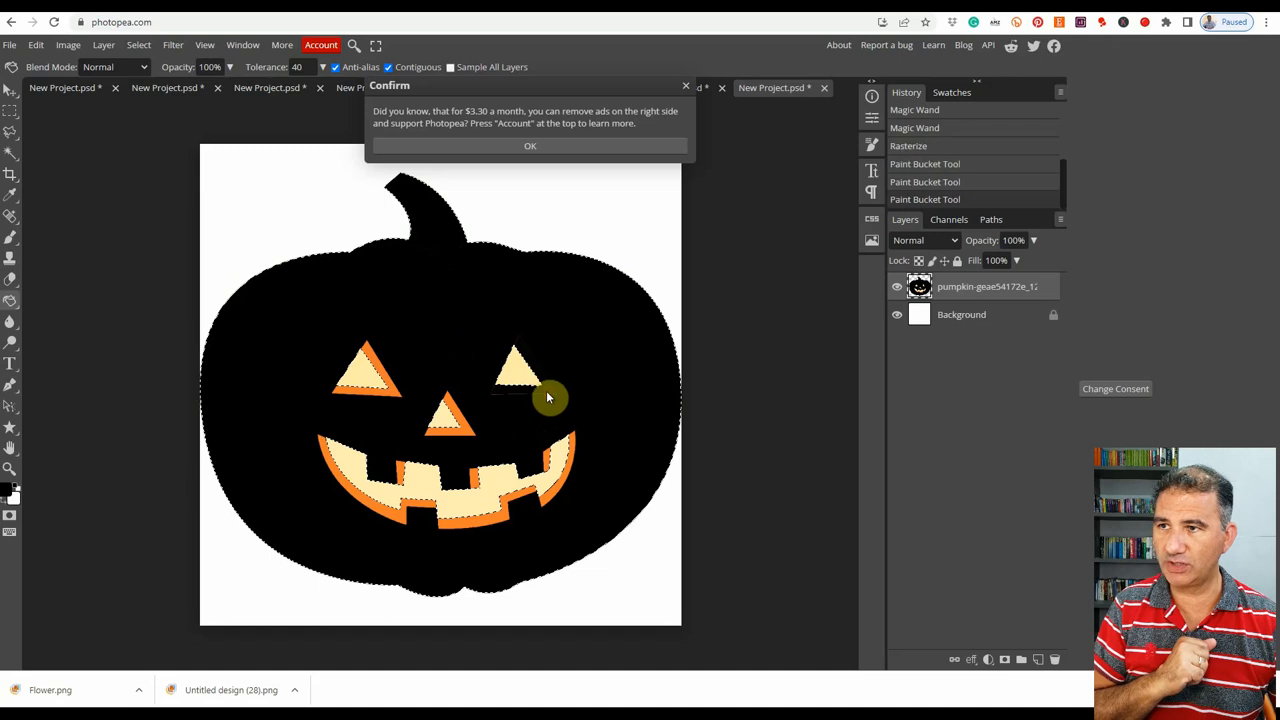
left_click(453, 434)
left_click(394, 393)
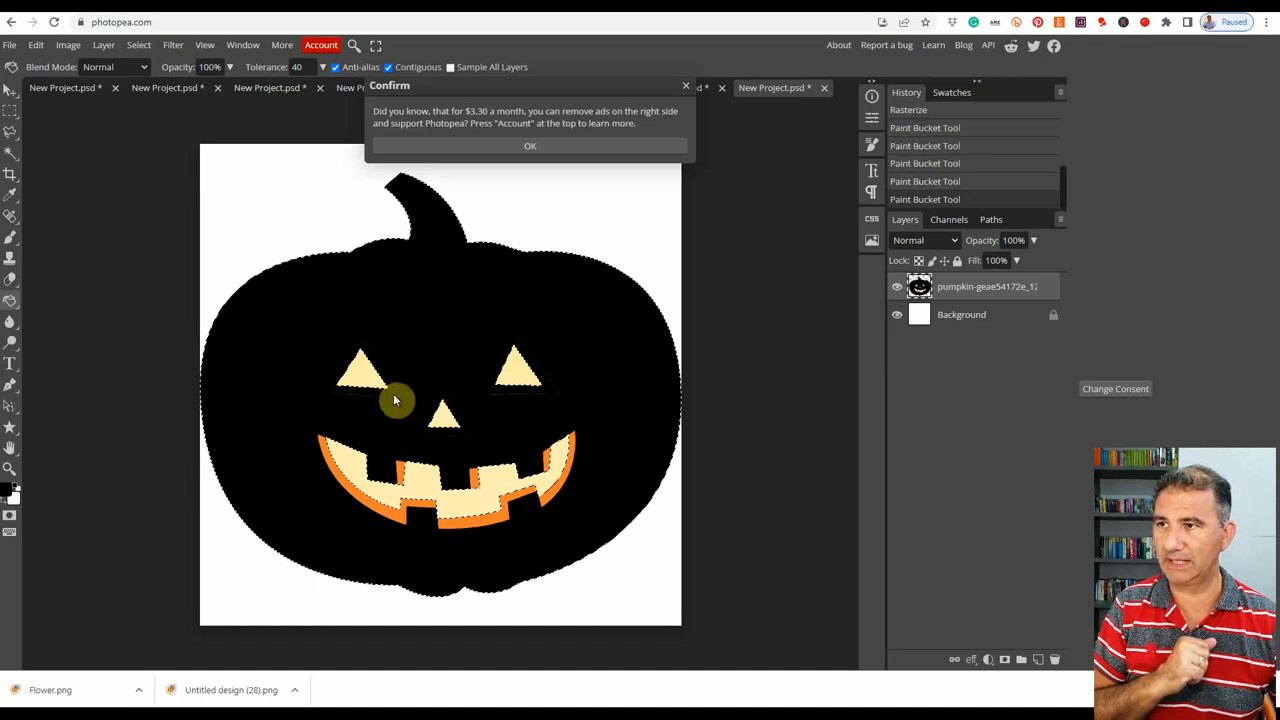
Fill the orange edges around the mouth and teeth with black, and clear the selection
left_click(397, 518)
left_click(399, 470)
left_click(474, 480)
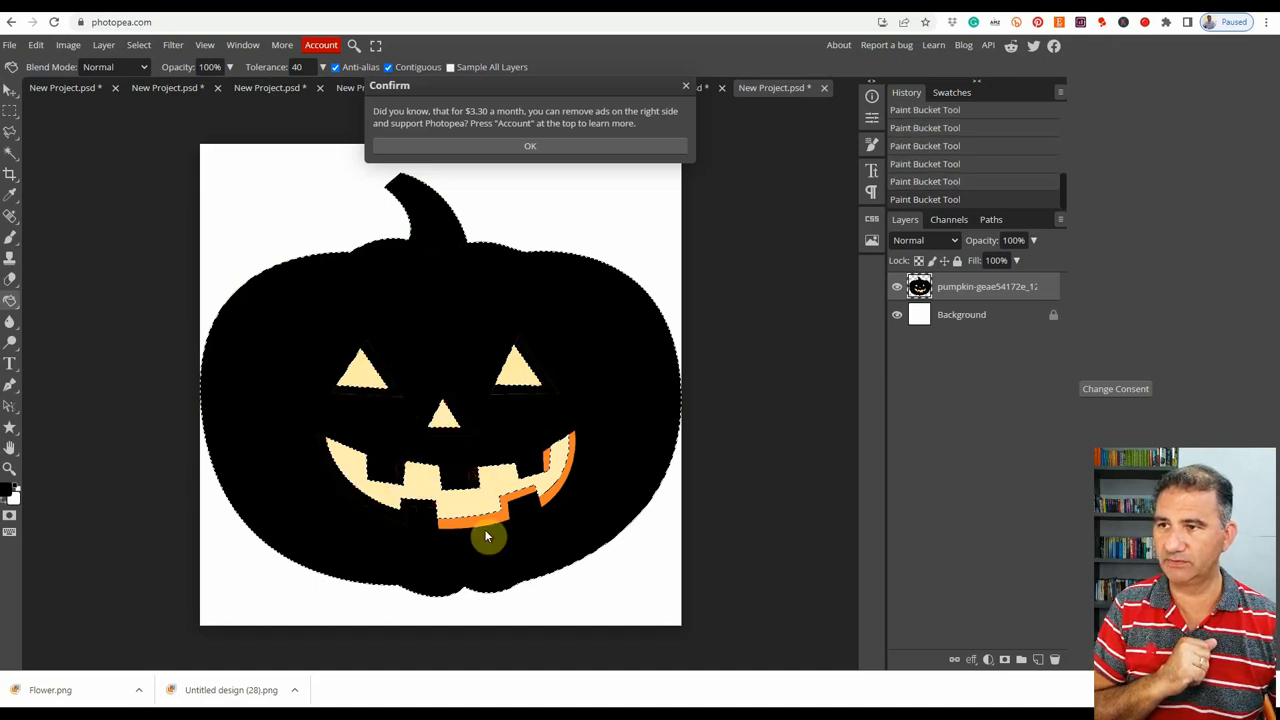
left_click(485, 521)
left_click(547, 464)
left_click(552, 489)
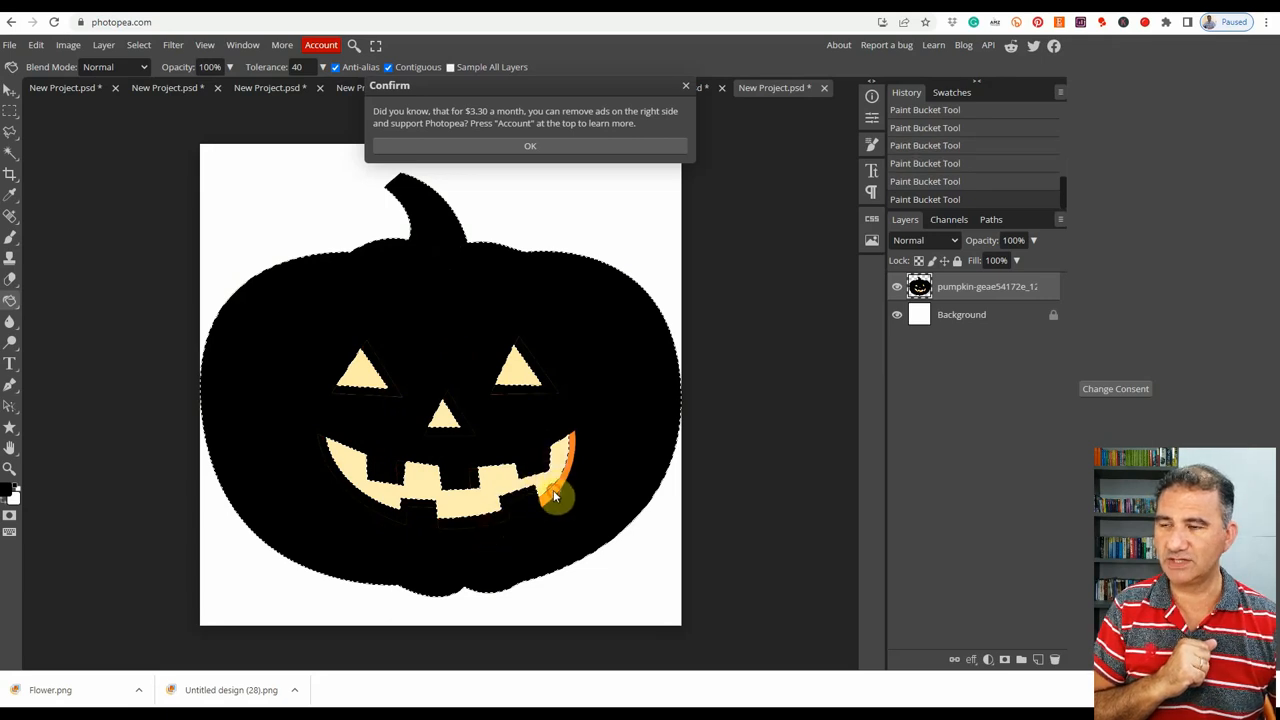
left_click(505, 397)
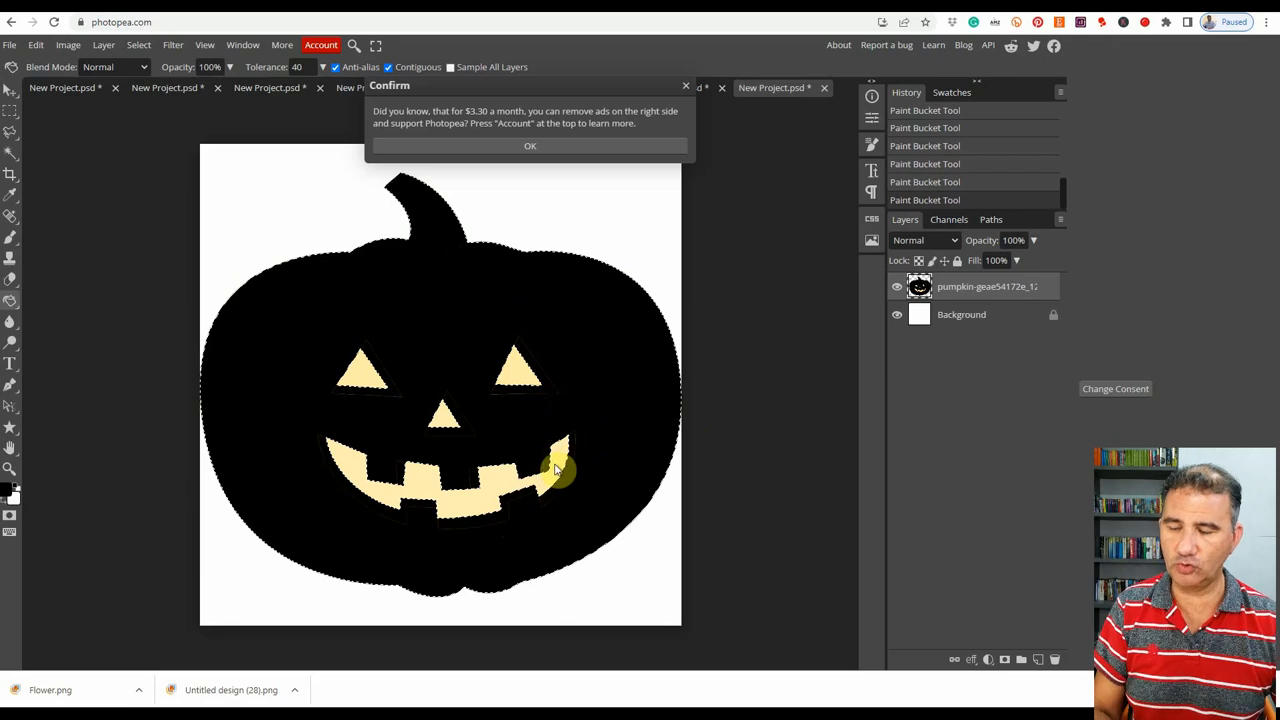
key("ctrl+d")
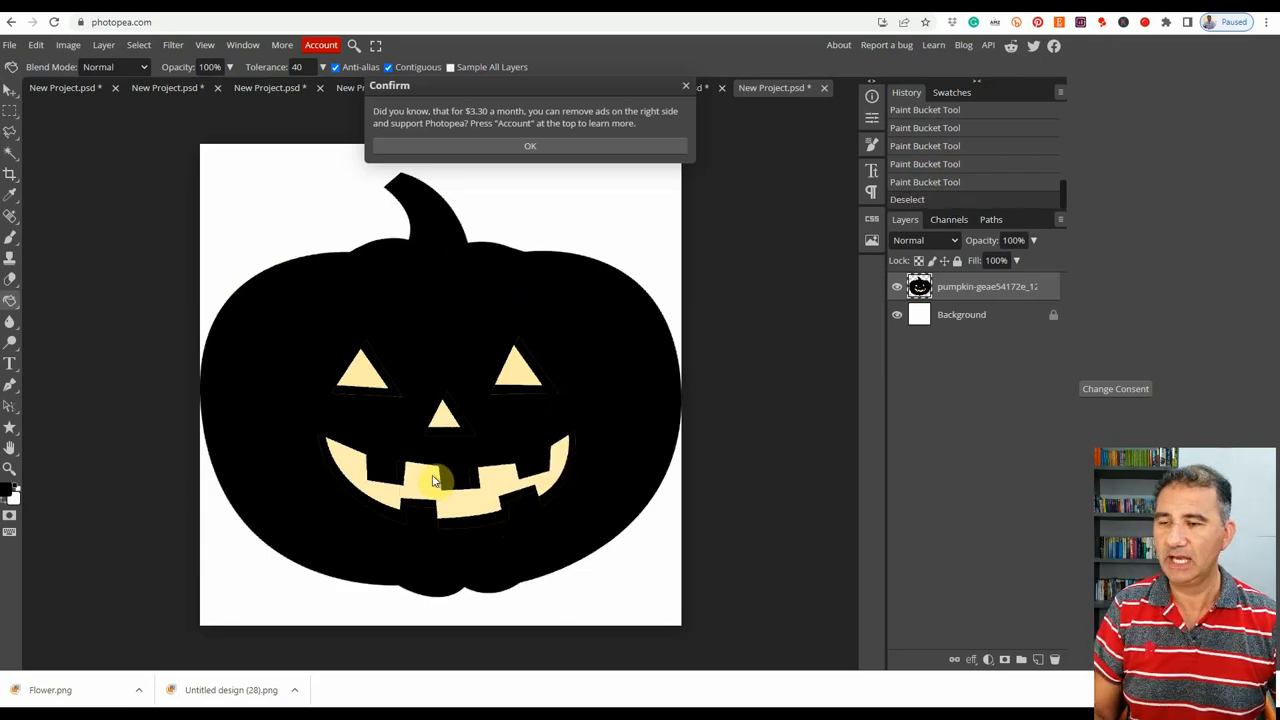
Dismiss the ad notice and paint over the thin outline around the pumpkin's left eye with a smaller black brush
scroll(432, 481, "up", 5)
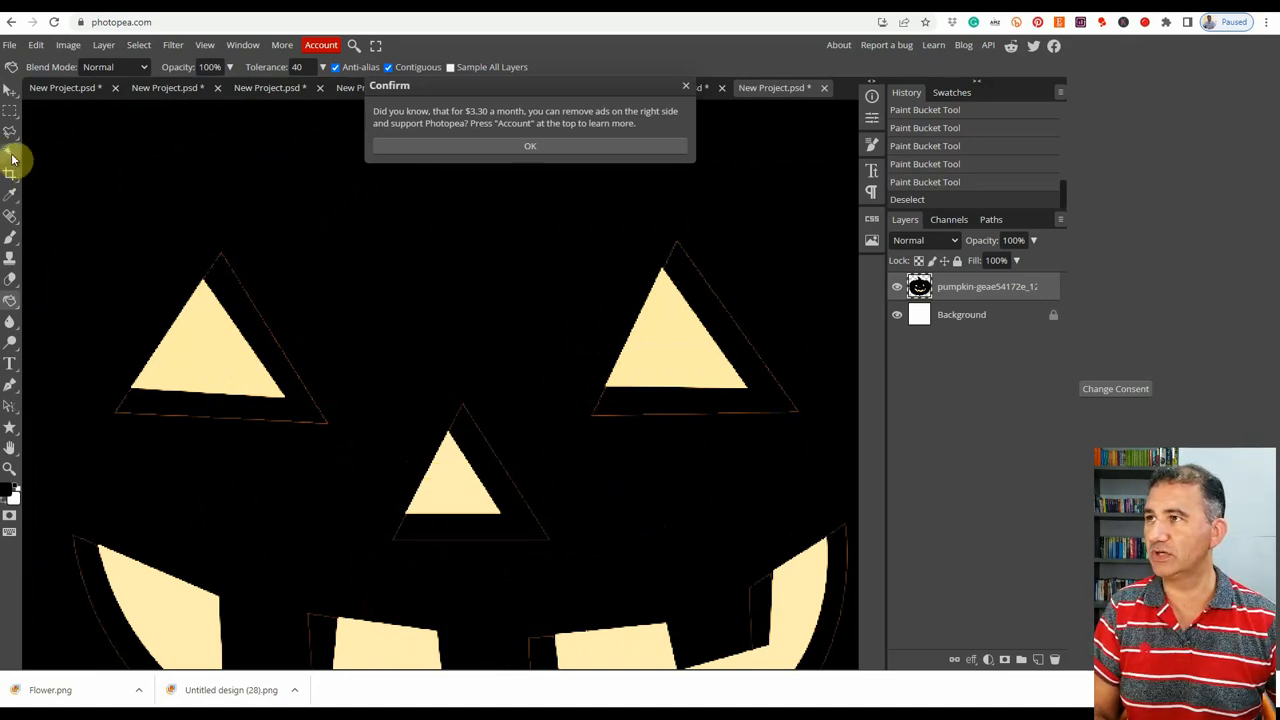
key("b")
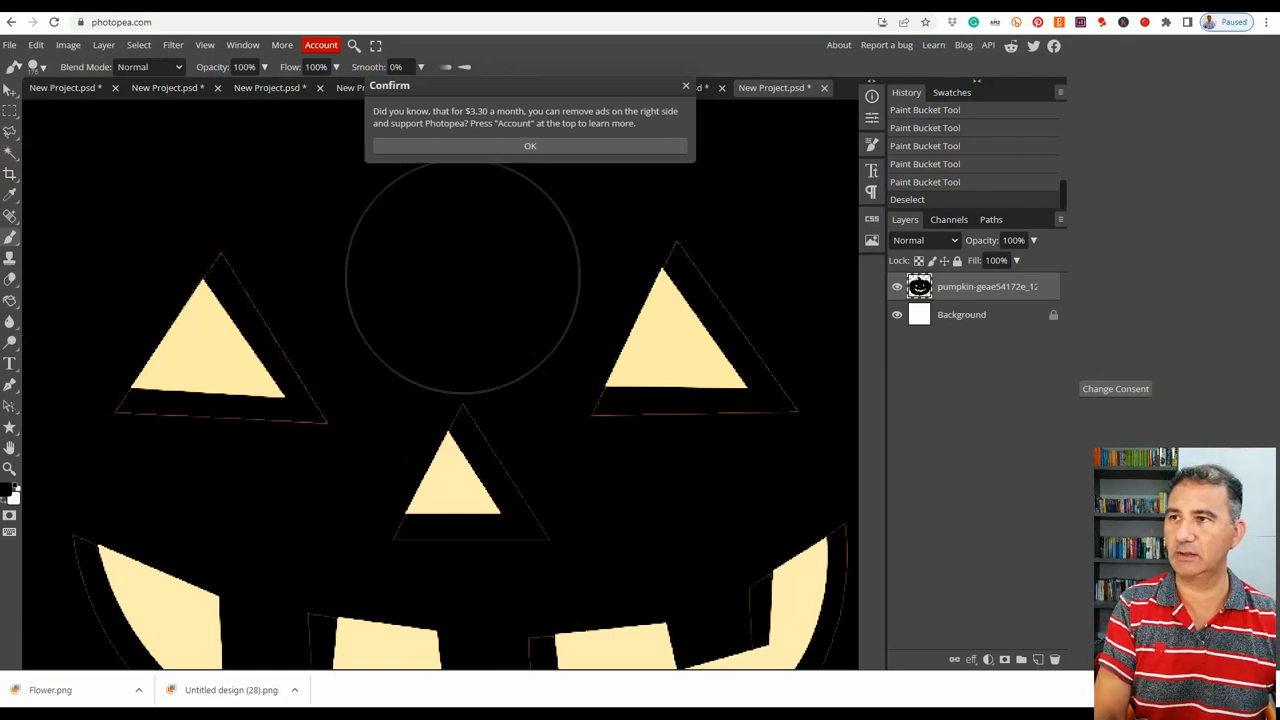
left_click(527, 147)
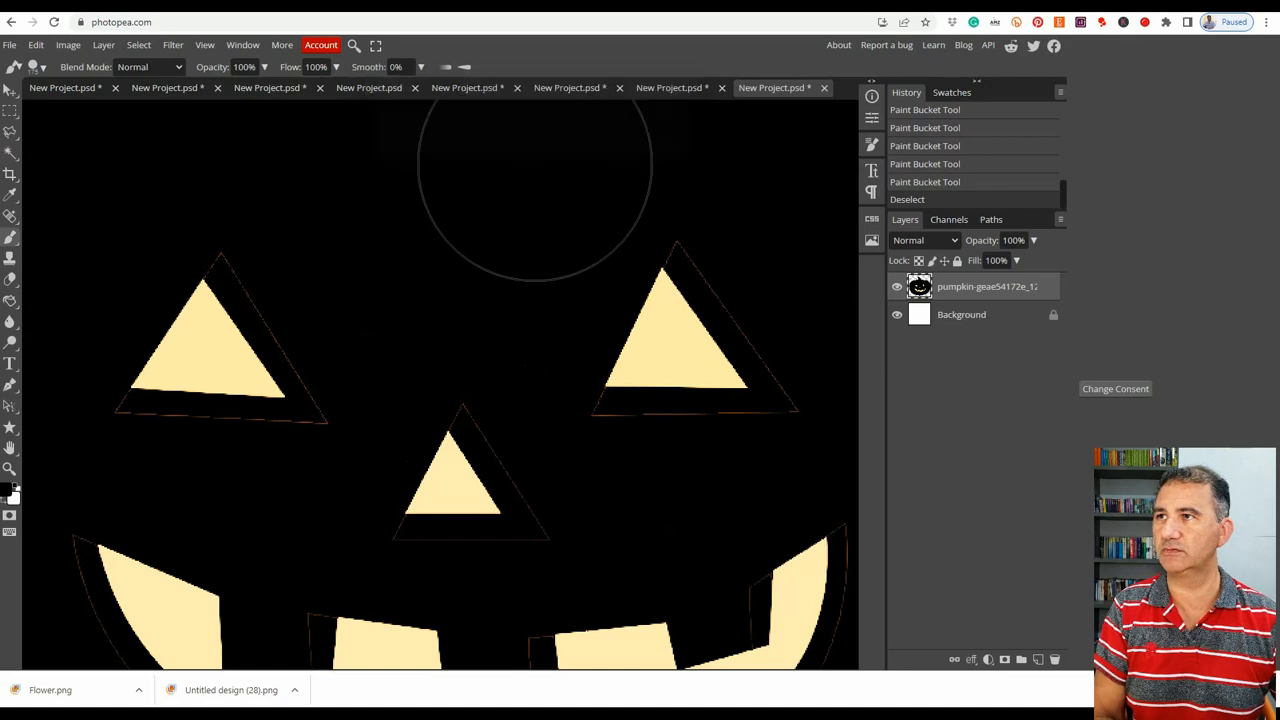
key("bracketleft")
key("bracketleft")
key("bracketleft")
key("bracketleft")
key("bracketleft")
key("bracketleft")
key("bracketleft")
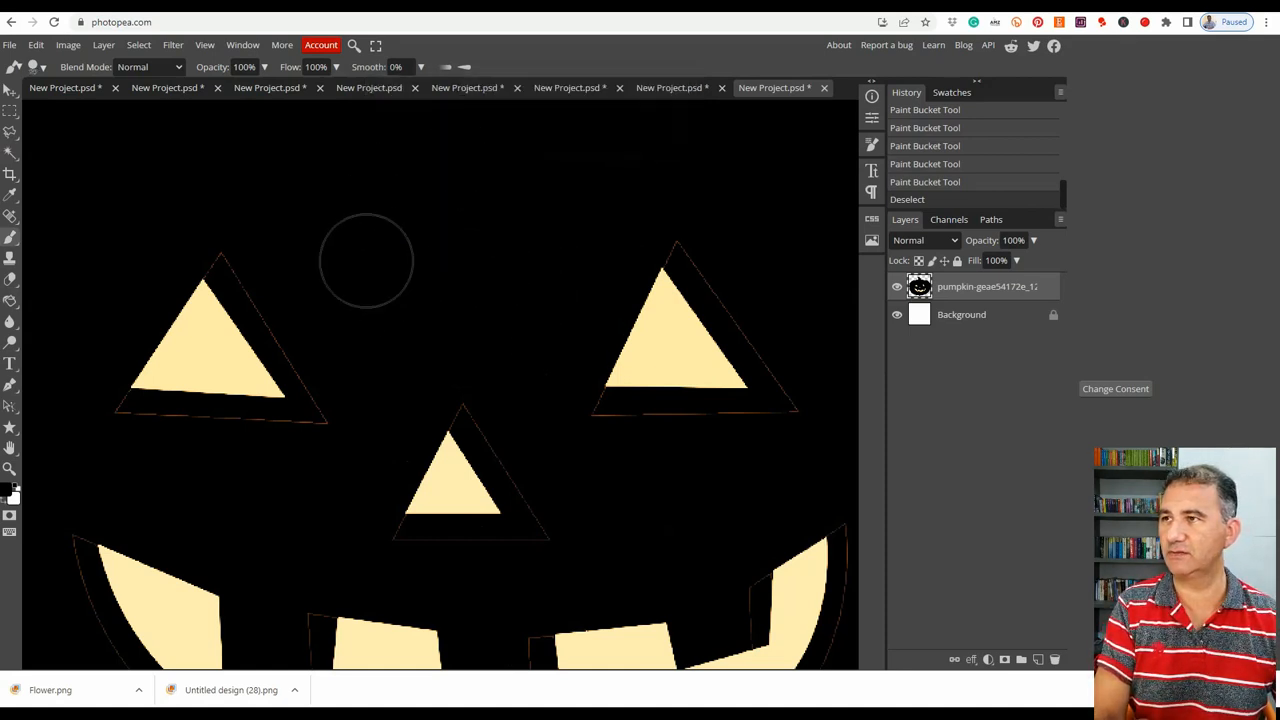
left_click(220, 260)
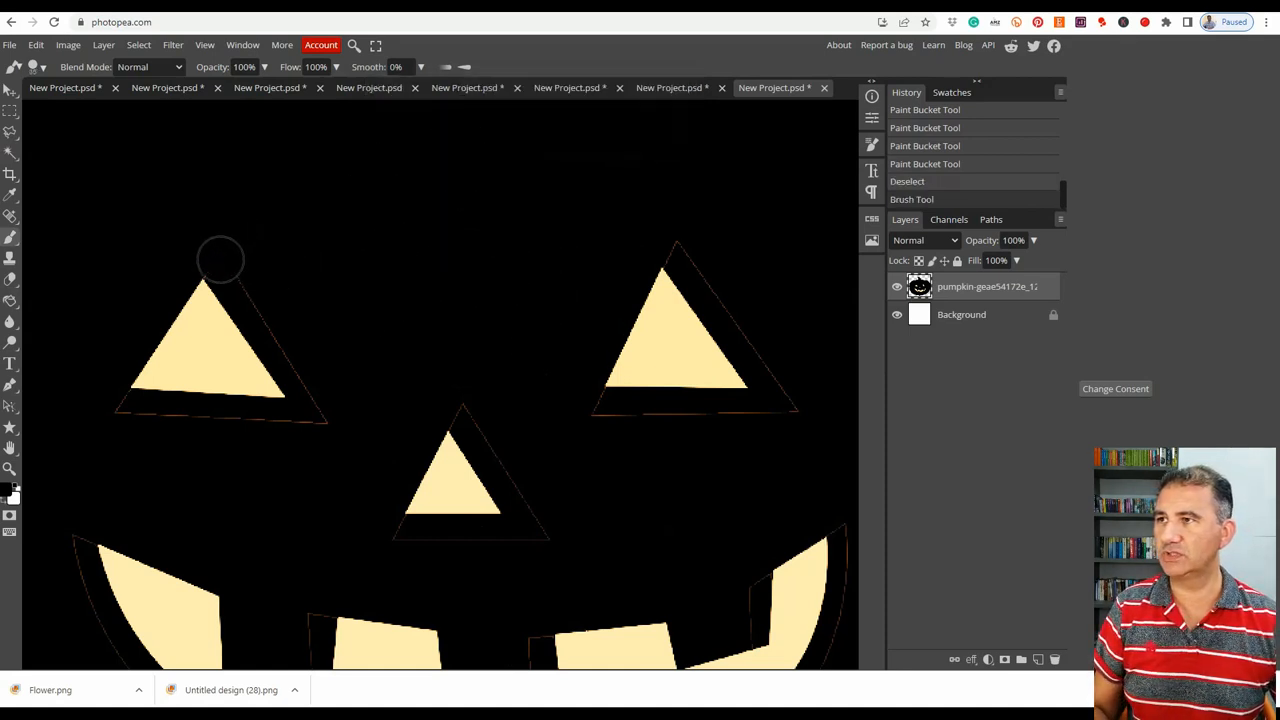
left_click(323, 431, "shift")
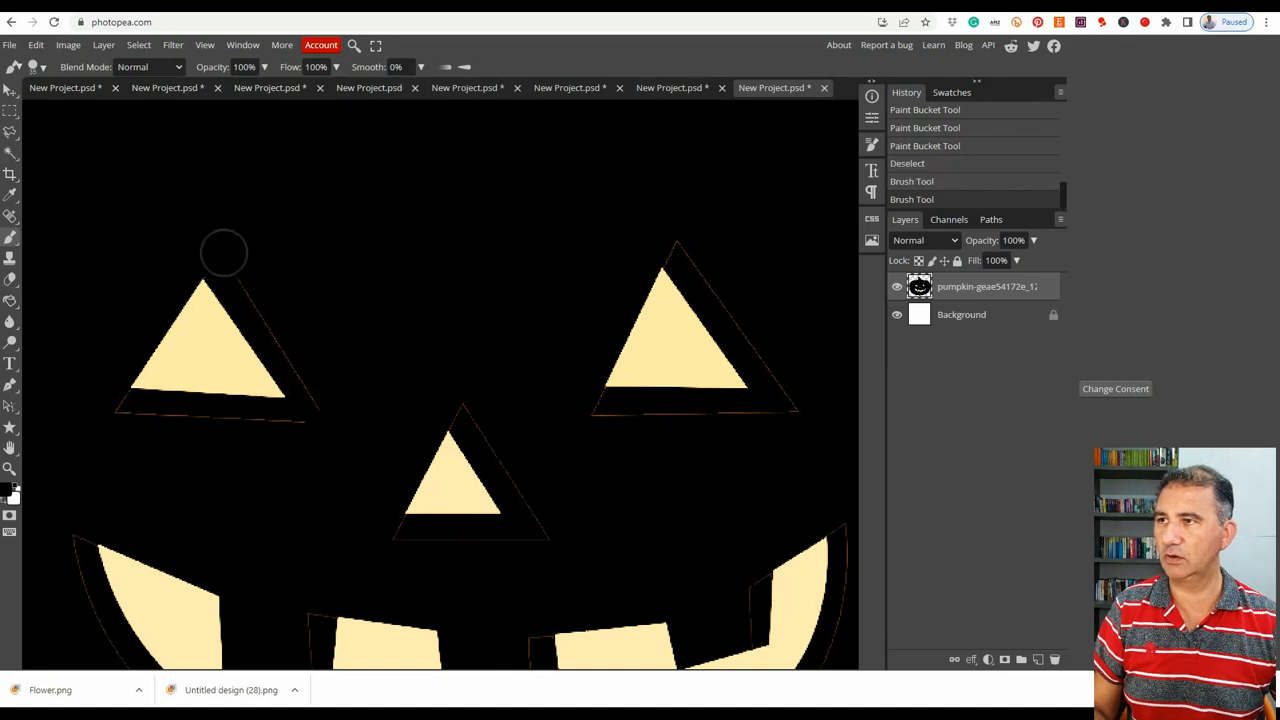
left_click(228, 258, "shift")
left_click(292, 431, "shift")
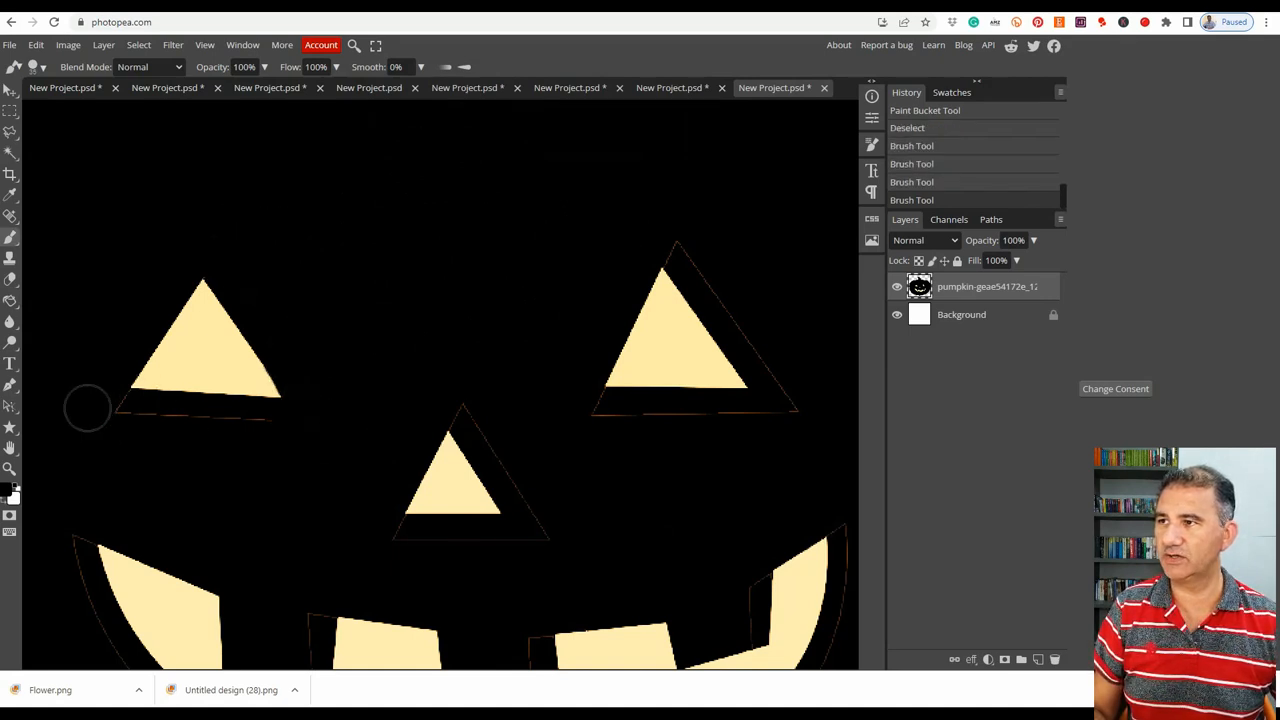
left_click(107, 407, "shift")
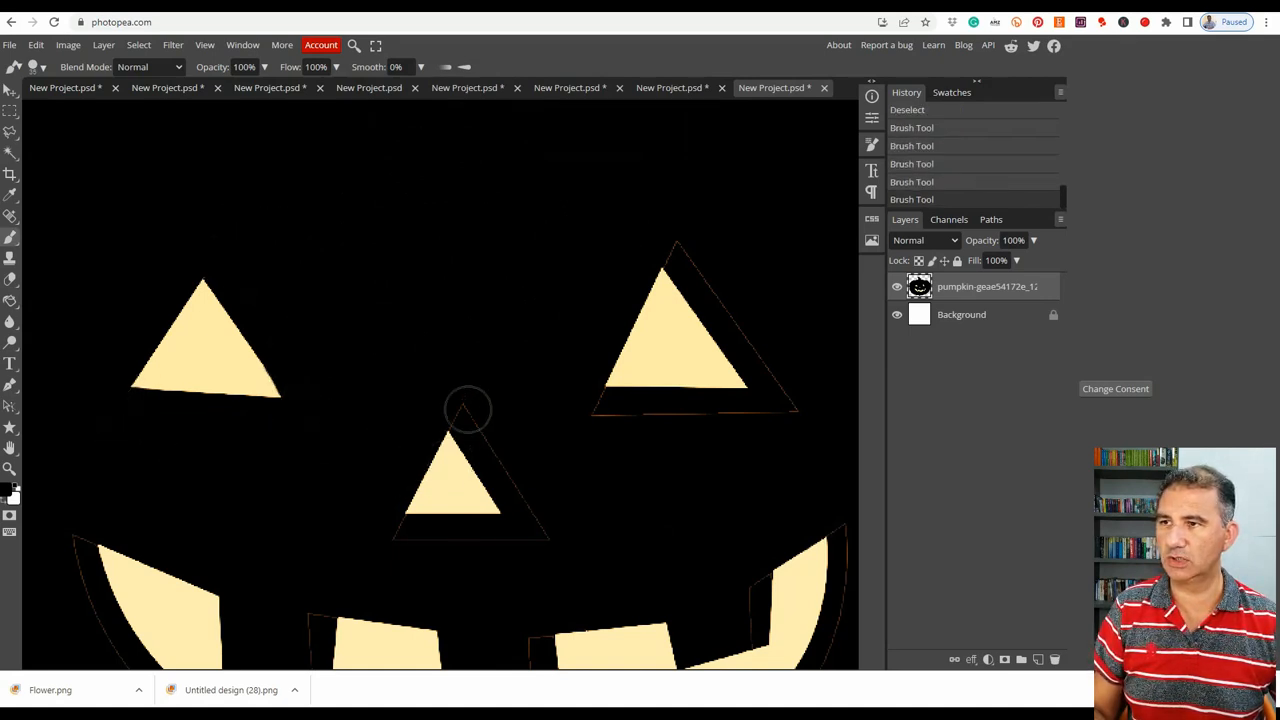
Paint straight black brush strokes over the thin outlines around the nose and the right eye
left_click(460, 410)
left_click(550, 540, "shift")
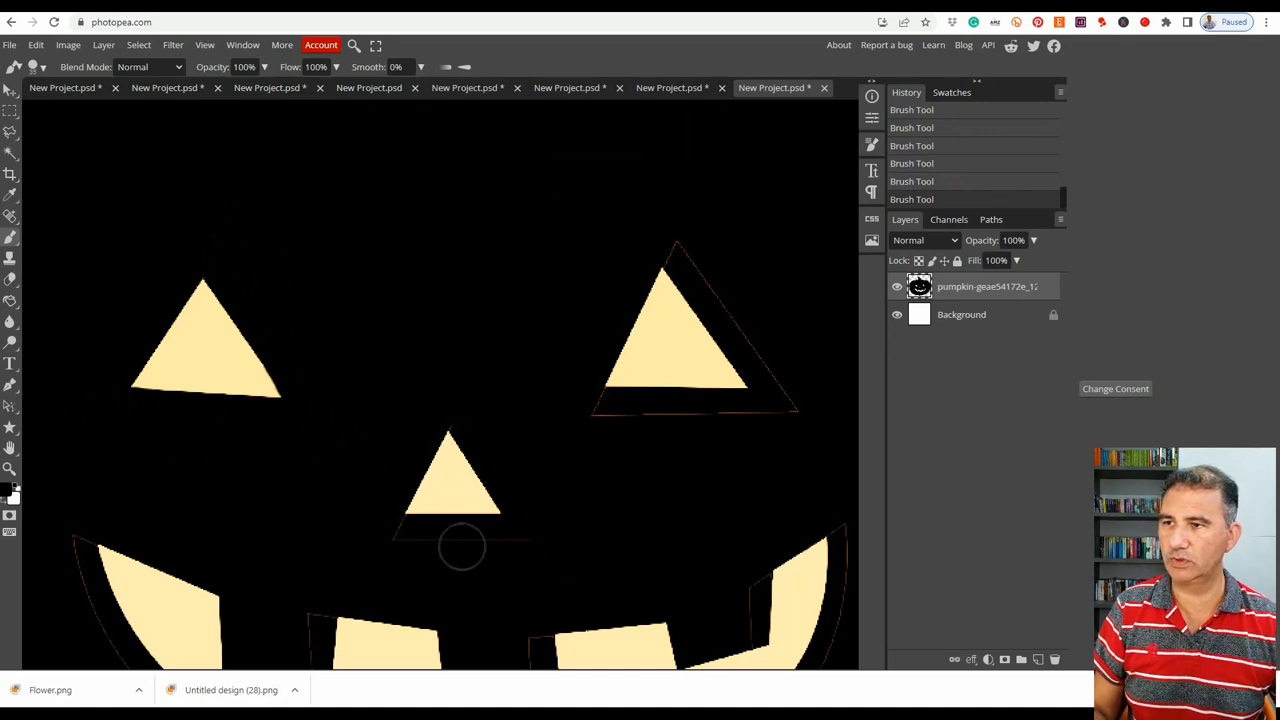
left_click(398, 540, "shift")
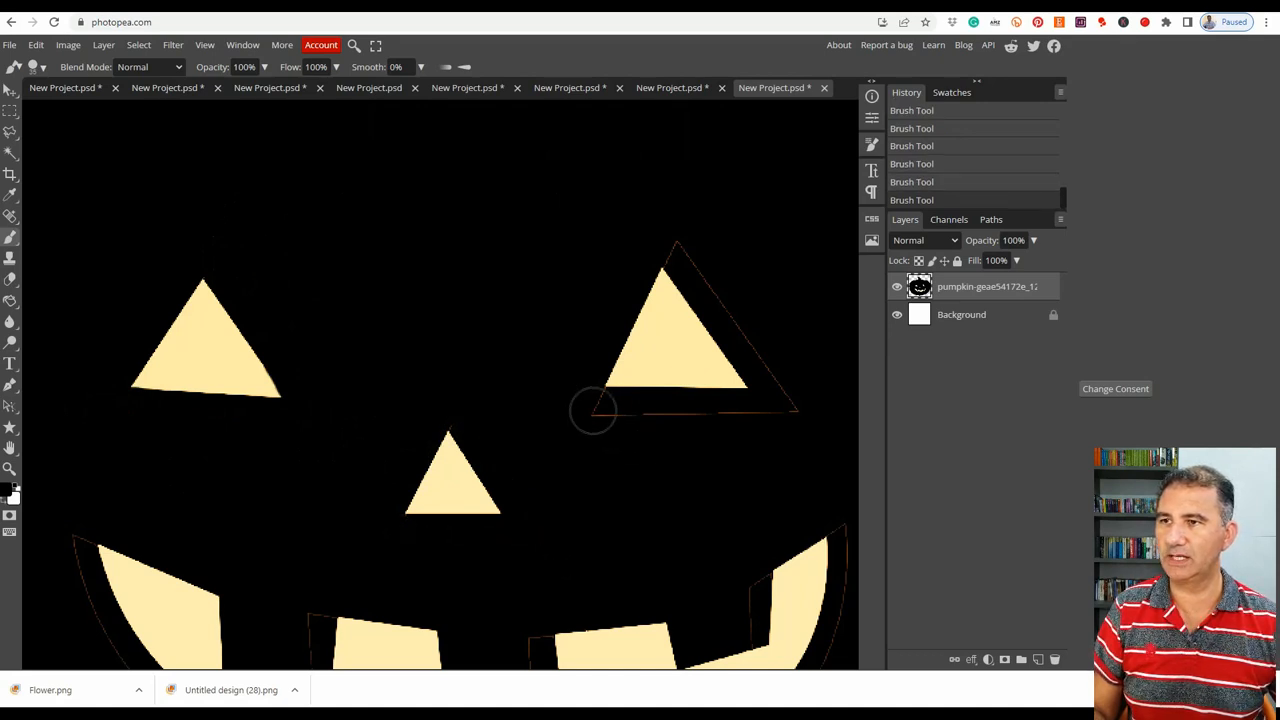
left_click(591, 410)
left_click(802, 410, "shift")
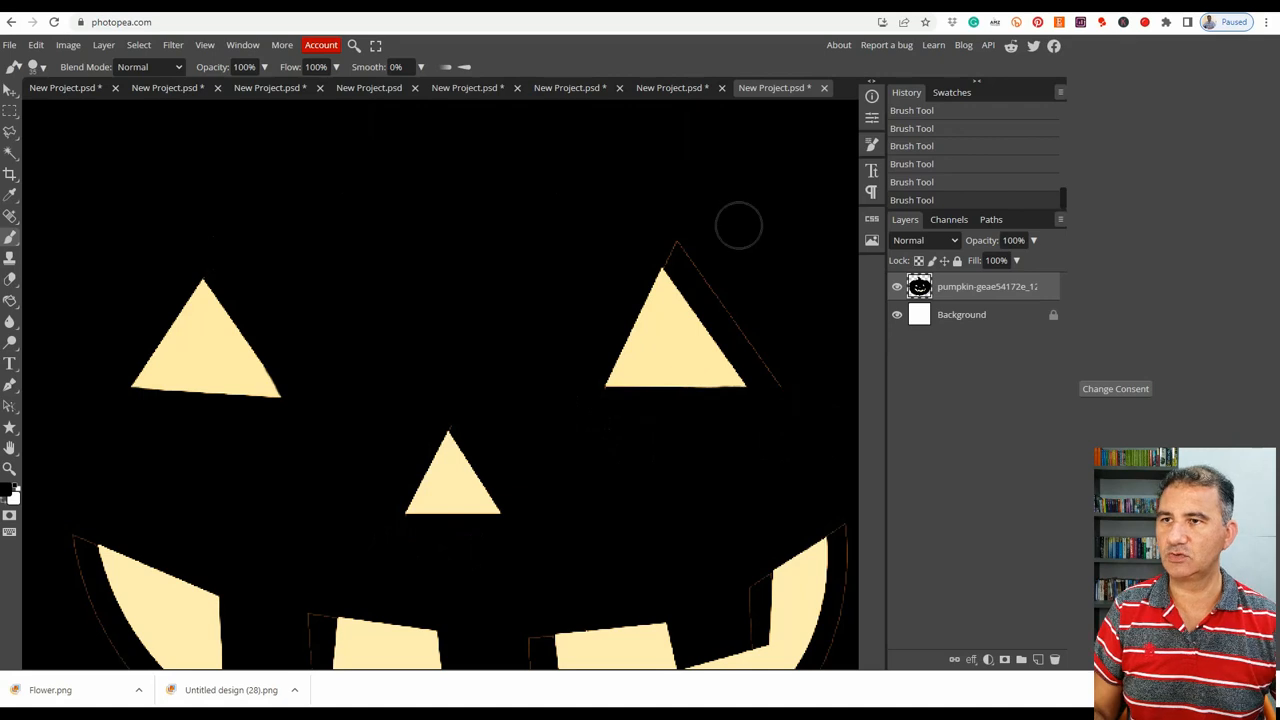
left_click(677, 242, "shift")
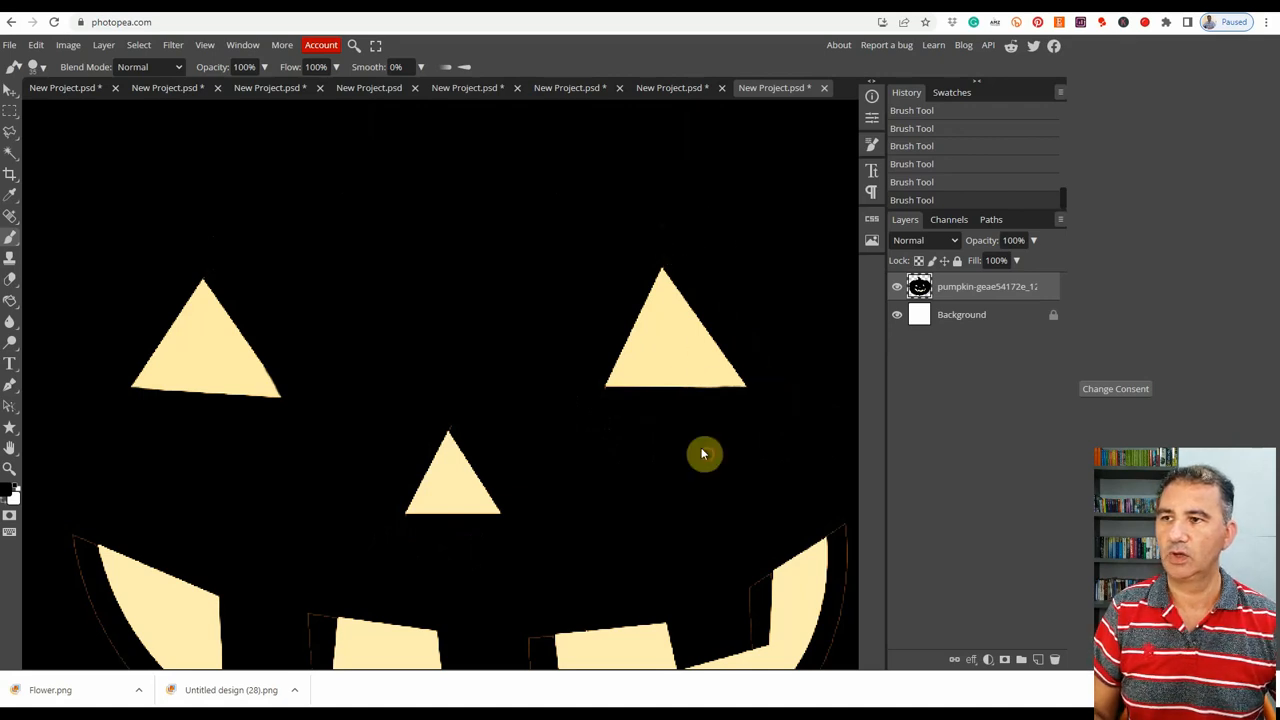
Paint over the thin outlines around the mouth and teeth in black, using a smaller brush between the teeth
left_click_drag(703, 451, 666, 200)
mouse_move(815, 270)
left_mouse_down()
mouse_move(798, 401)
mouse_move(754, 470)
mouse_move(704, 504)
mouse_move(711, 491)
mouse_move(654, 460)
mouse_move(672, 468)
mouse_move(615, 497)
mouse_move(630, 512)
mouse_move(590, 550)
mouse_move(467, 559)
mouse_move(473, 570)
mouse_move(362, 566)
mouse_move(399, 561)
mouse_move(336, 518)
mouse_move(363, 507)
mouse_move(308, 508)
mouse_move(300, 558)
mouse_move(244, 548)
mouse_move(183, 502)
mouse_move(391, 623)
mouse_move(315, 549)
mouse_move(271, 430)
left_mouse_up()
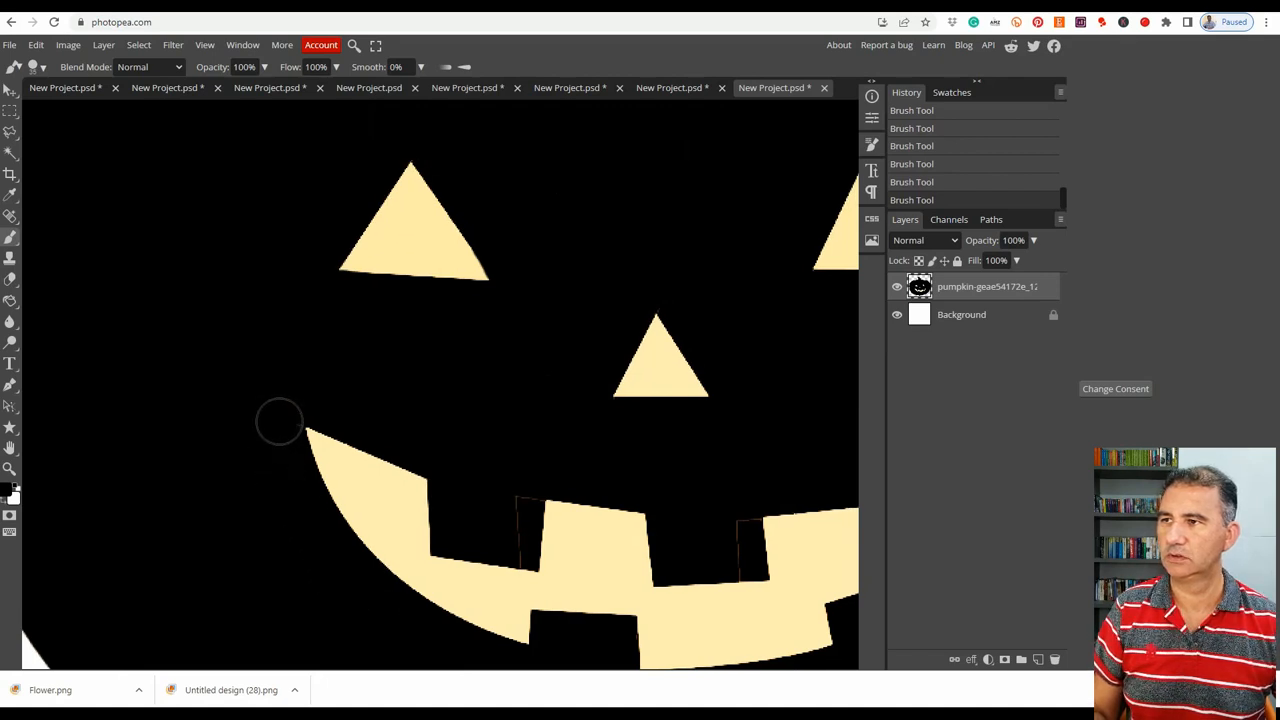
left_click(512, 534)
key("bracketleft")
key("bracketleft")
key("bracketleft")
key("bracketleft")
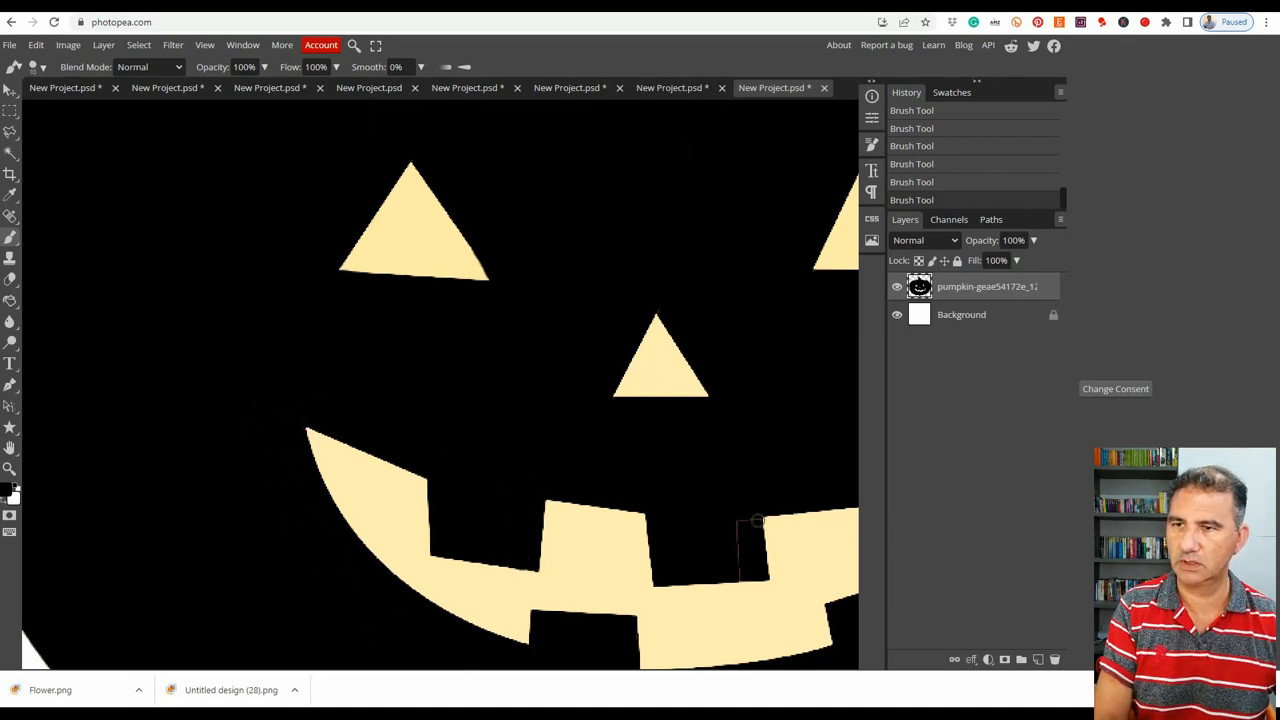
key("ctrl+z")
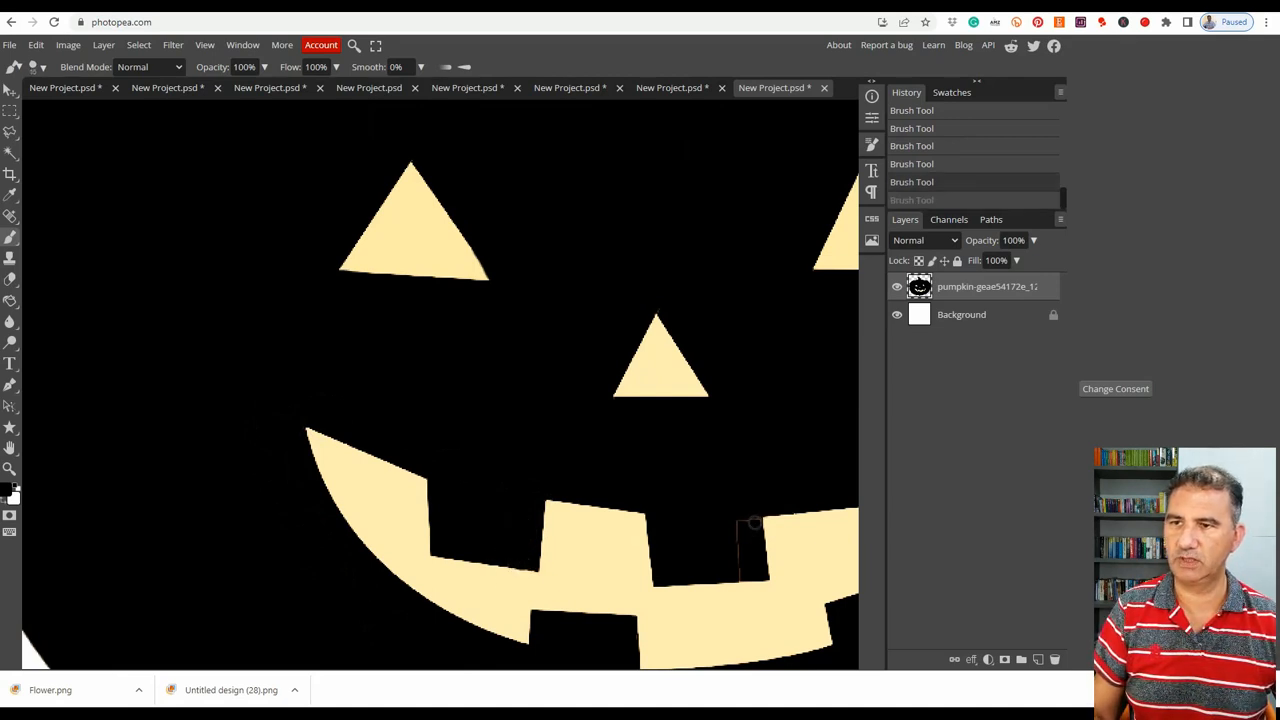
left_click(755, 522)
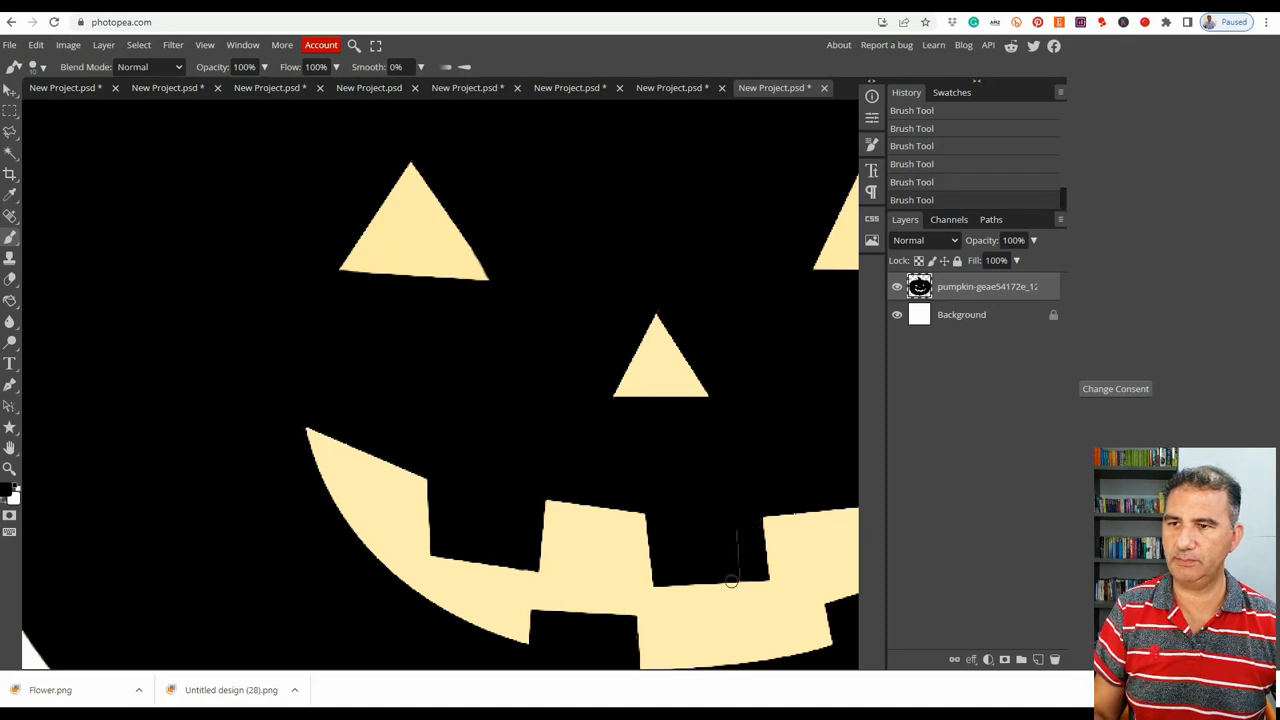
left_click_drag(740, 535, 580, 463)
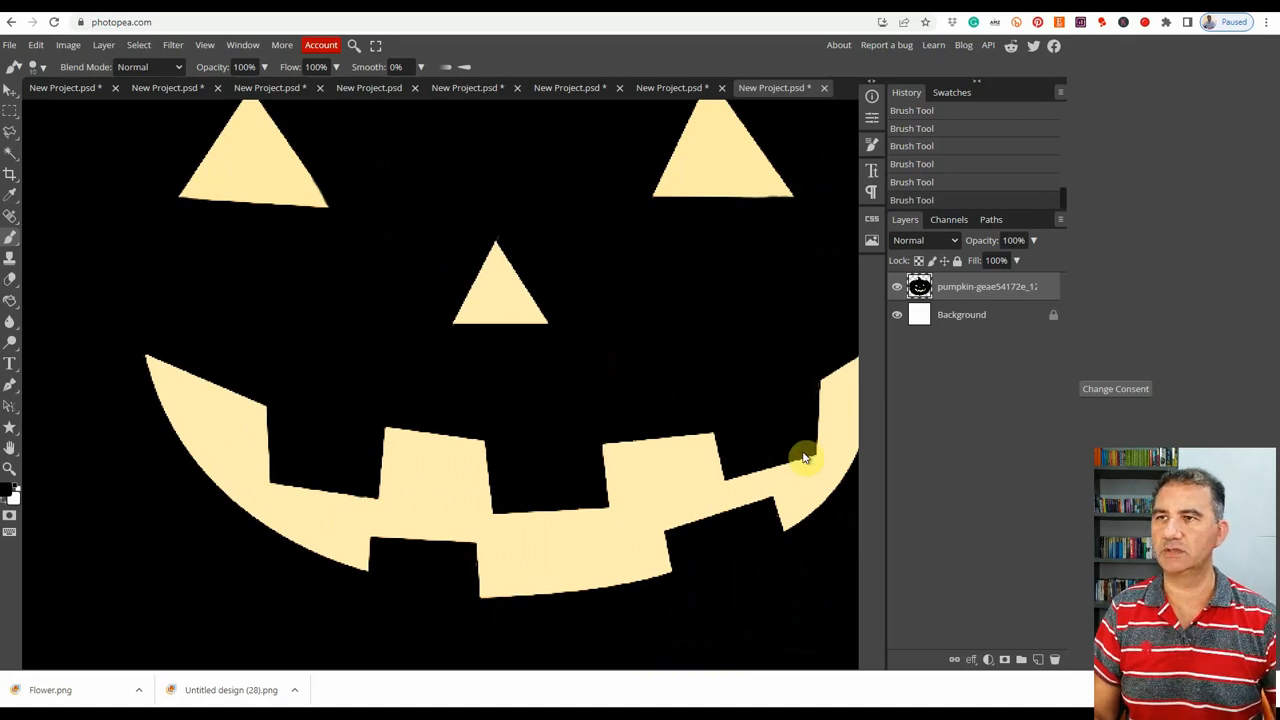
Merge the pumpkin layer into the Background layer and select the eyes, nose and mouth with the Magic Wand
key("ctrl+0")
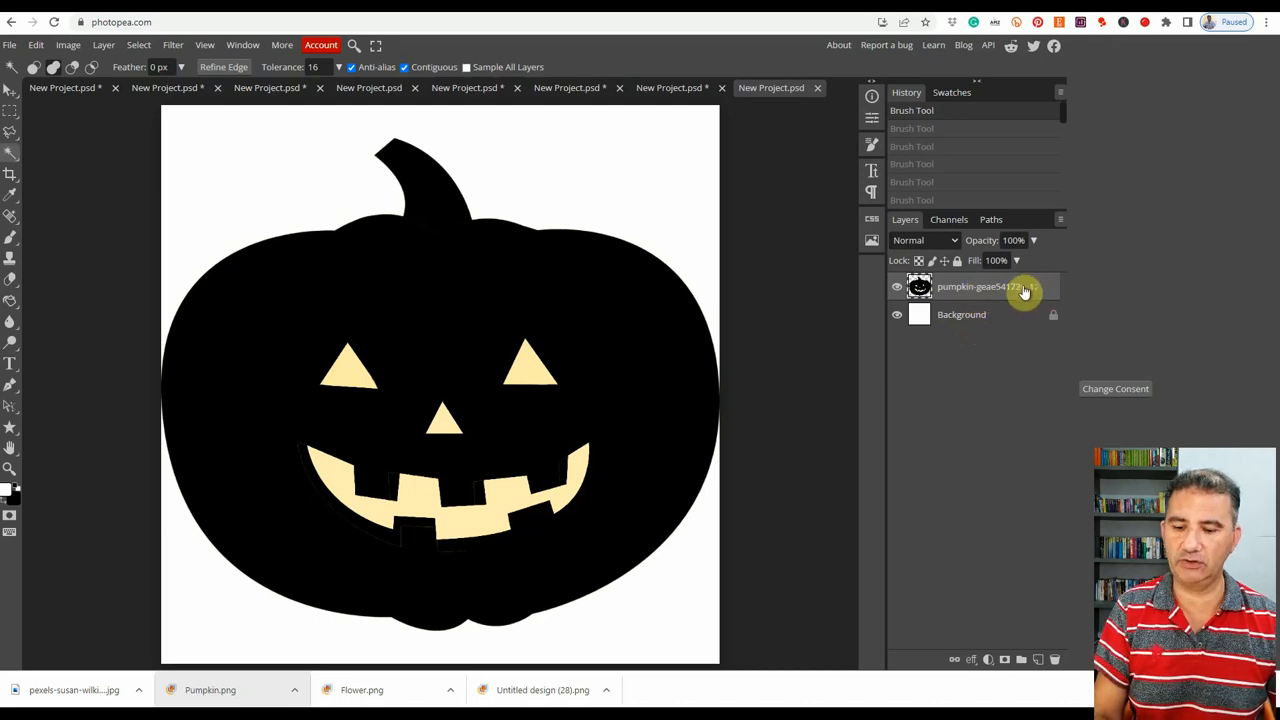
key("ctrl+e")
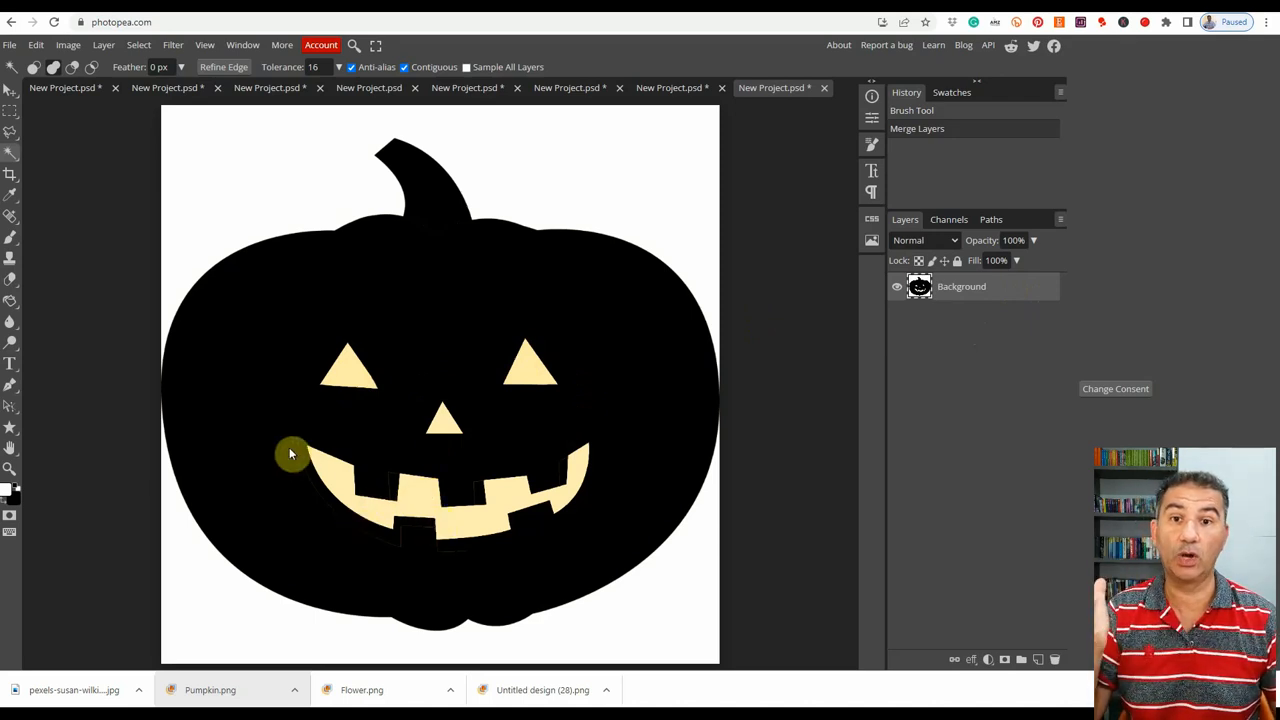
left_click(346, 378)
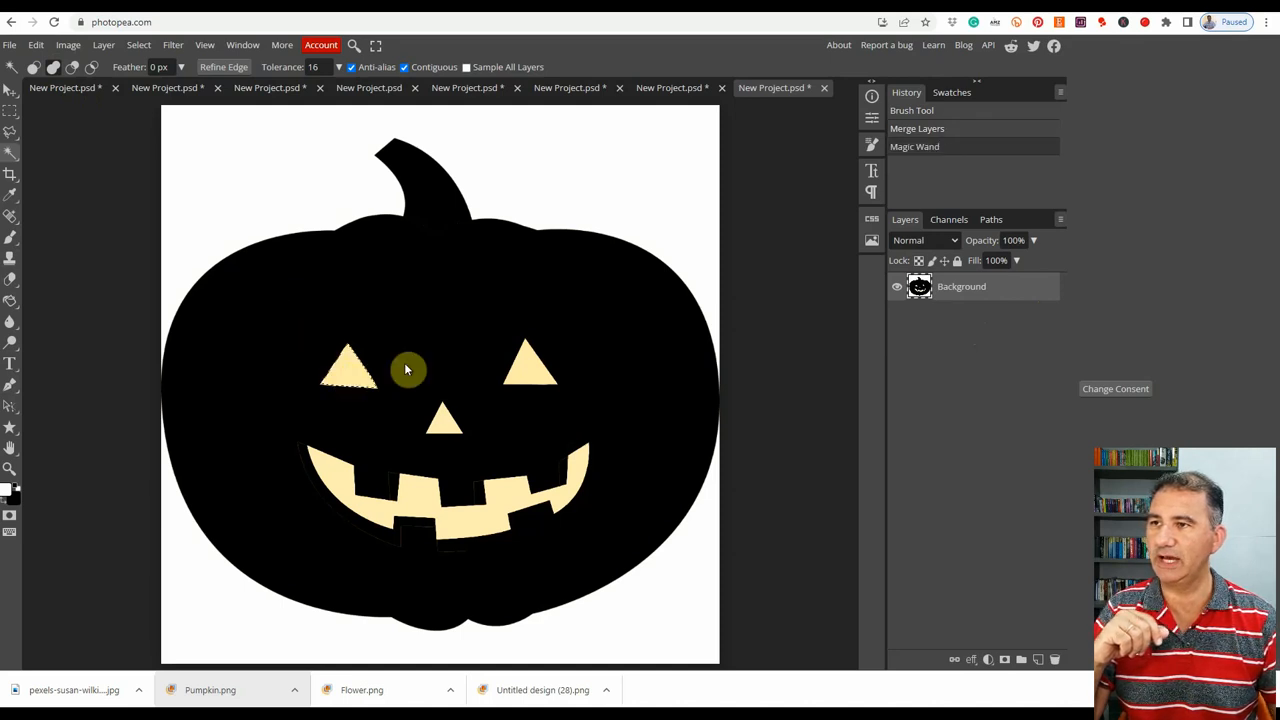
left_click(522, 374)
left_click(446, 420)
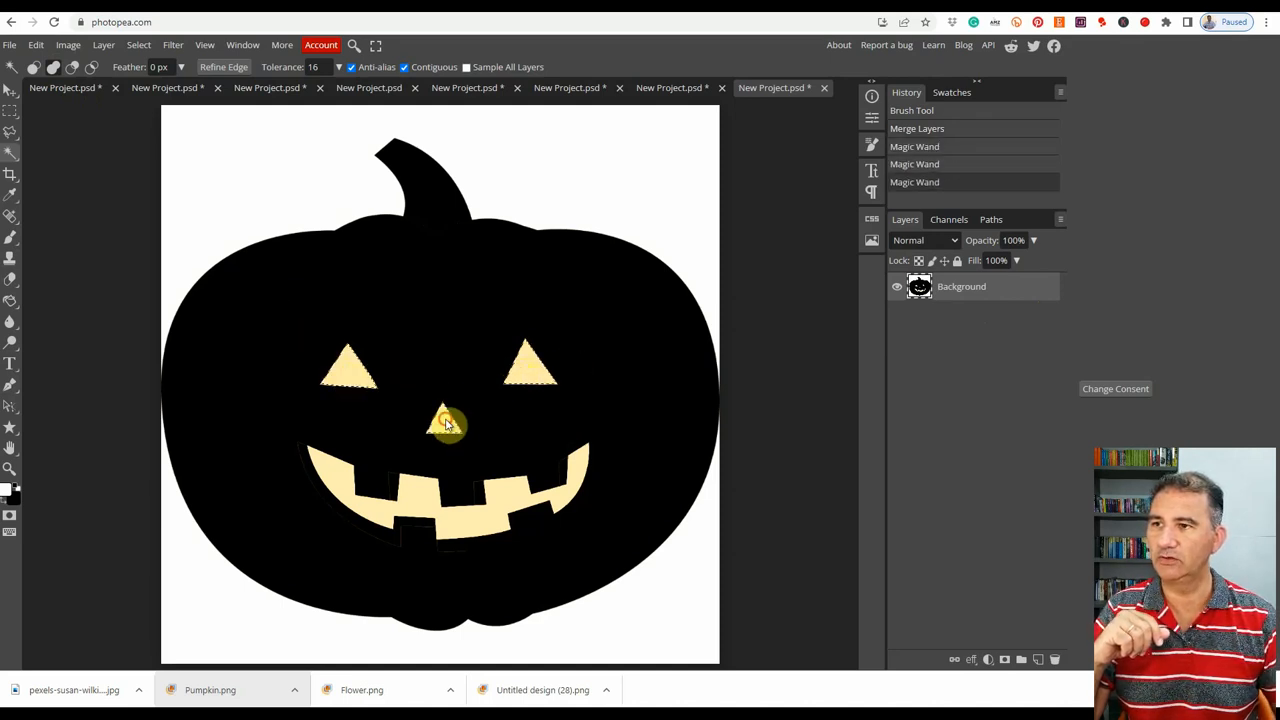
left_click(483, 522)
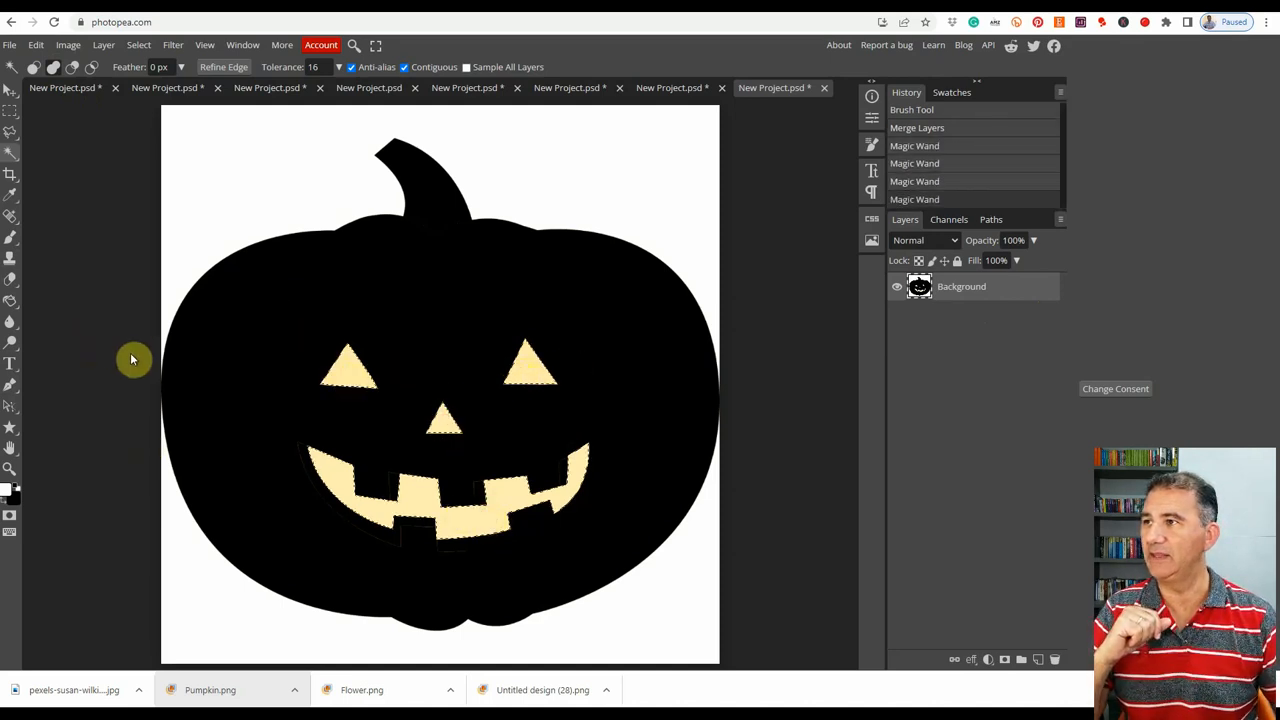
Fill the selected eyes, nose and mouth with white using the Paint Bucket
left_click(9, 302)
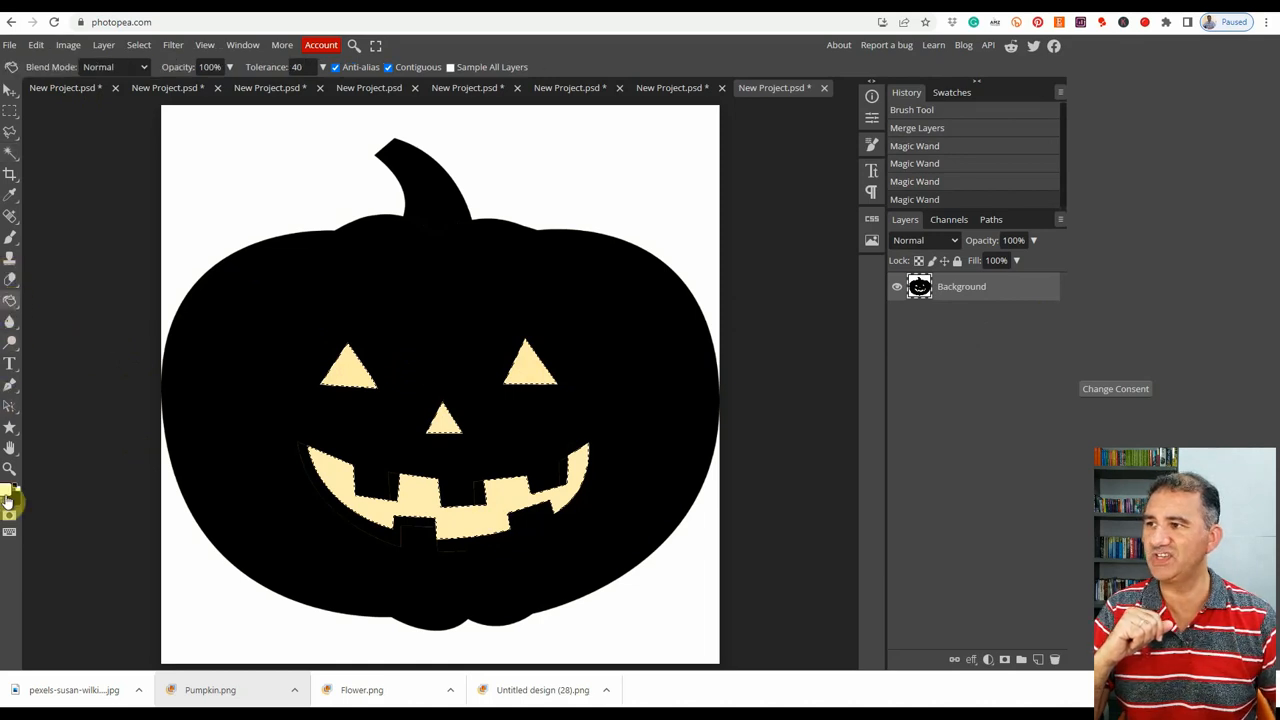
left_click(338, 362)
left_click(503, 360)
left_click(443, 423)
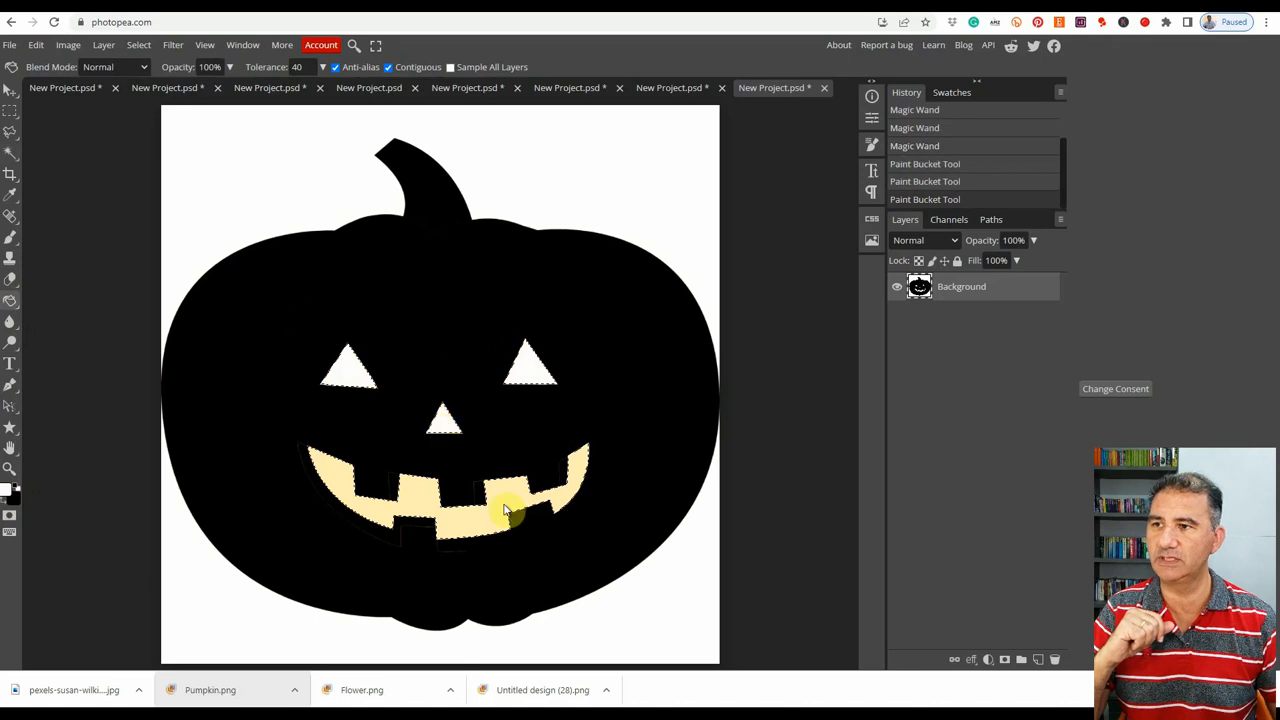
left_click(507, 500)
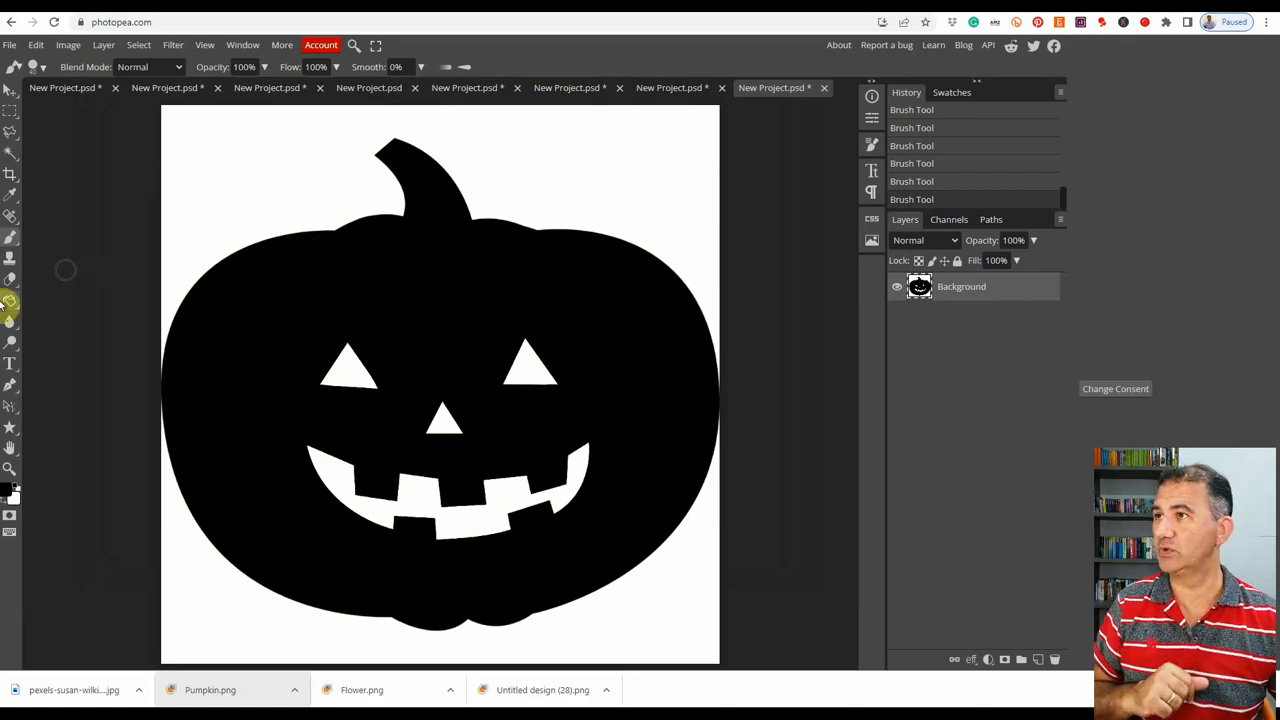
Select the black pumpkin silhouette with the Magic Wand and clear it to transparency
left_click(10, 155)
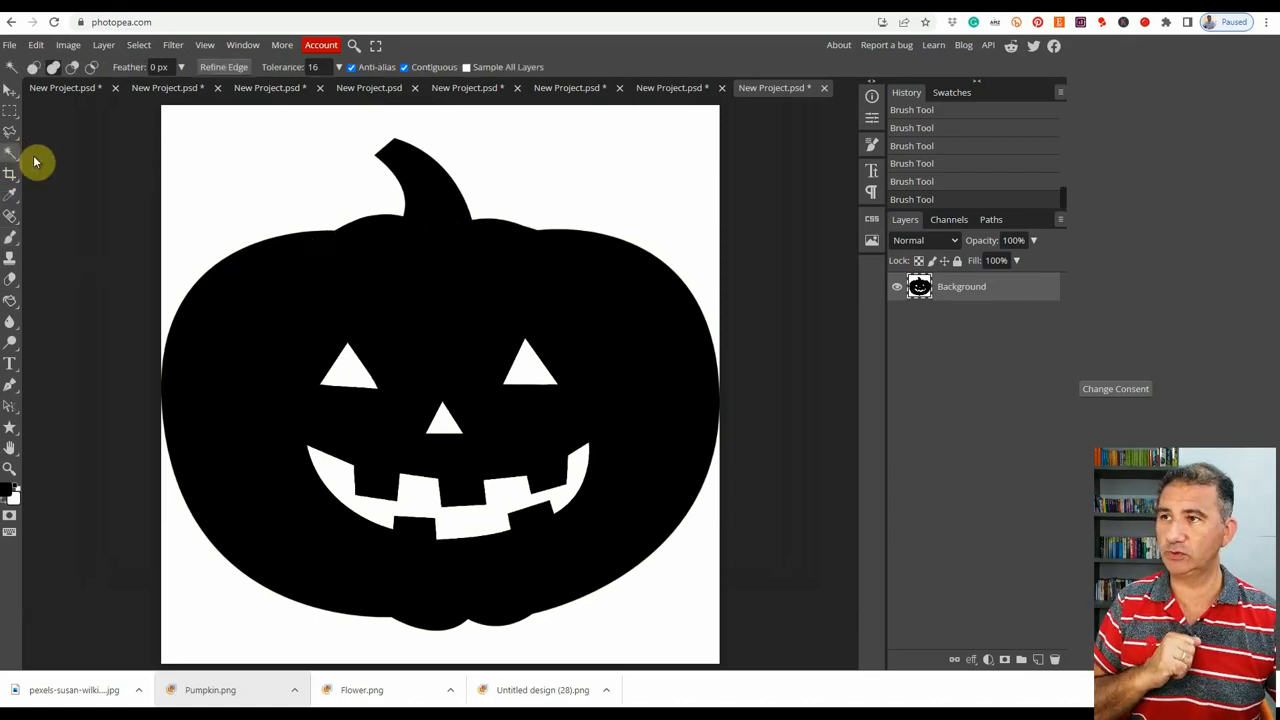
left_click(434, 294)
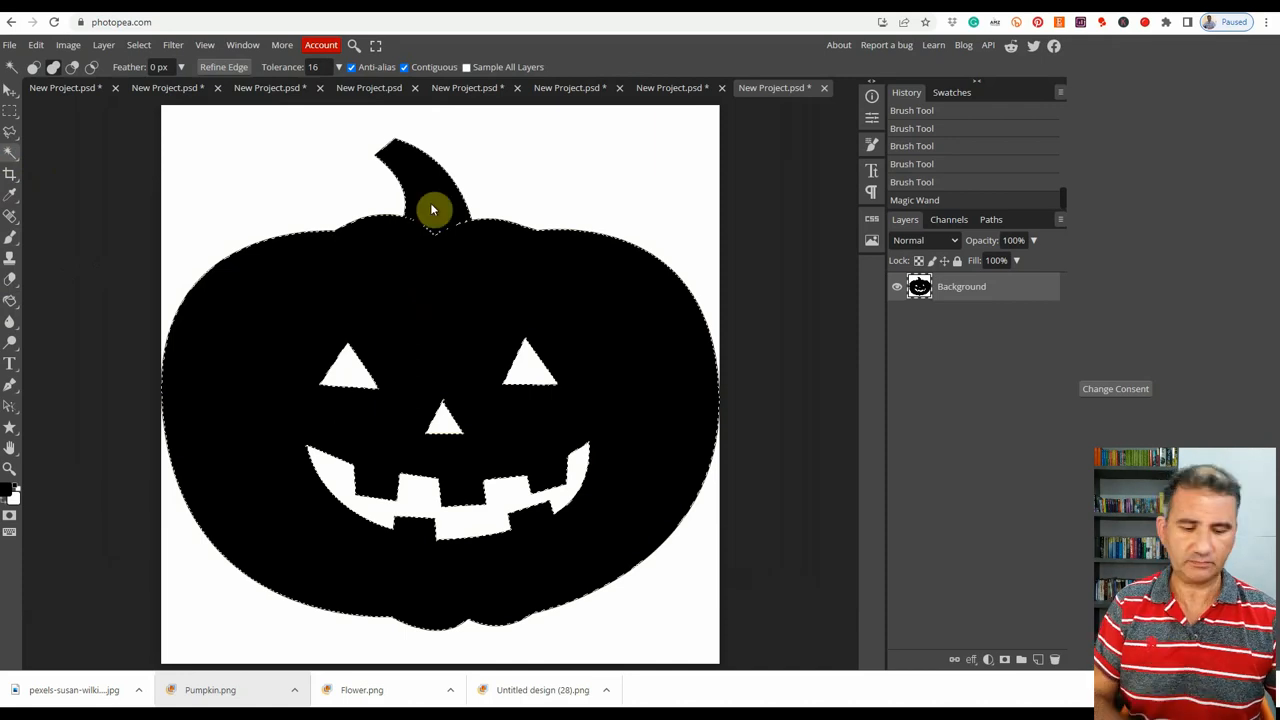
key("Delete")
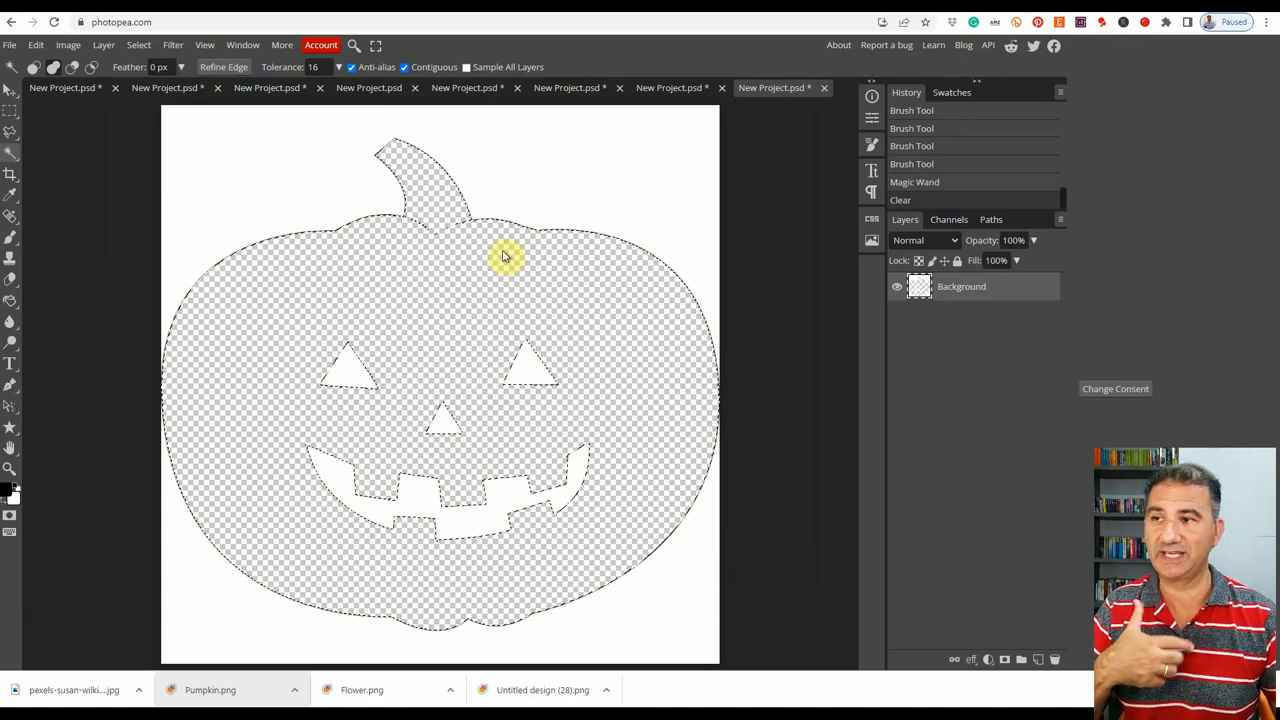
Export the cut-out pumpkin as a 1080 × 1080 px PNG named Pumpkin Frame
left_click(9, 45)
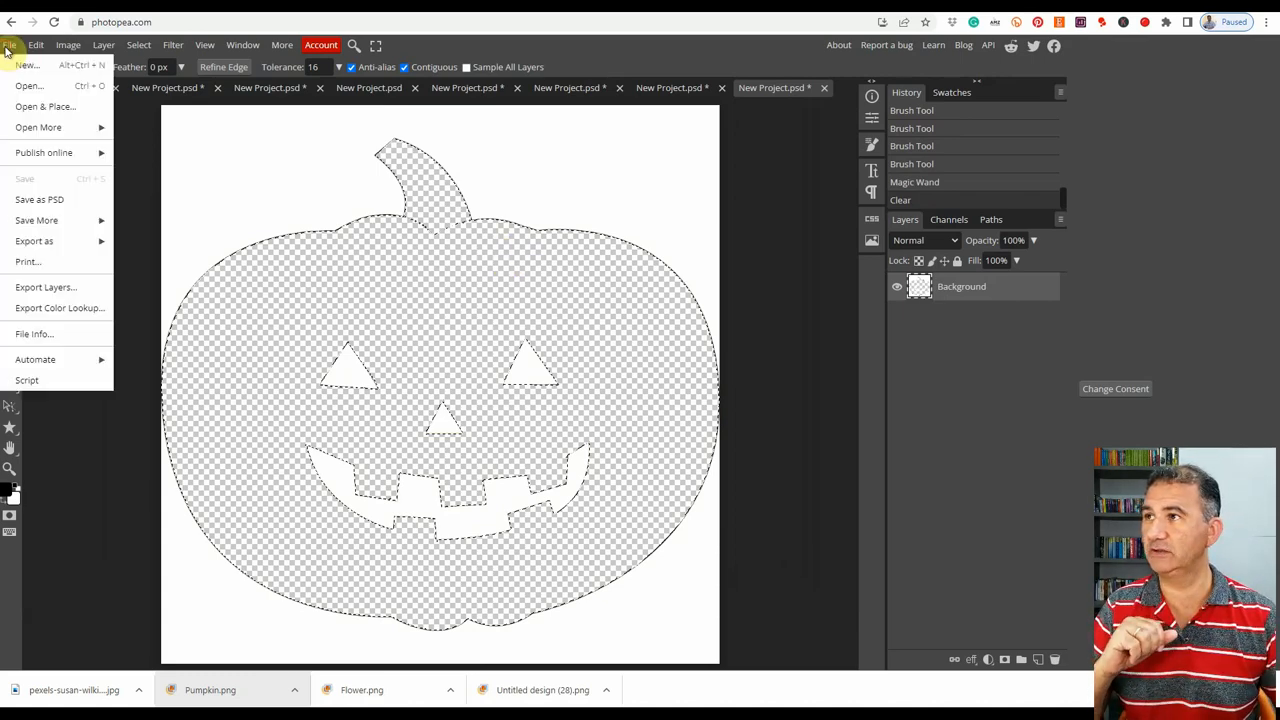
mouse_move(46, 243)
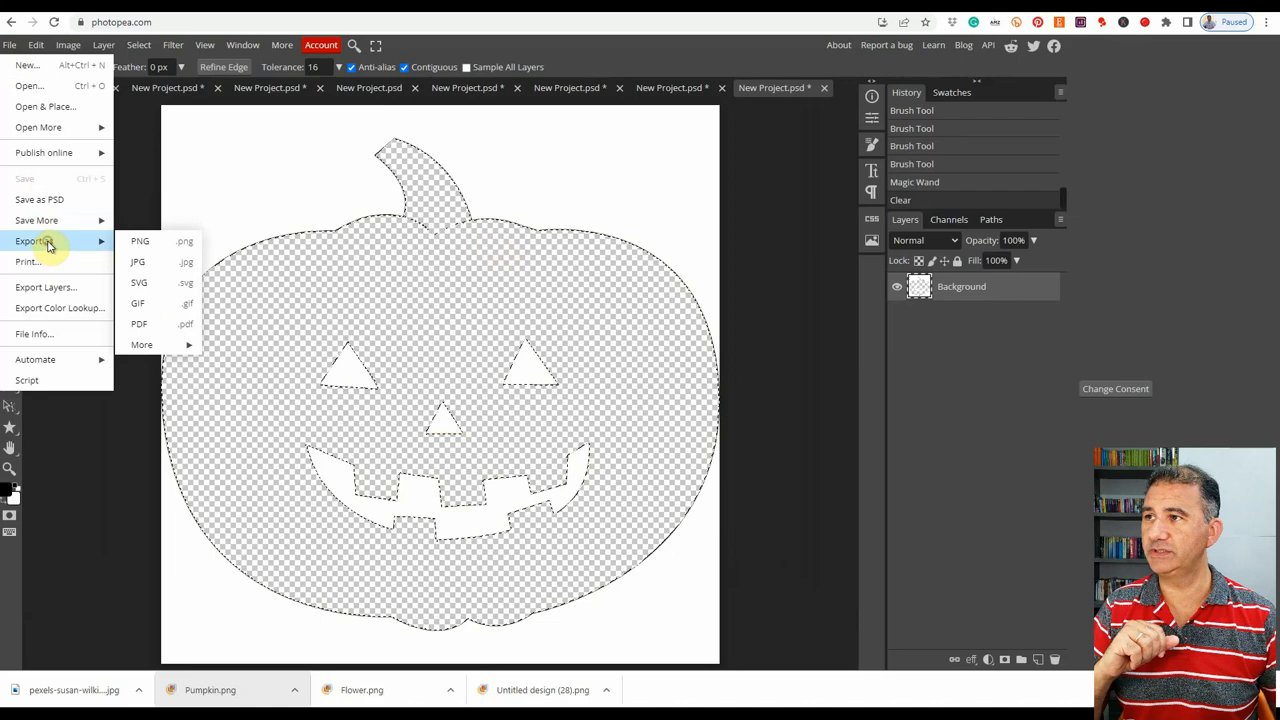
left_click(136, 241)
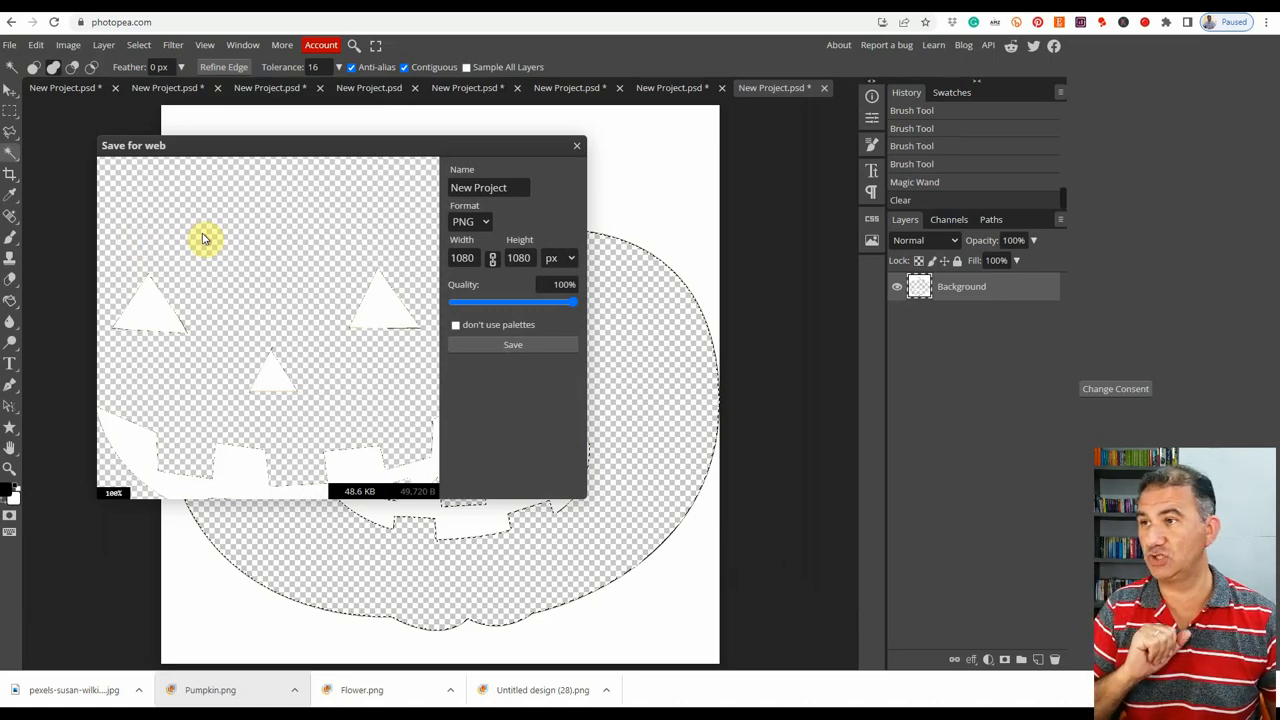
left_click_drag(508, 187, 418, 183)
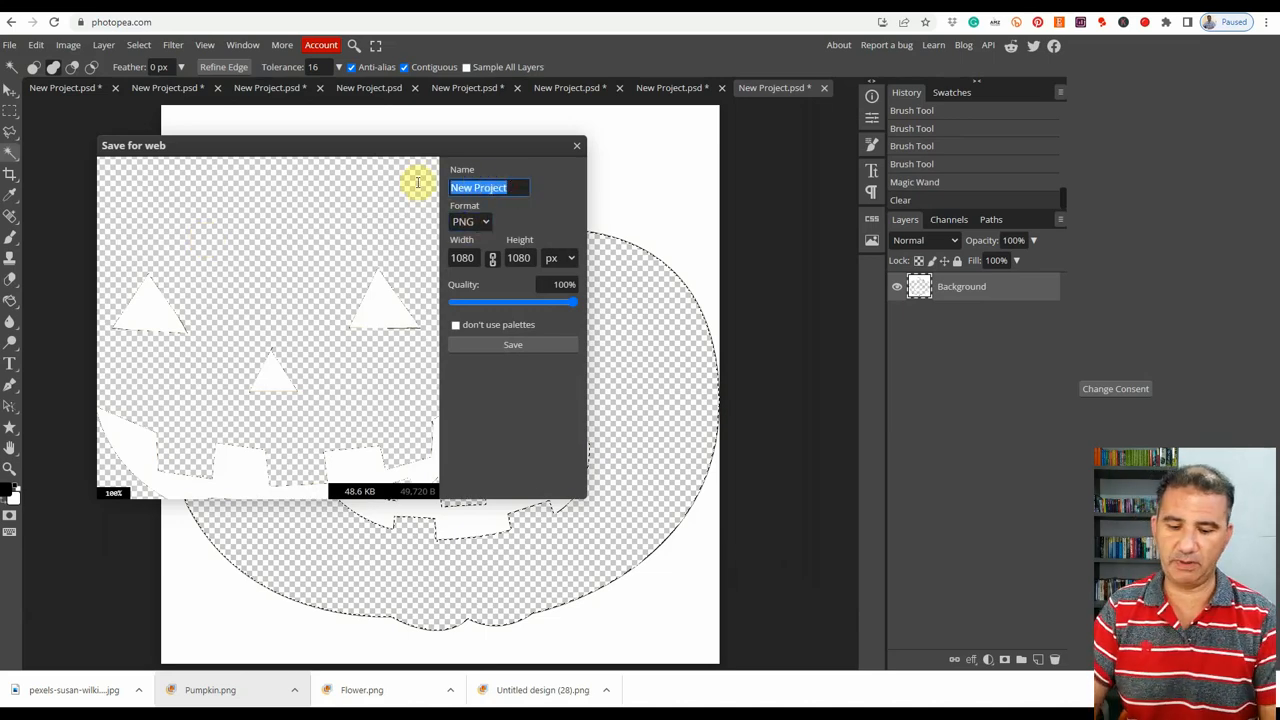
type("Pumpkin")
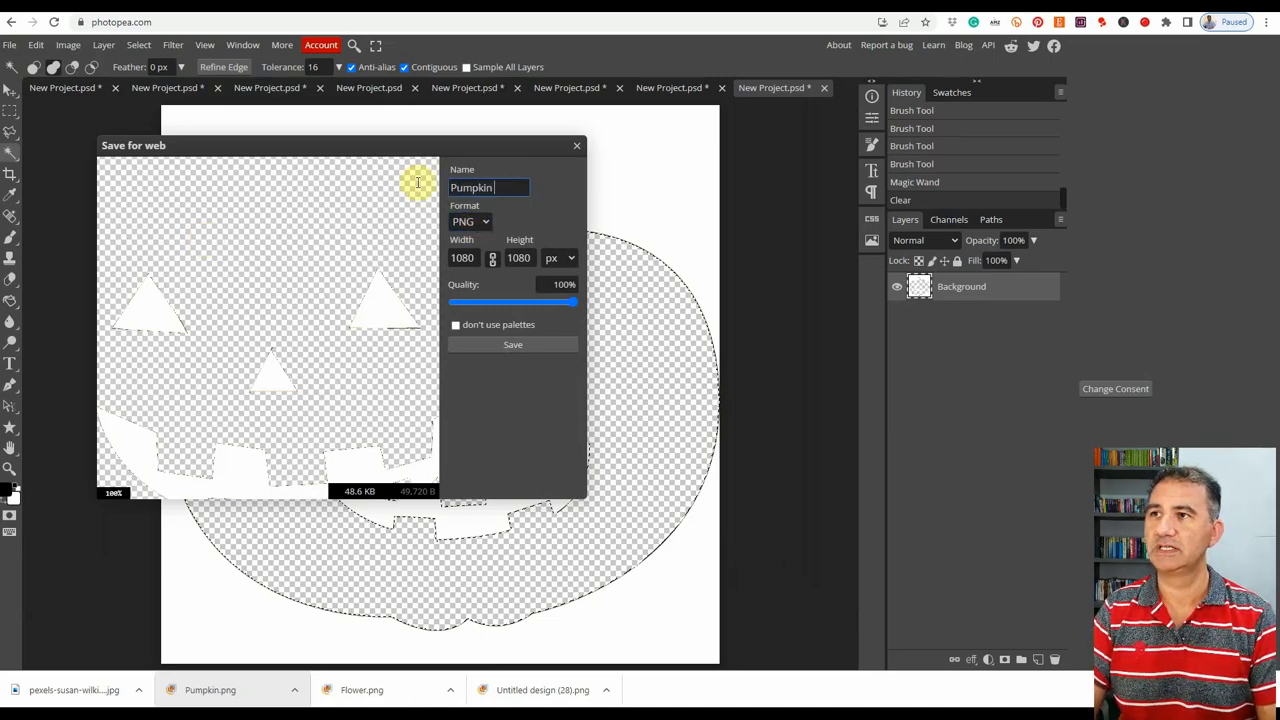
type(" silhouett")
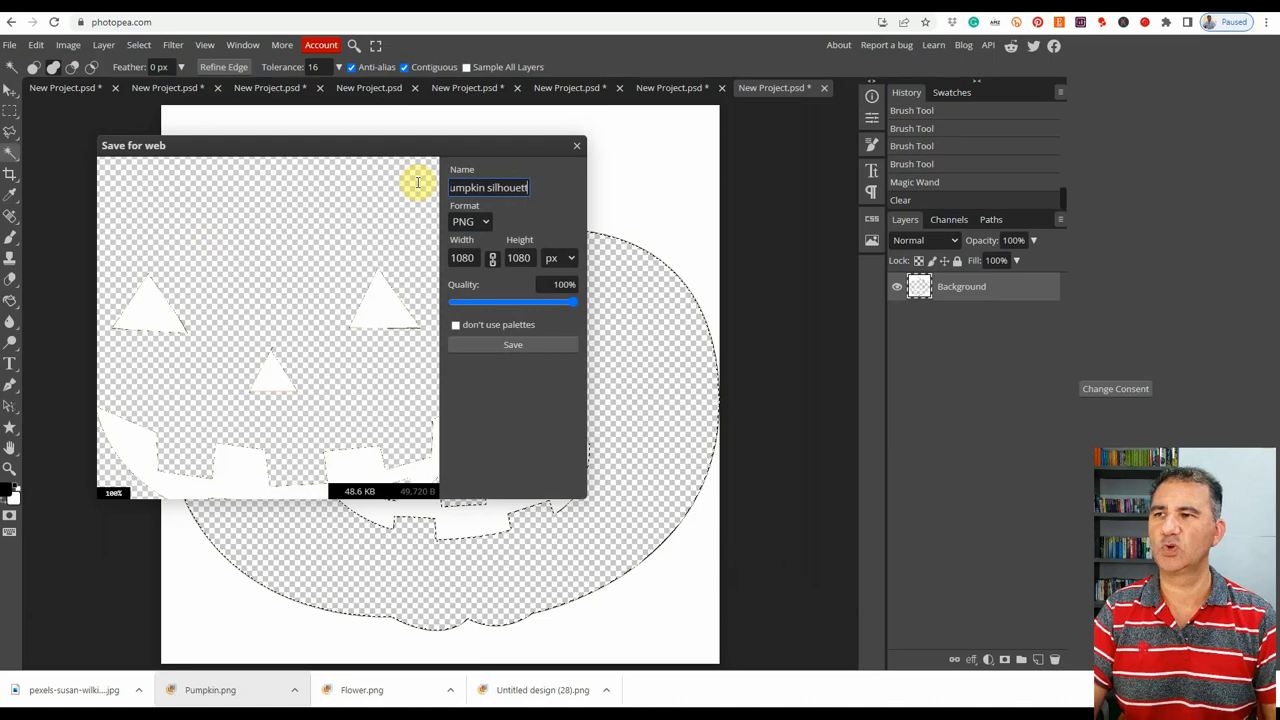
key("BackSpace")
key("BackSpace")
key("BackSpace")
key("BackSpace")
key("BackSpace")
key("BackSpace")
key("BackSpace")
key("BackSpace")
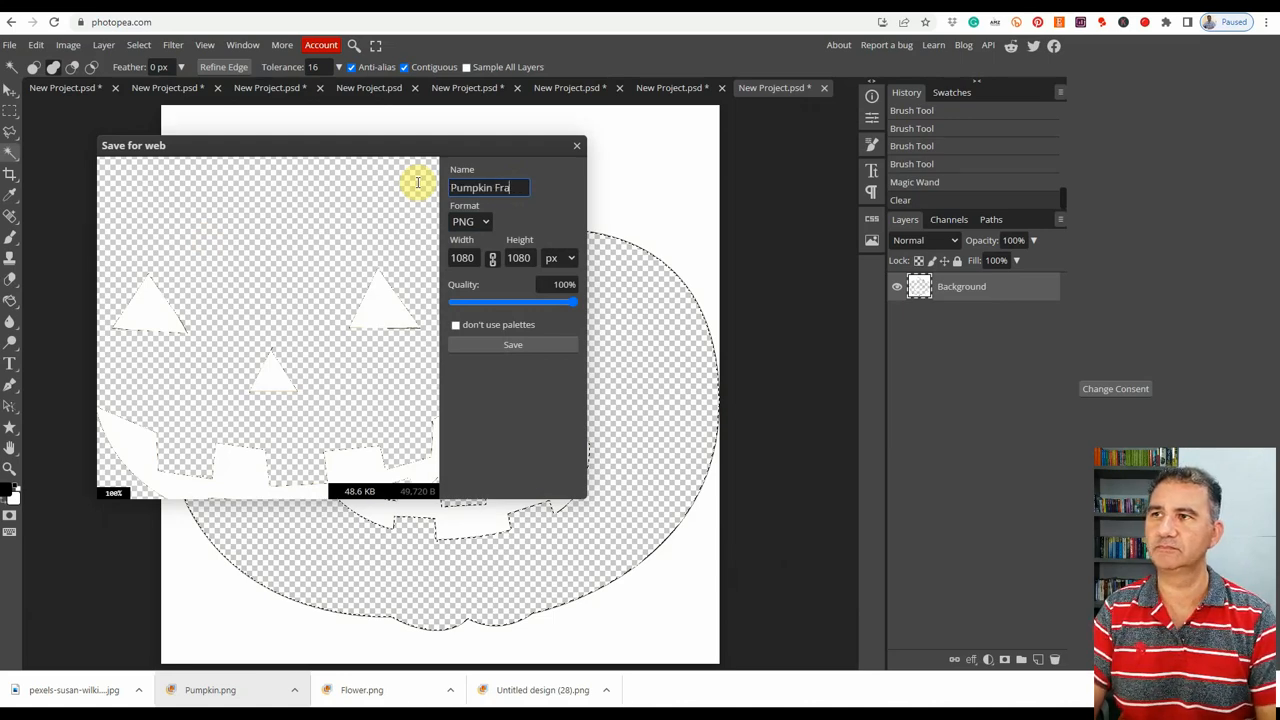
left_click(508, 347)
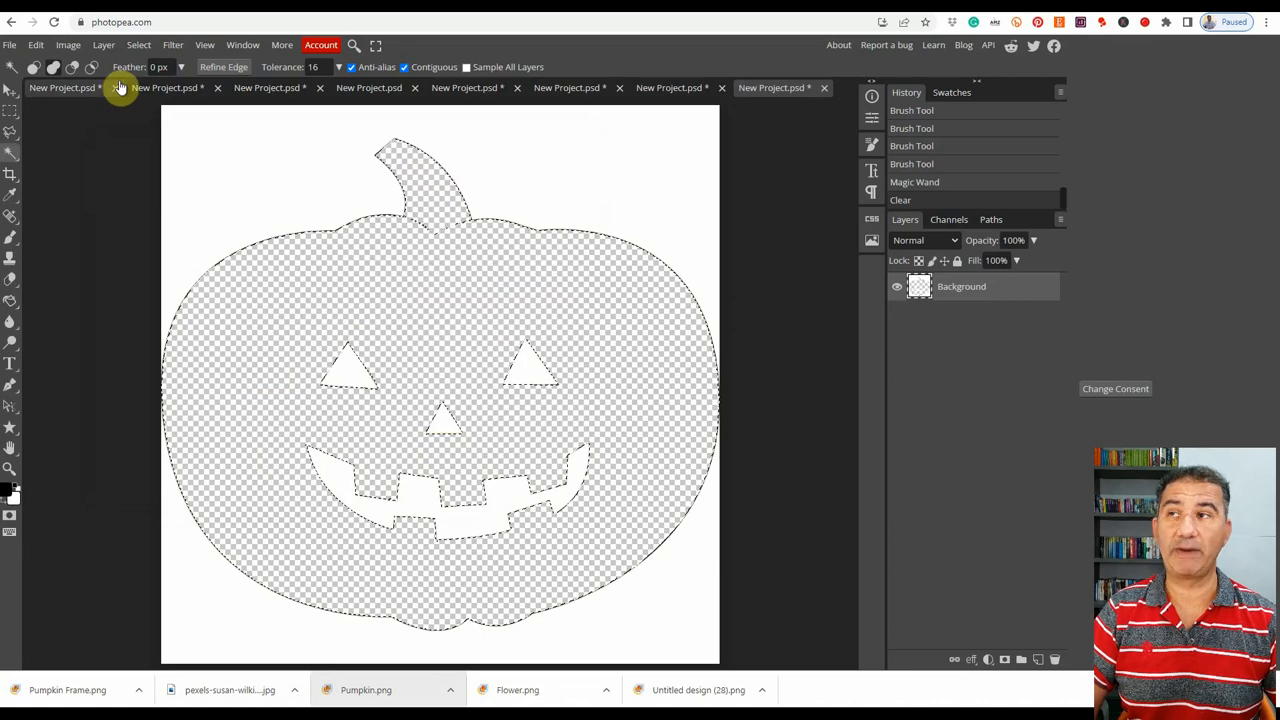
Switch to the Canva design and place the downloaded Pumpkin Frame.png on the blank page
left_click(502, 2)
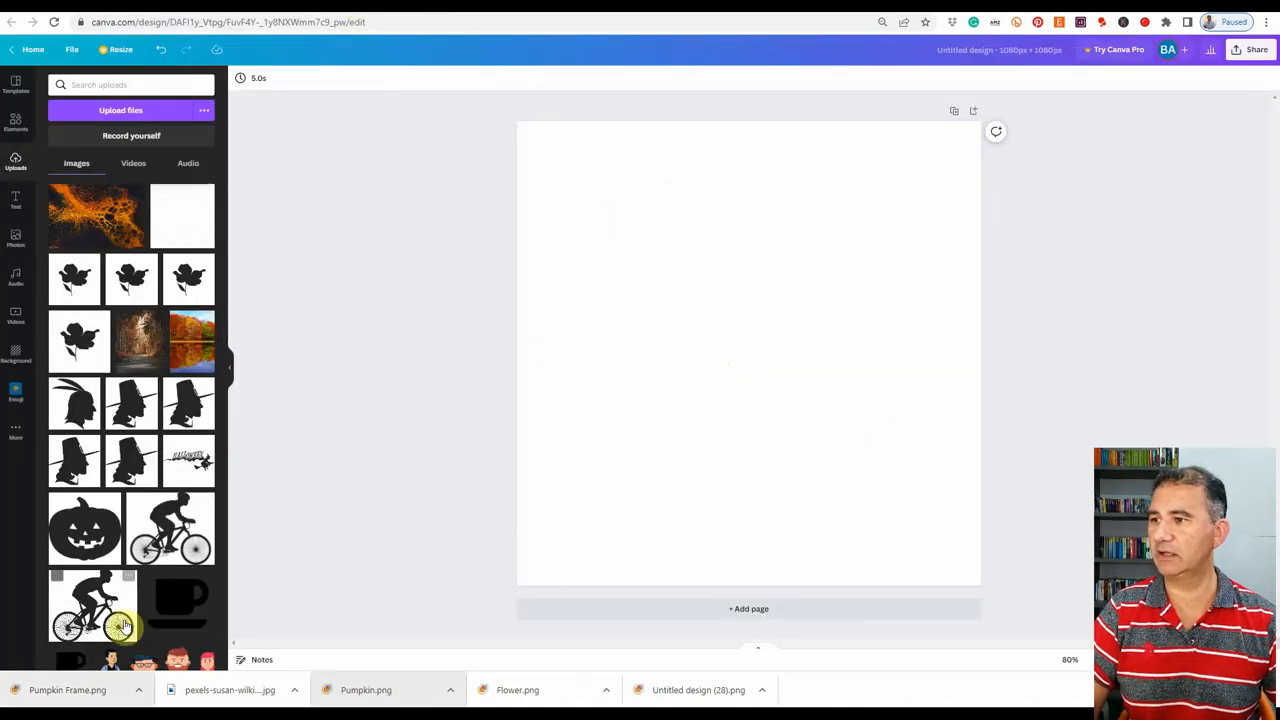
left_click_drag(95, 690, 737, 363)
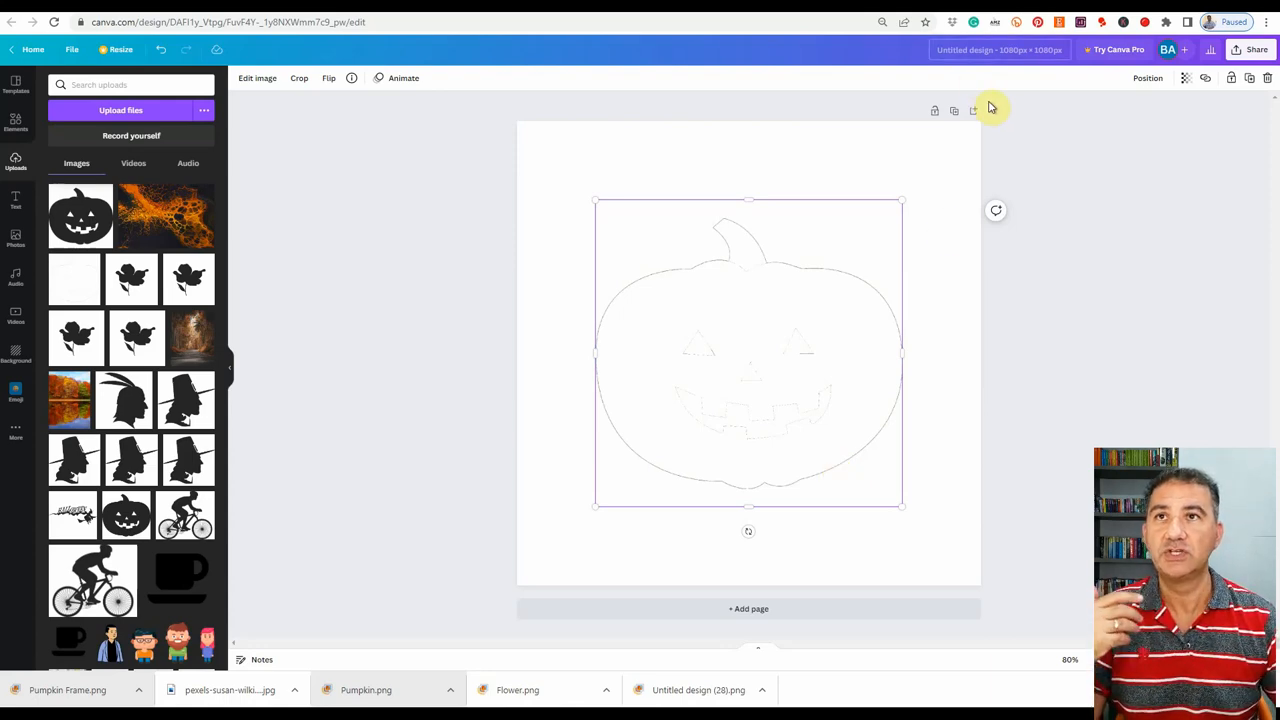
Add the uploaded orange-and-black texture photo to the page and send it backward behind the pumpkin frame
left_click(1036, 4)
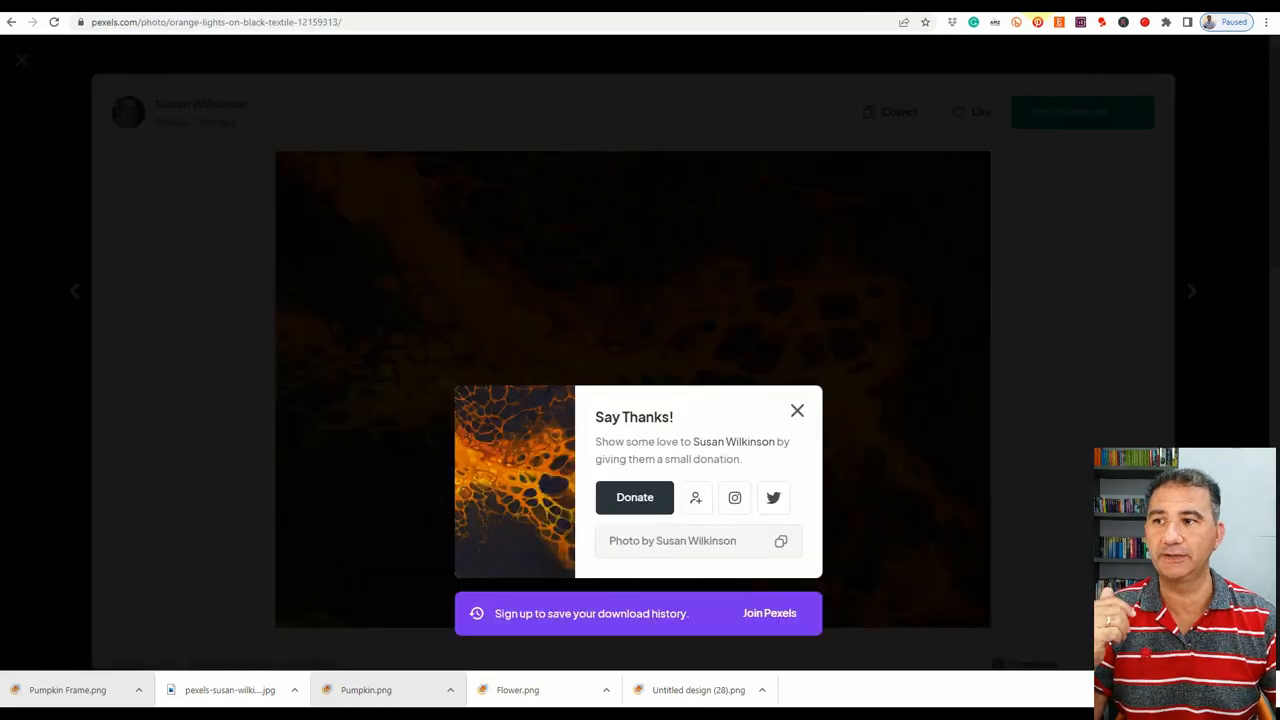
left_click(86, 165)
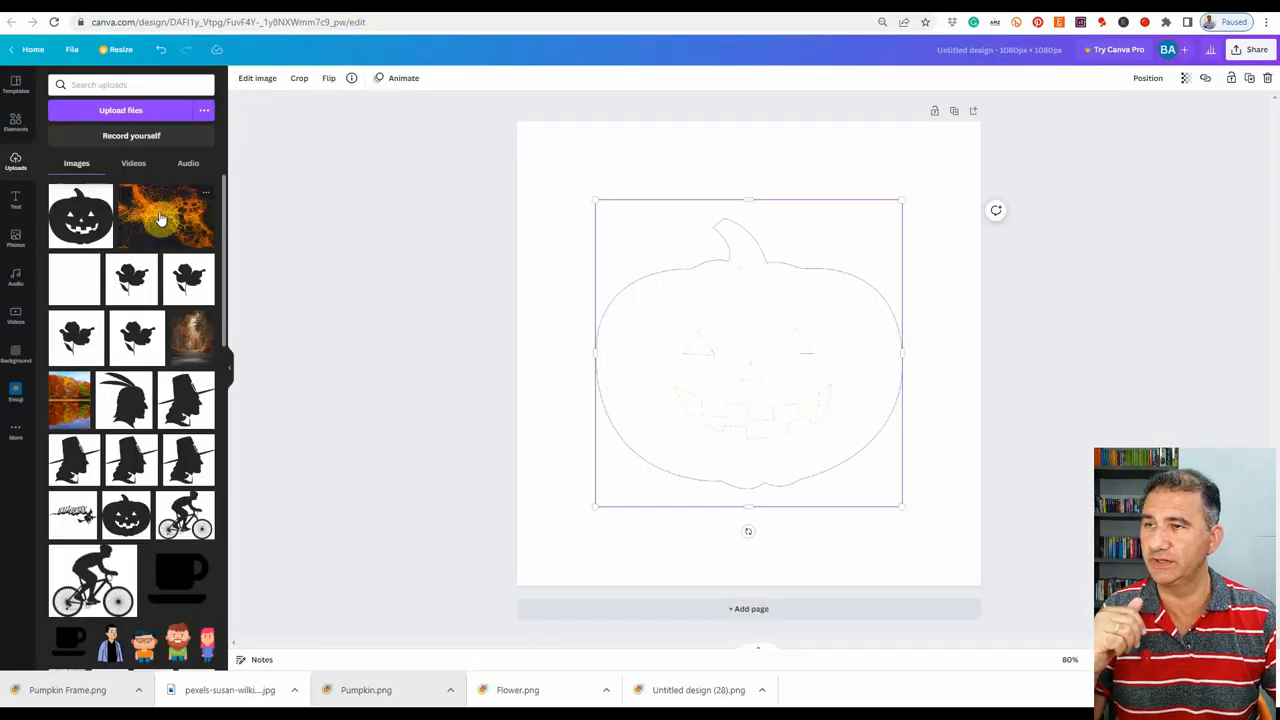
left_click(160, 219)
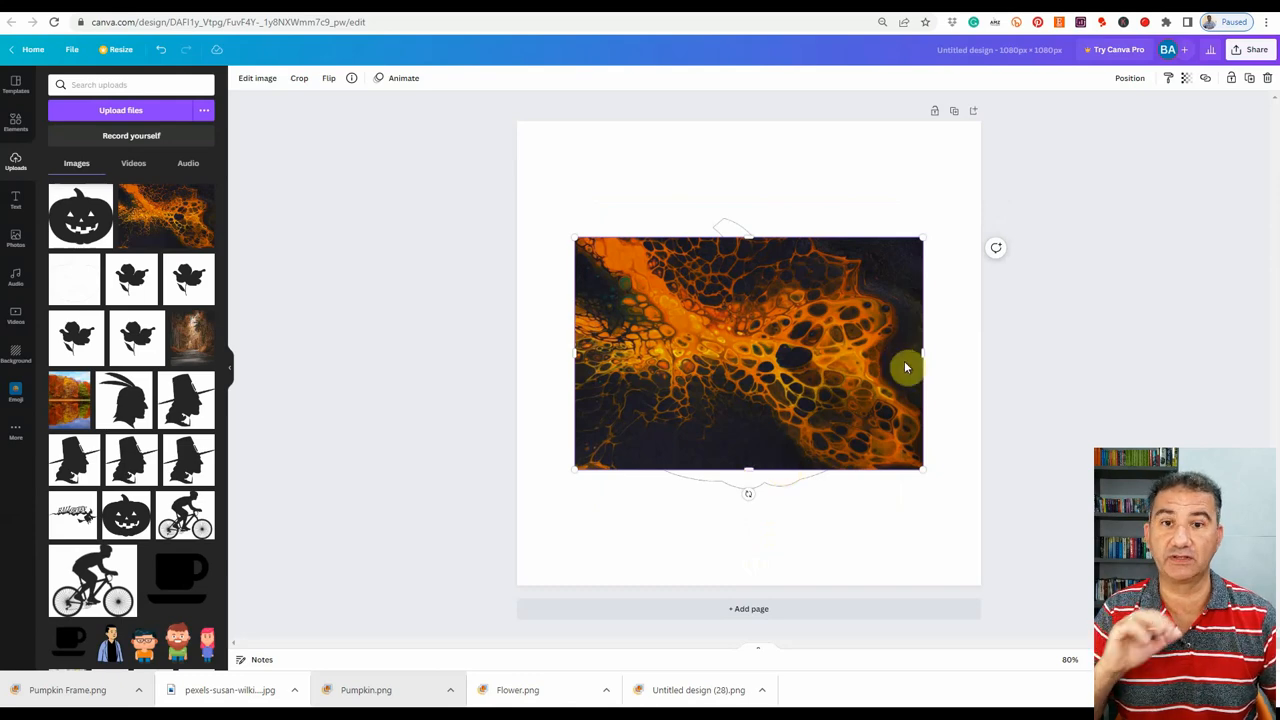
left_click(1130, 80)
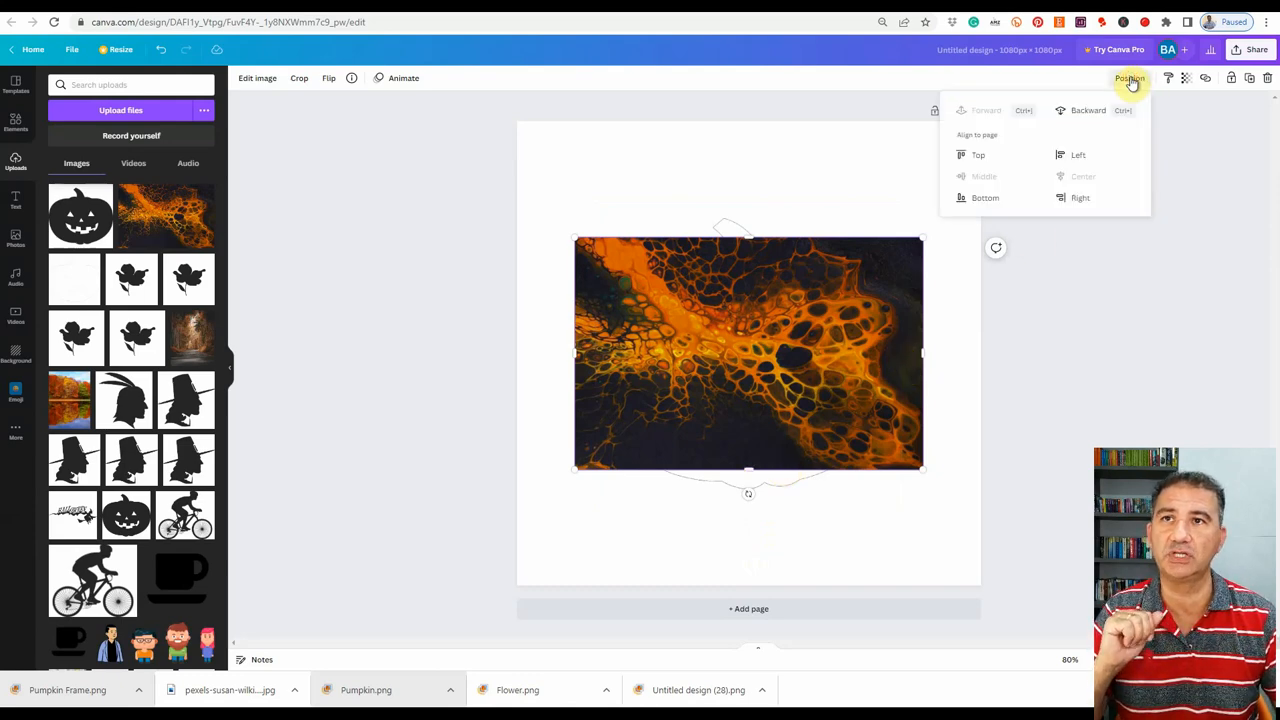
left_click(1082, 111)
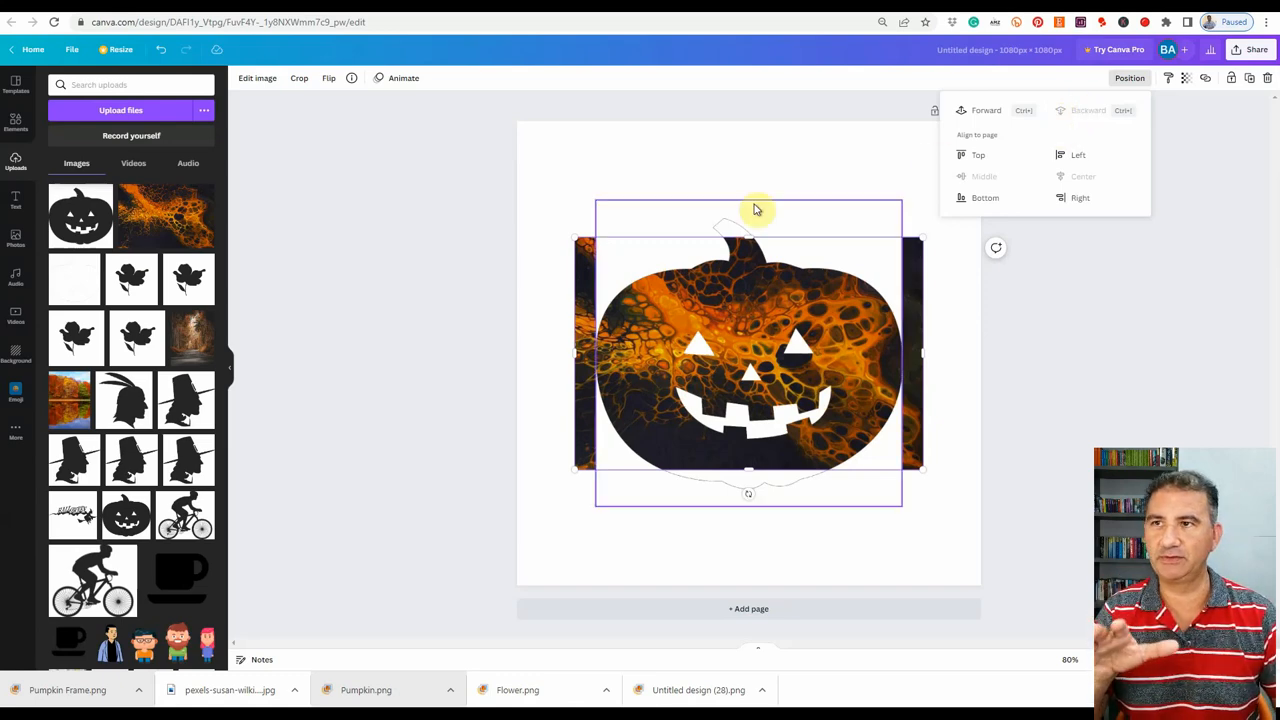
Extend the photo upward and downward so it fills the pumpkin's stem and base
left_click(746, 234)
left_click_drag(746, 234, 746, 214)
left_click_drag(746, 467, 745, 500)
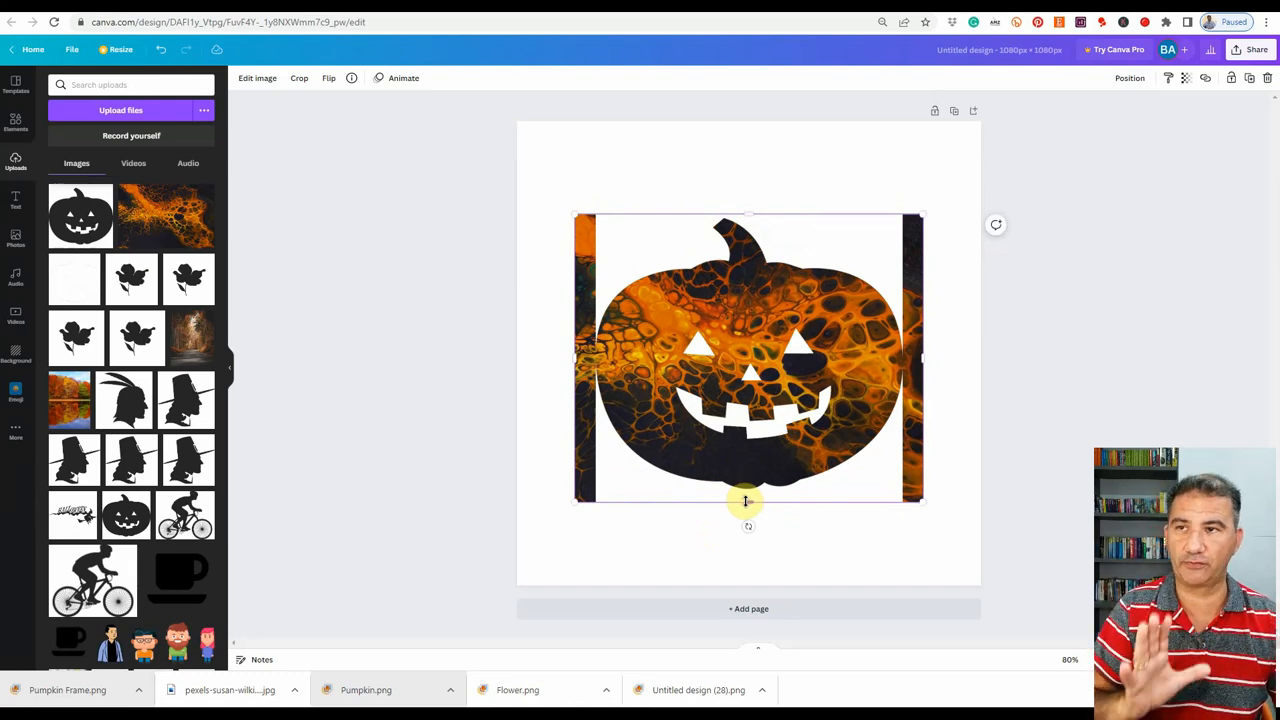
Align the photo with the top of the pumpkin frame and trim both photo sides to the frame's edges
left_click(796, 444)
left_click_drag(740, 311, 714, 308)
left_click_drag(909, 334, 871, 318)
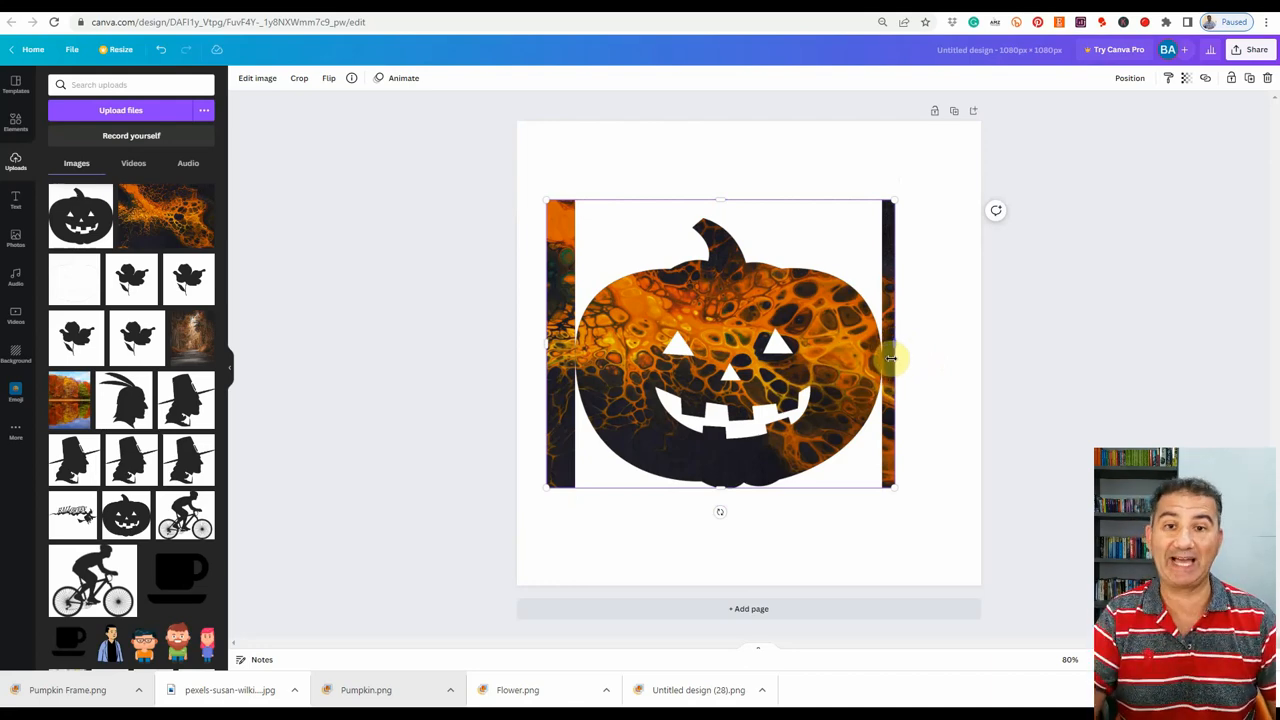
left_click_drag(894, 343, 885, 346)
left_click_drag(556, 345, 575, 348)
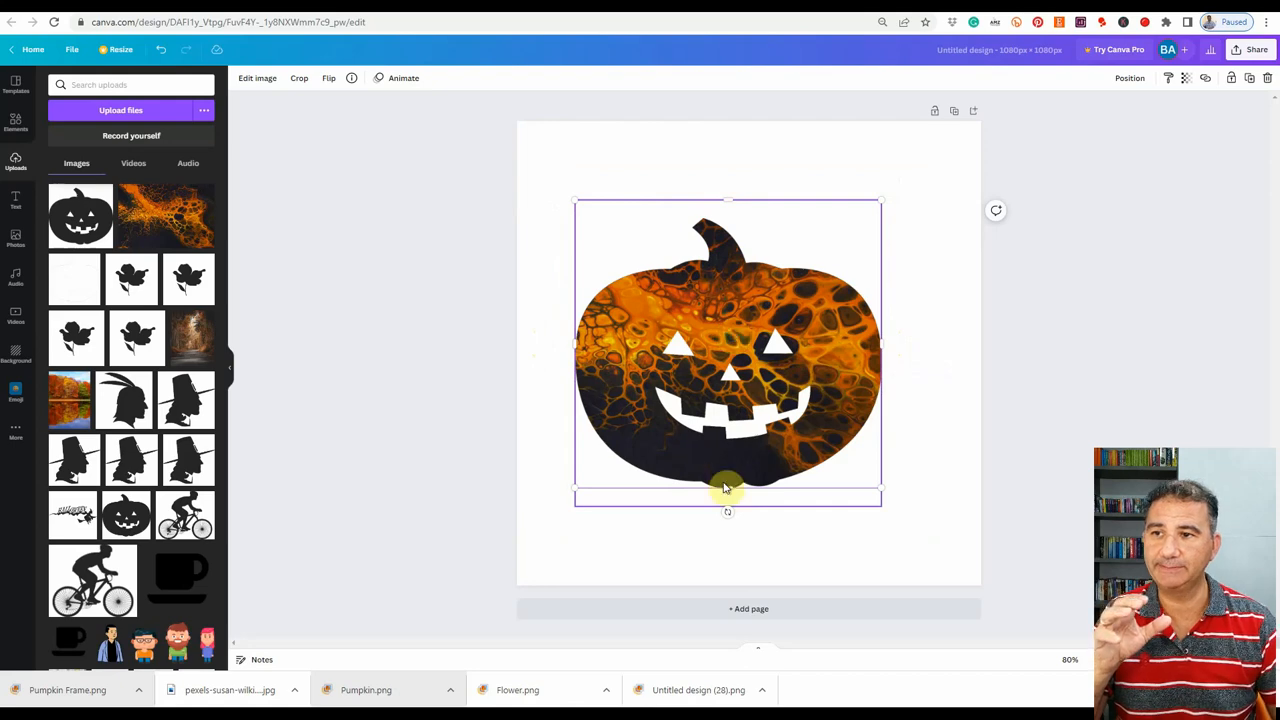
left_click_drag(726, 489, 727, 490)
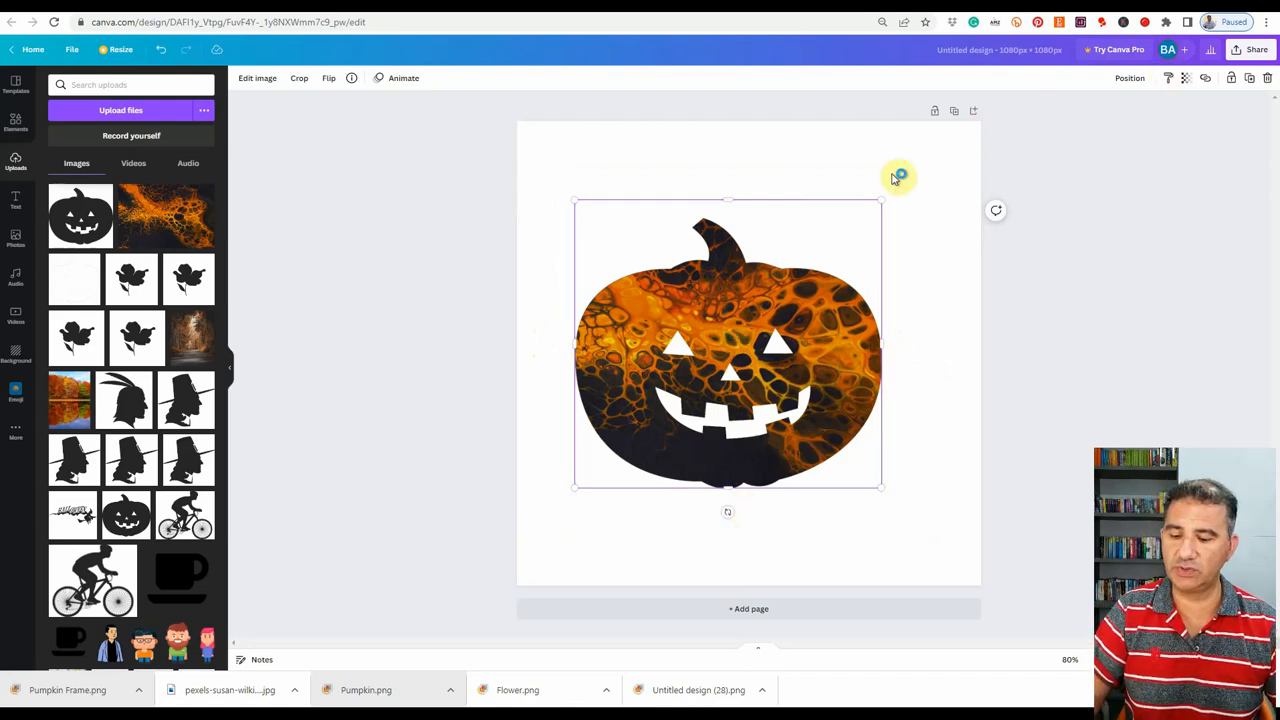
Group the pumpkin frame with the photo, and enlarge the group so it fills most of the page around its centre
left_click(846, 186)
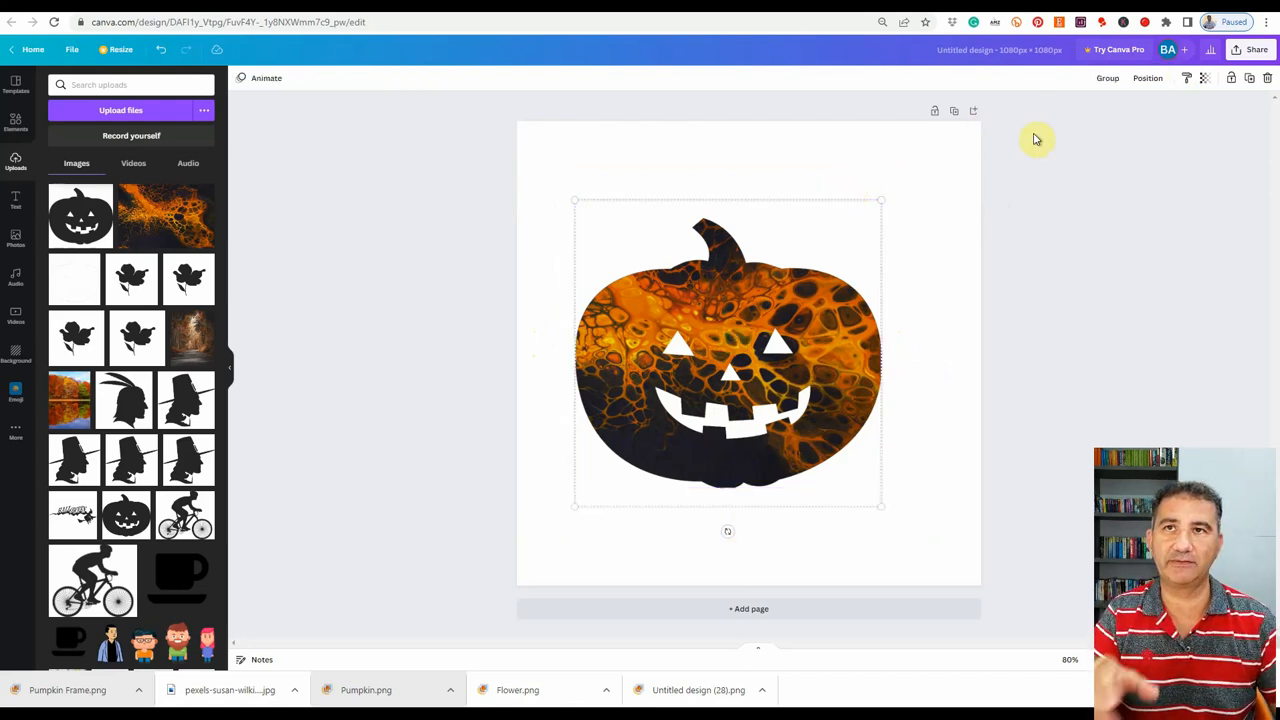
left_click(1106, 80)
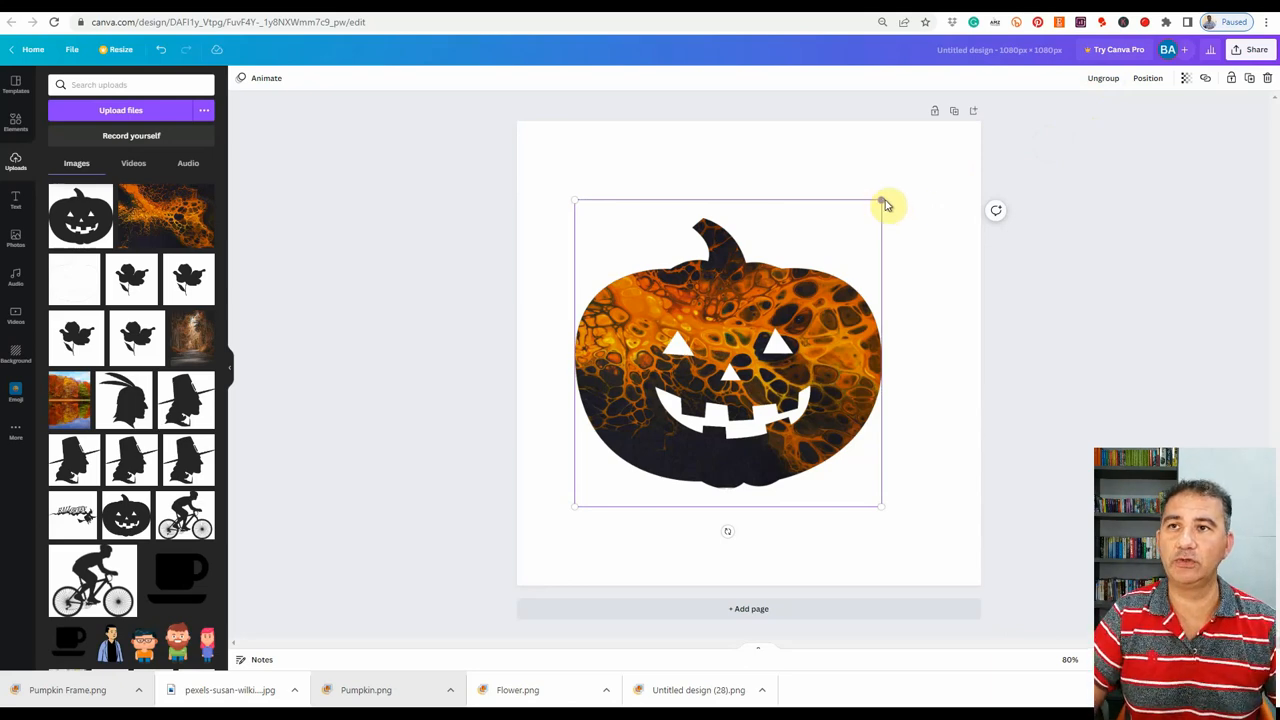
left_click_drag(882, 203, 1017, 207)
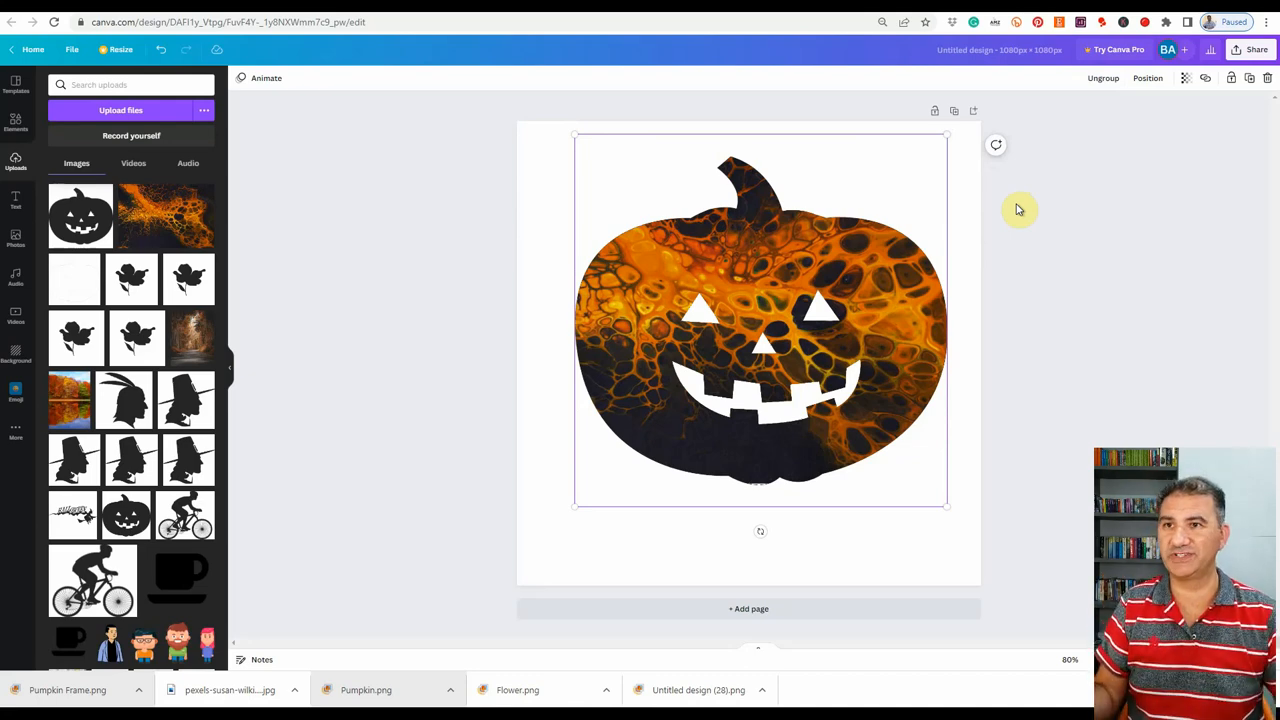
left_click_drag(823, 251, 754, 316)
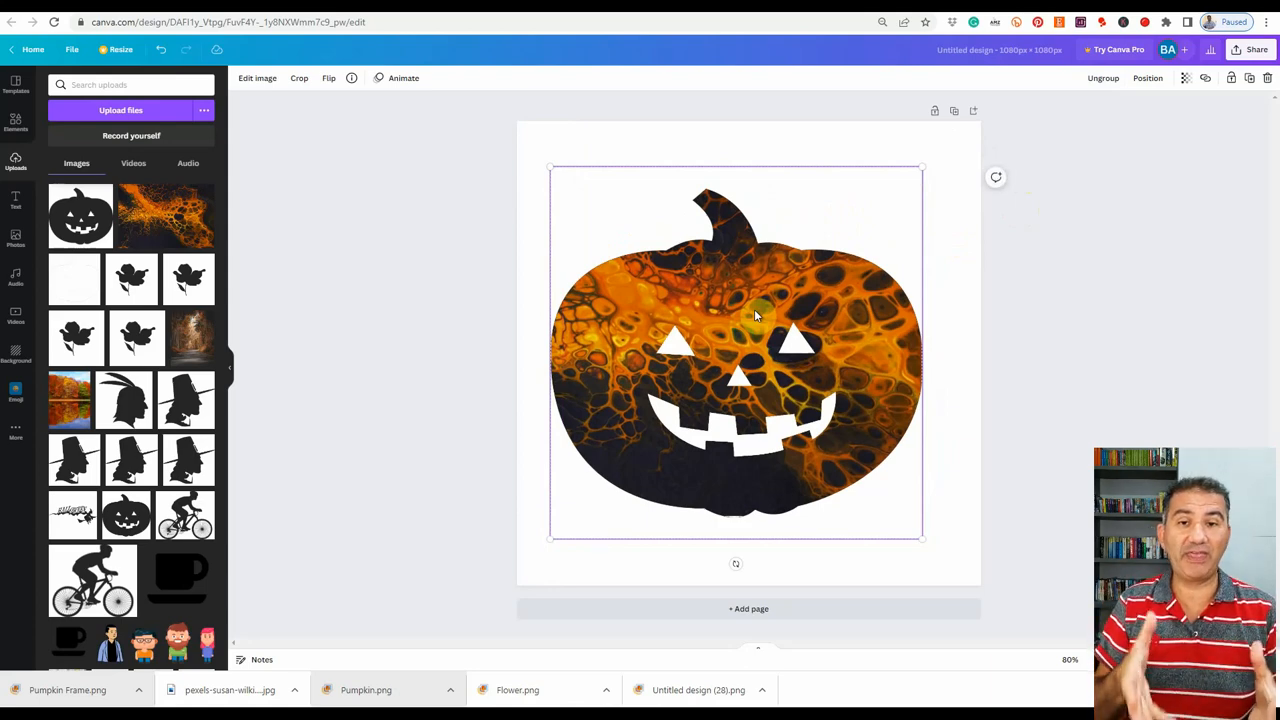